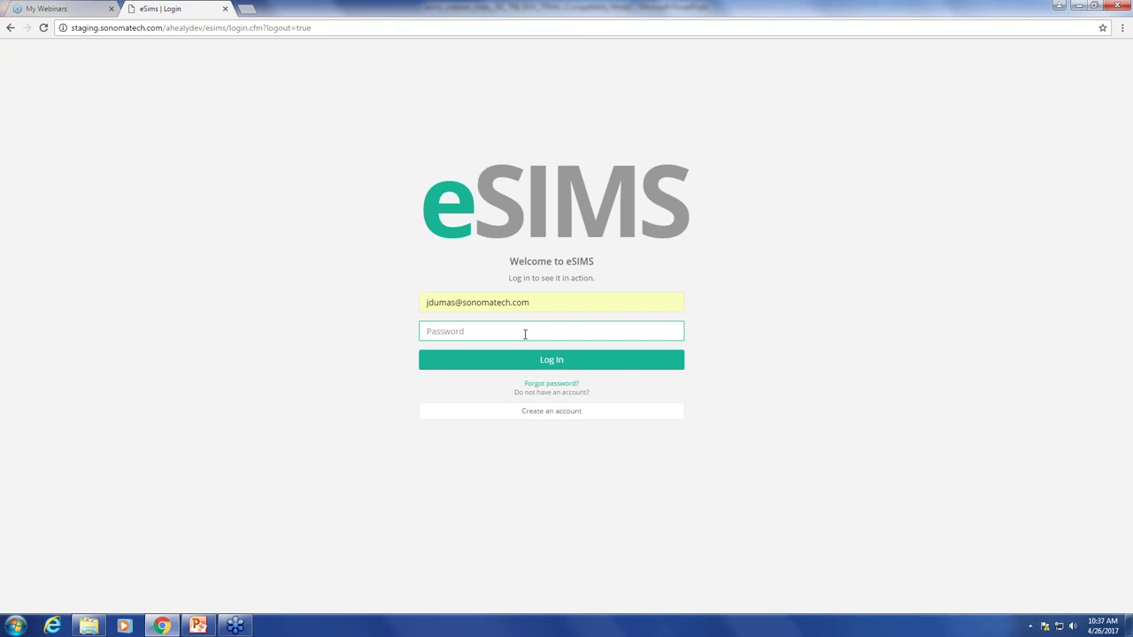
Enter the account password and log in to eSIMS.
text(••••••••)
key(Return)
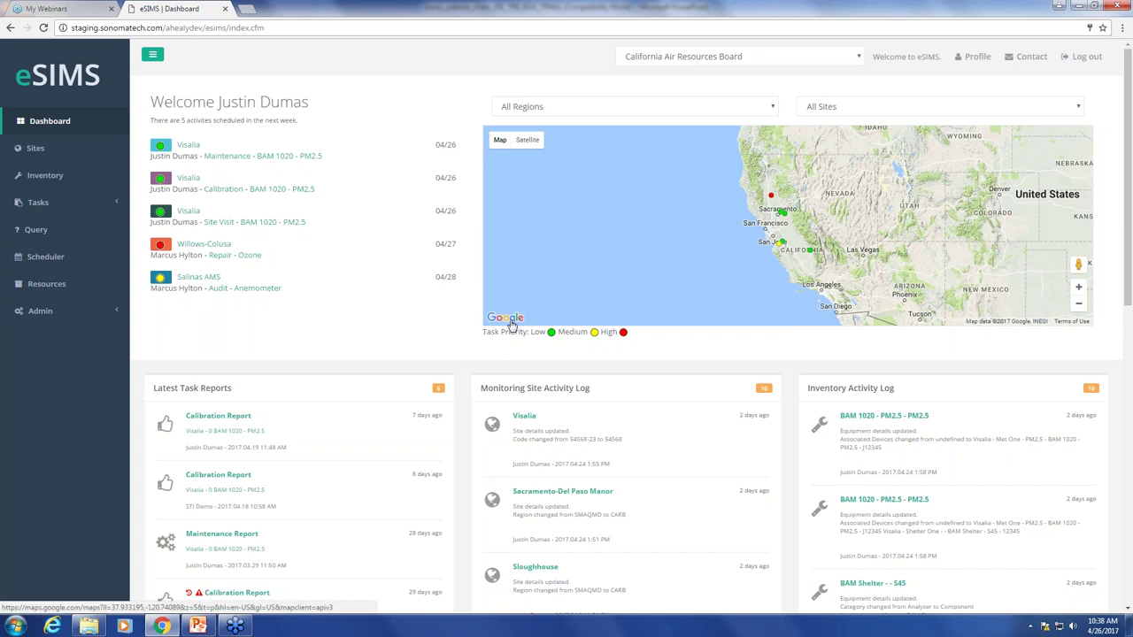
Examine the dashboard's site map, latest task reports, and site and inventory activity logs.
scroll(810, 255, up, 1)
scroll(796, 248, down, 1)
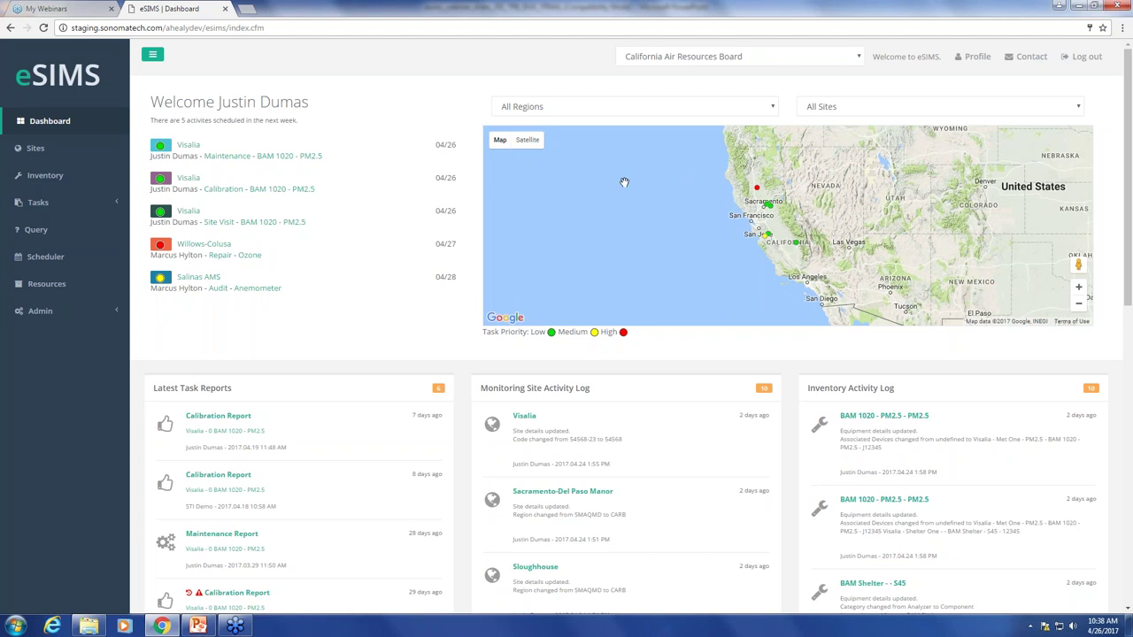
mouse_move(513, 144)
scroll(463, 405, down, 3)
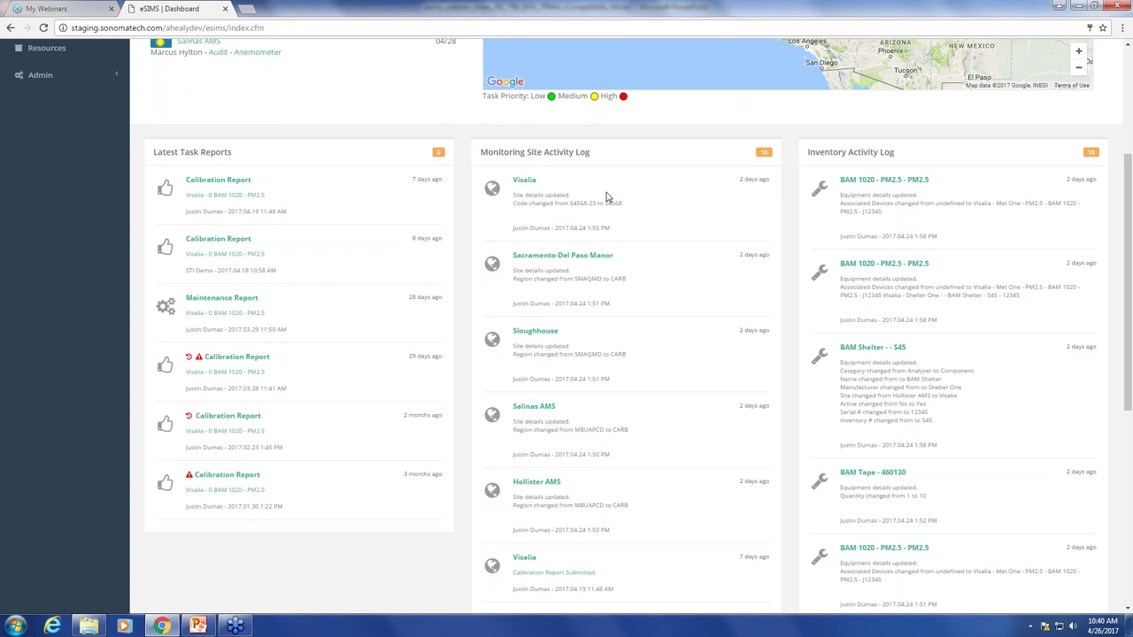
scroll(600, 352, down, 2)
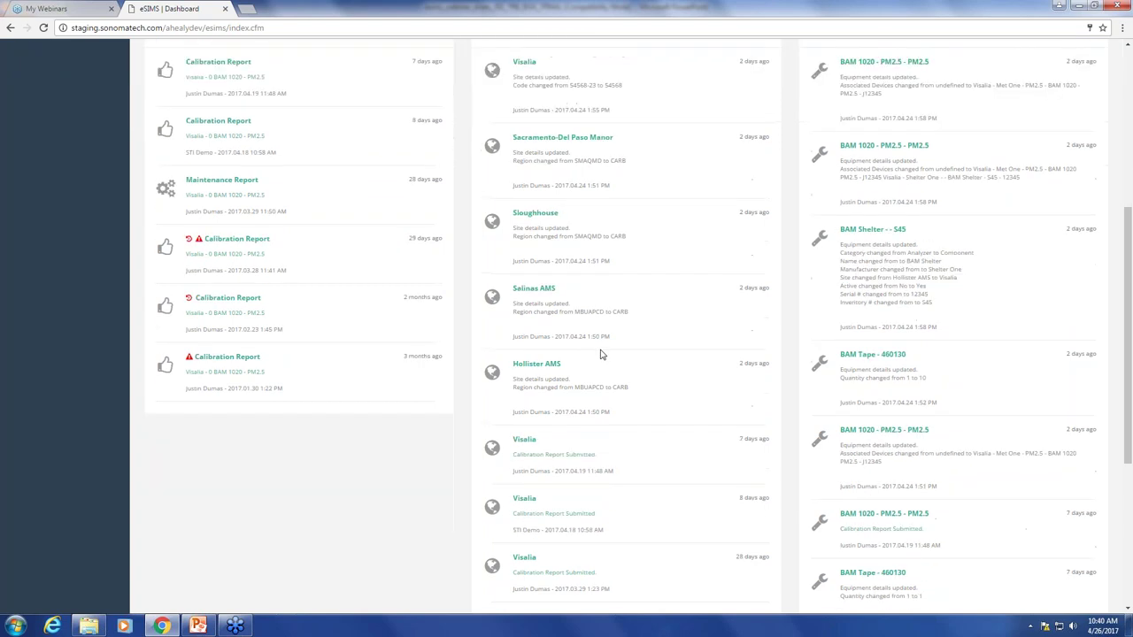
scroll(626, 386, up, 3)
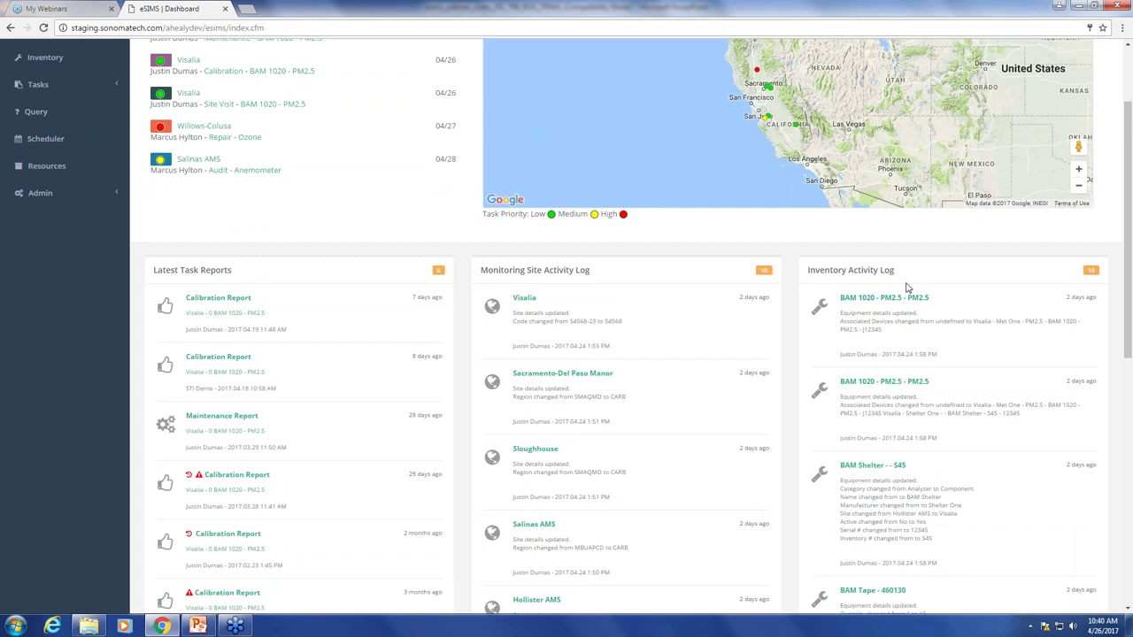
scroll(899, 366, down, 3)
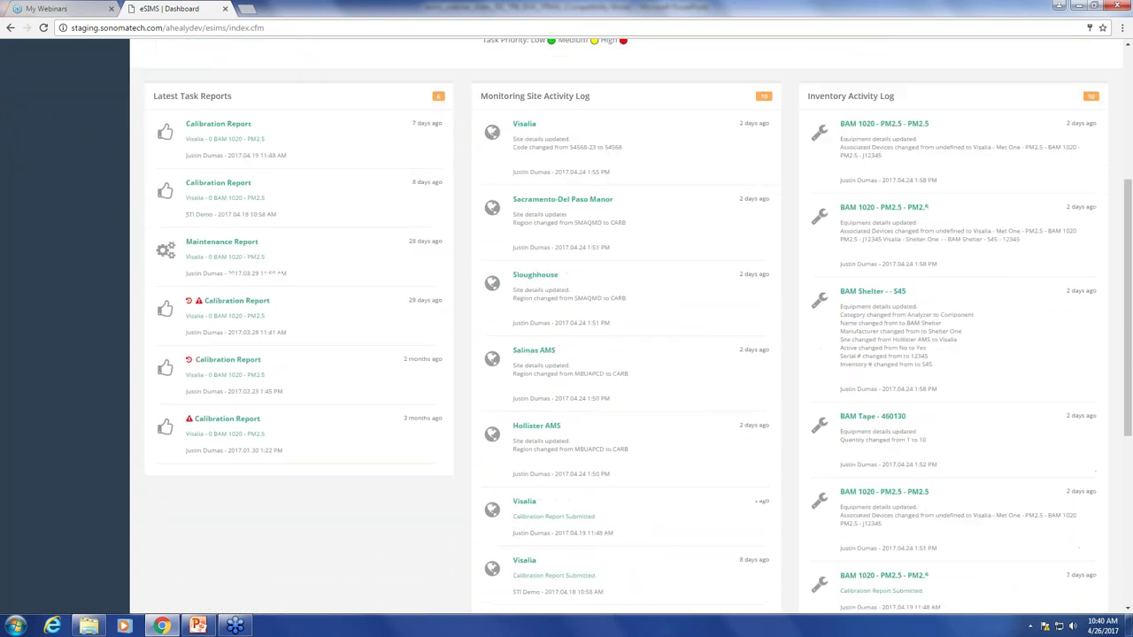
scroll(882, 379, up, 2)
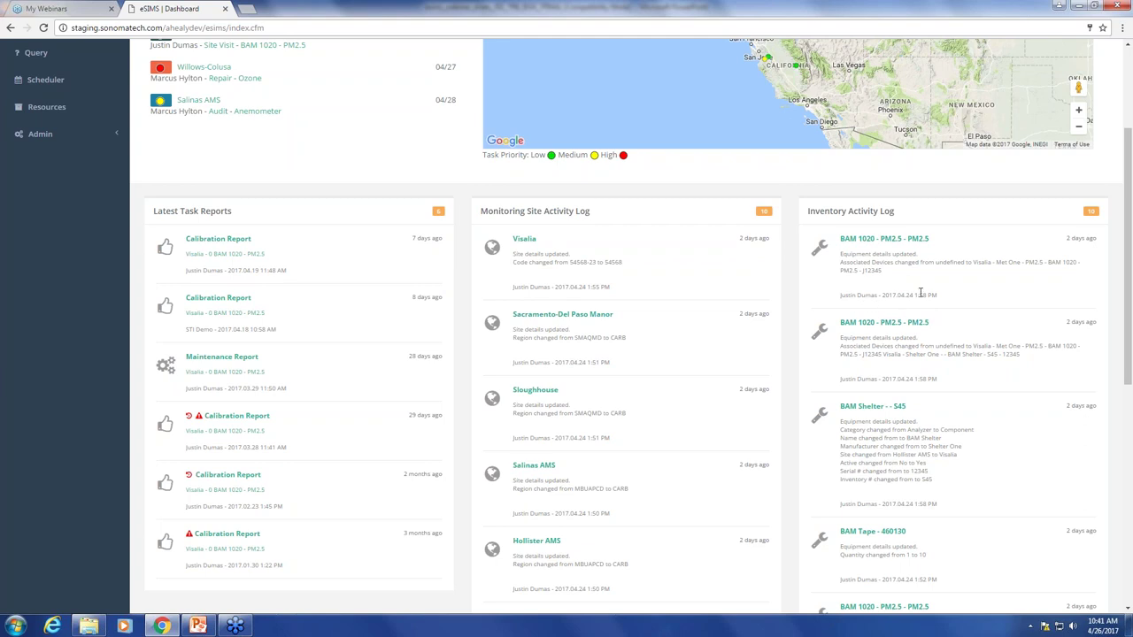
Load more entries in the Monitoring Site Activity Log and the Inventory Activity Log and look through them.
scroll(596, 295, down, 1)
scroll(750, 420, down, 3)
scroll(599, 412, down, 4)
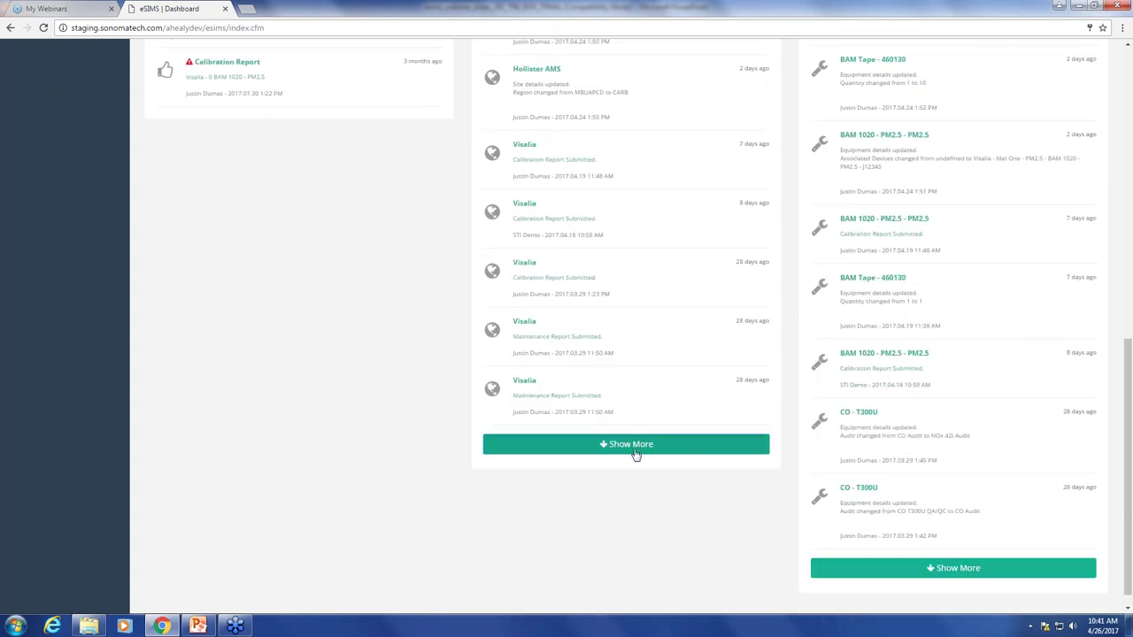
click(630, 445)
click(850, 568)
scroll(829, 493, down, 8)
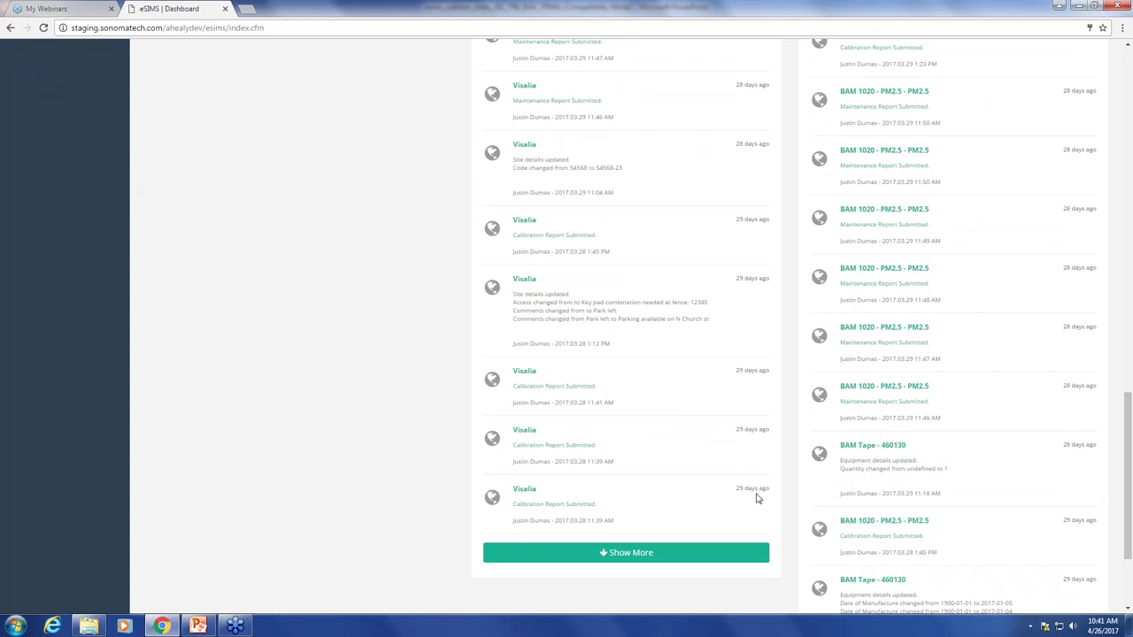
scroll(756, 498, up, 10)
scroll(748, 502, up, 5)
scroll(397, 460, up, 2)
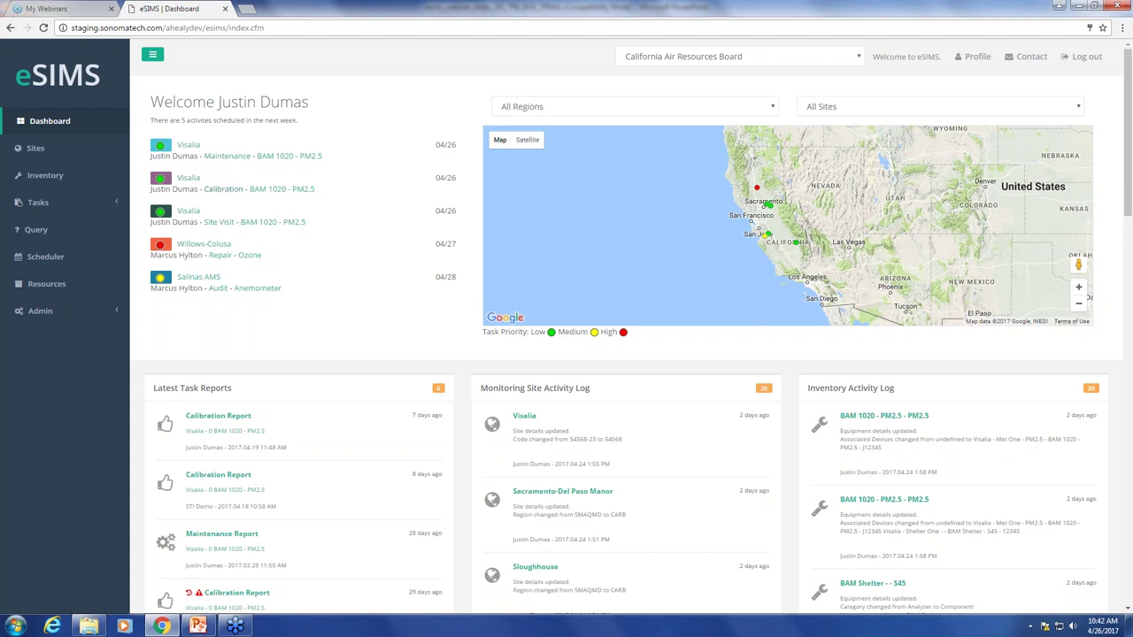
Go to the site list and open the Visalia site's page.
scroll(563, 291, down, 2)
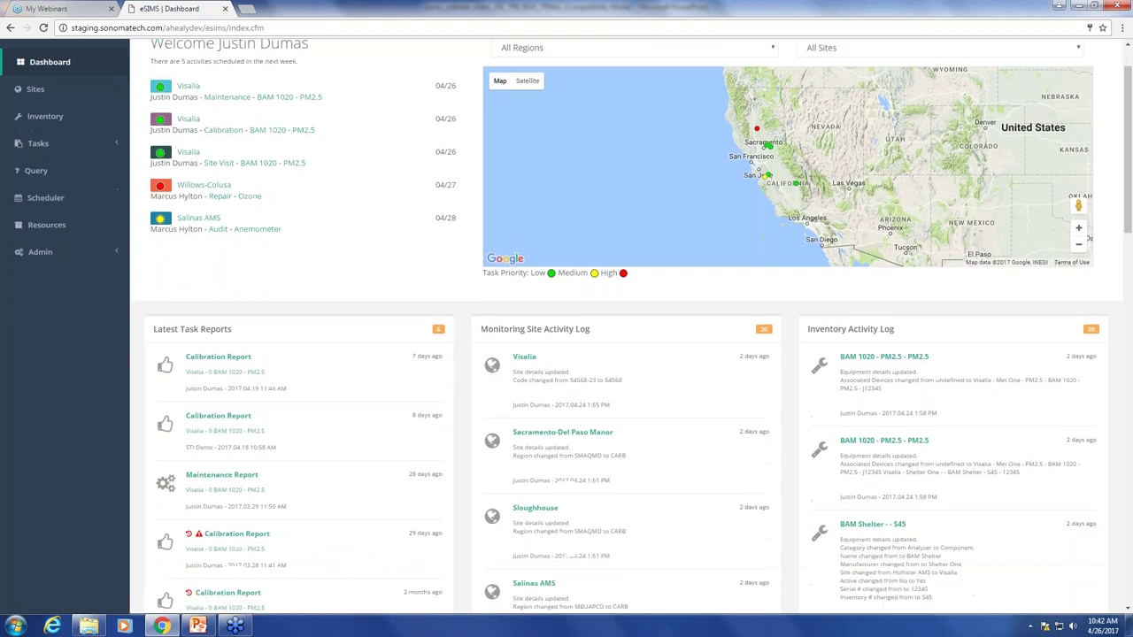
scroll(563, 291, down, 2)
scroll(589, 407, up, 4)
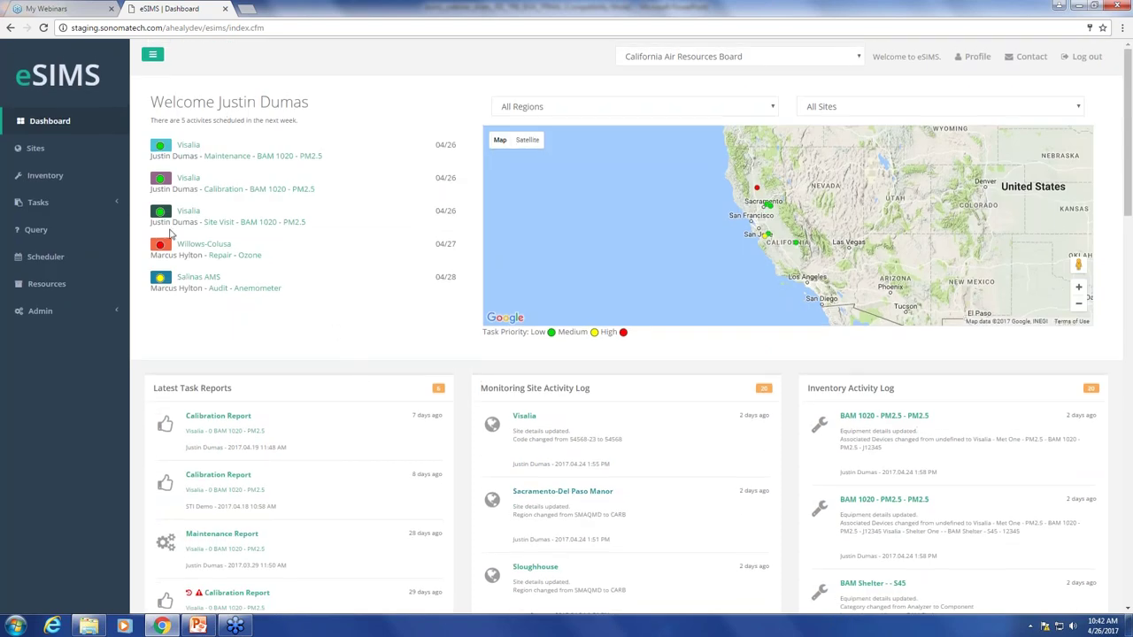
click(71, 157)
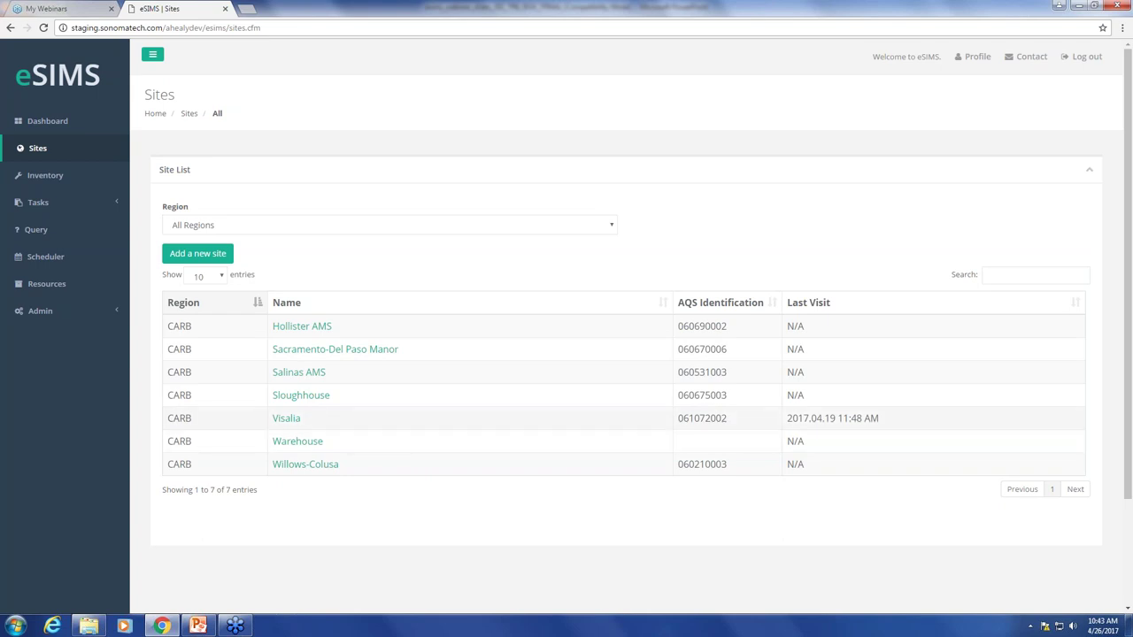
click(287, 421)
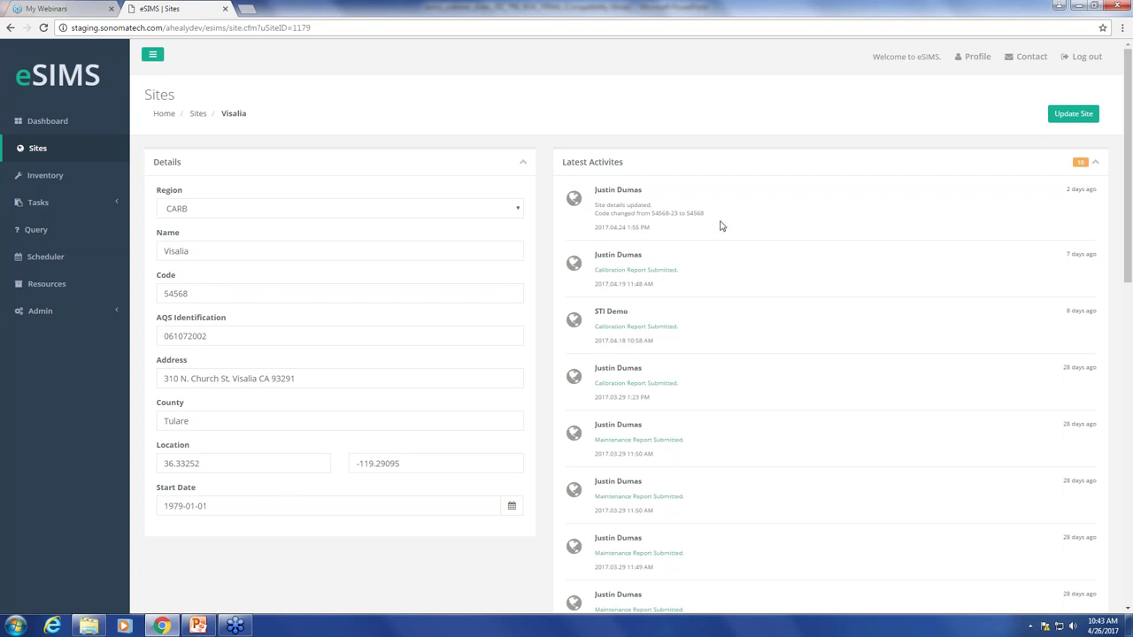
Load more of the Visalia site's latest activities and look through the site's change history.
scroll(678, 185, down, 2)
scroll(699, 354, down, 3)
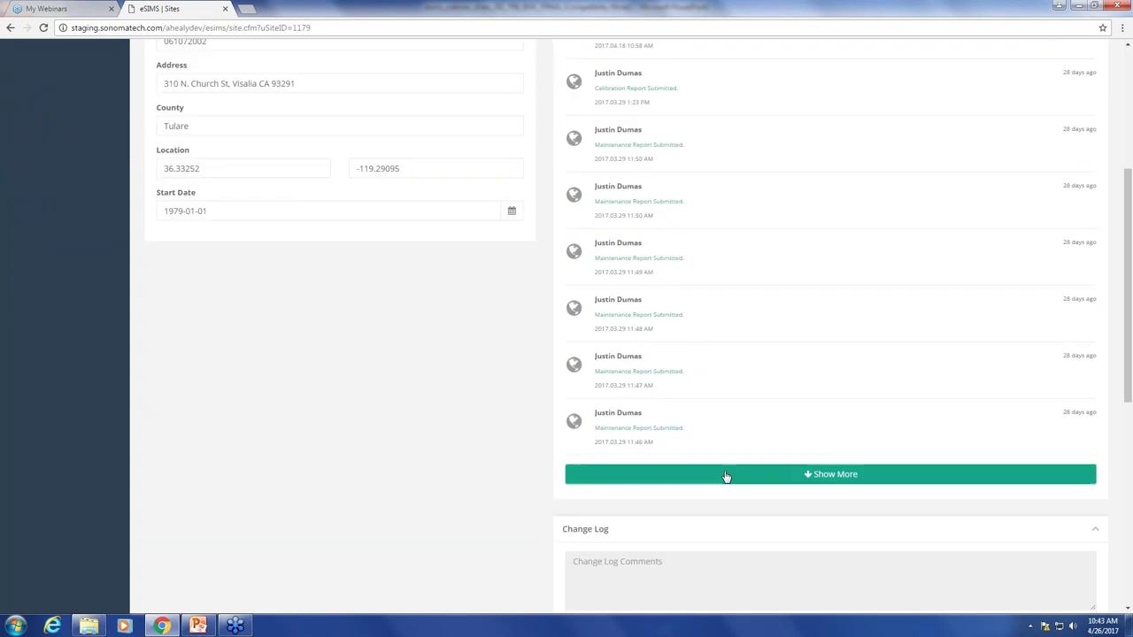
click(726, 473)
scroll(661, 356, down, 1)
scroll(662, 356, down, 5)
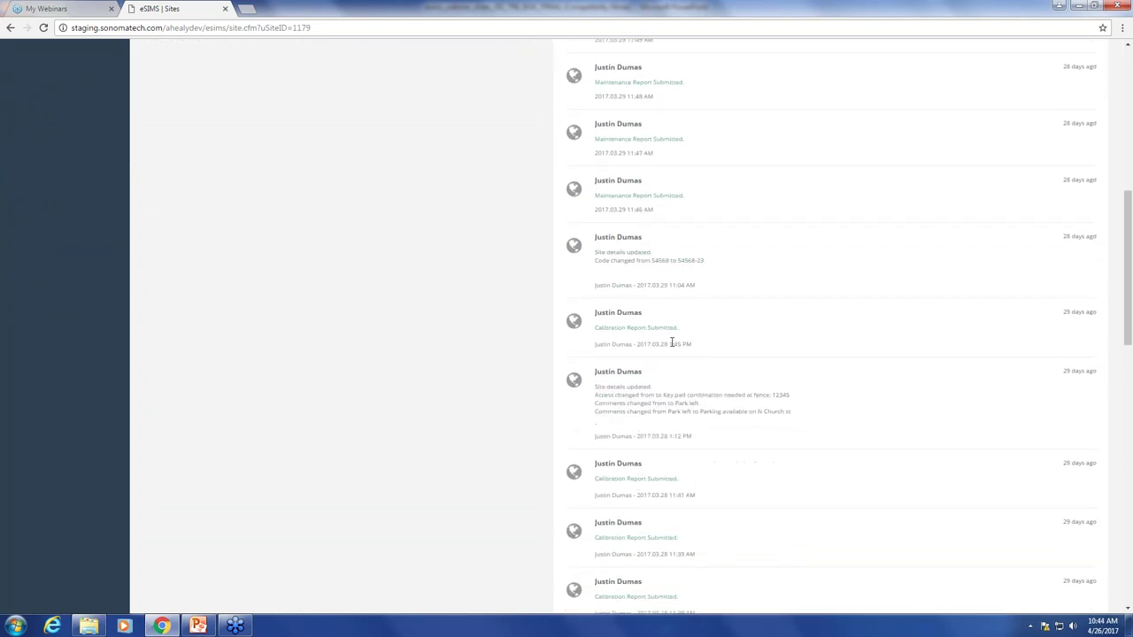
scroll(645, 329, down, 12)
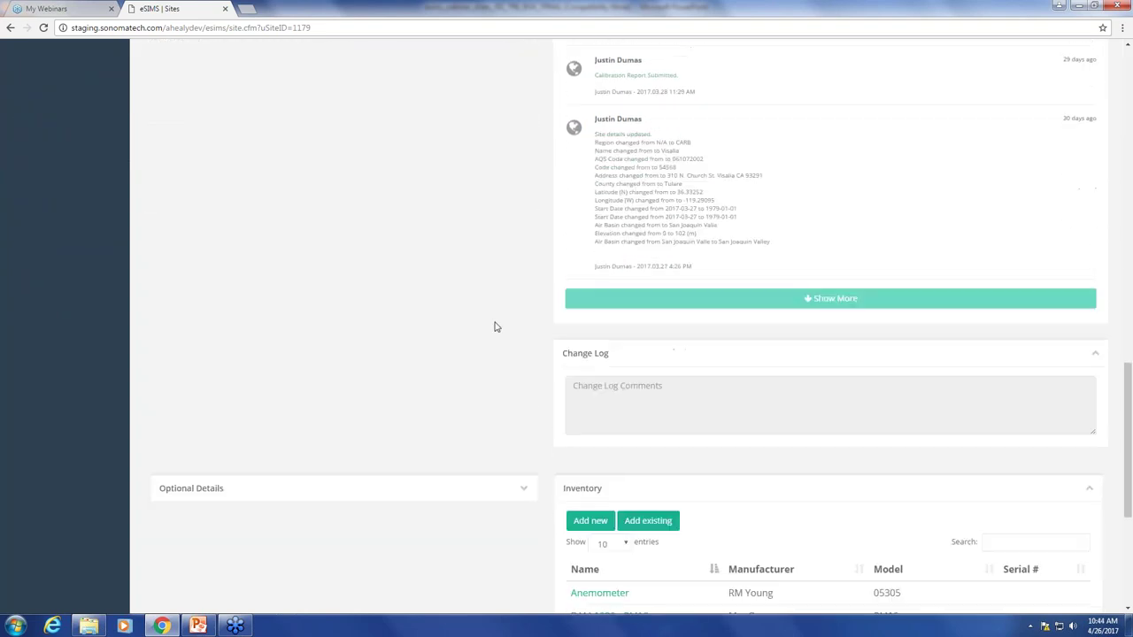
Expand the Visalia site's optional details and review them together with its main details.
click(523, 183)
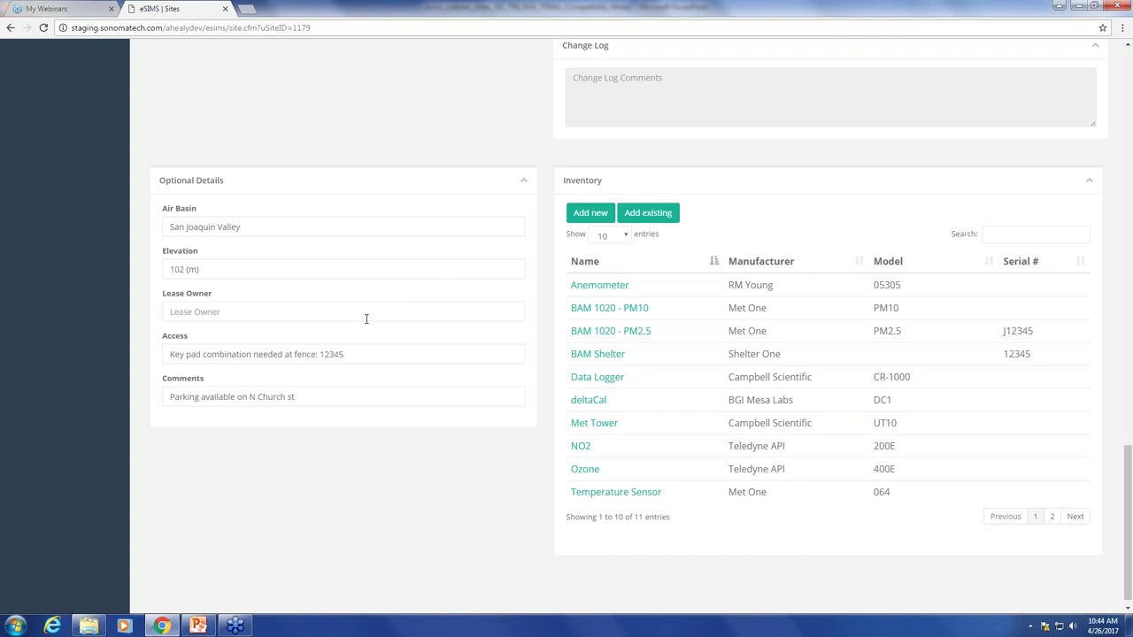
scroll(332, 401, up, 2)
scroll(337, 403, up, 10)
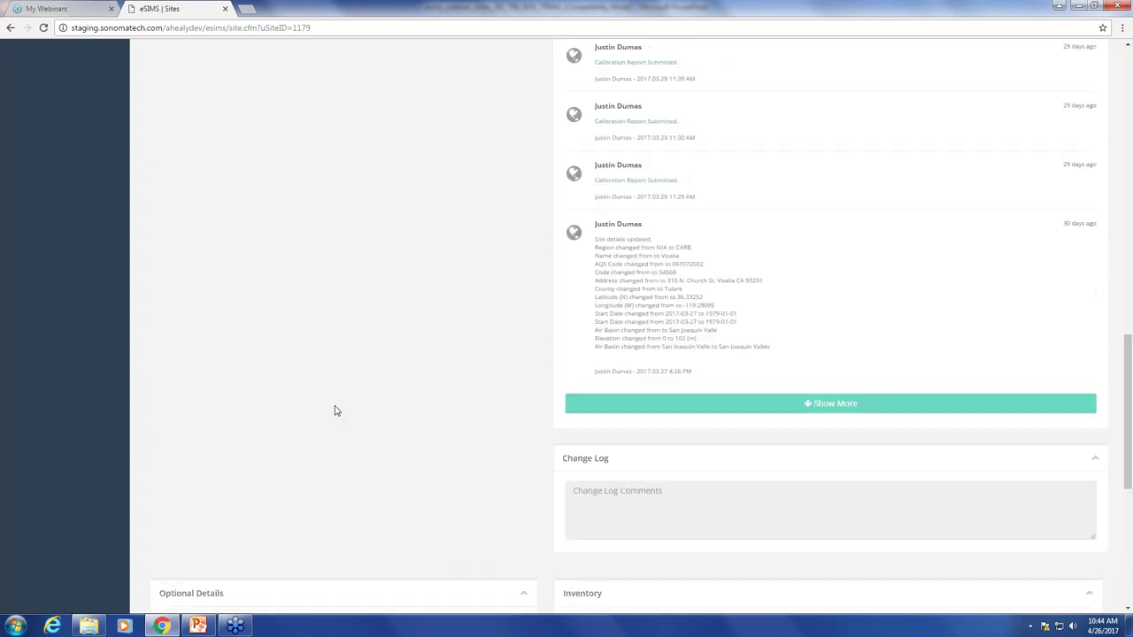
scroll(346, 396, up, 4)
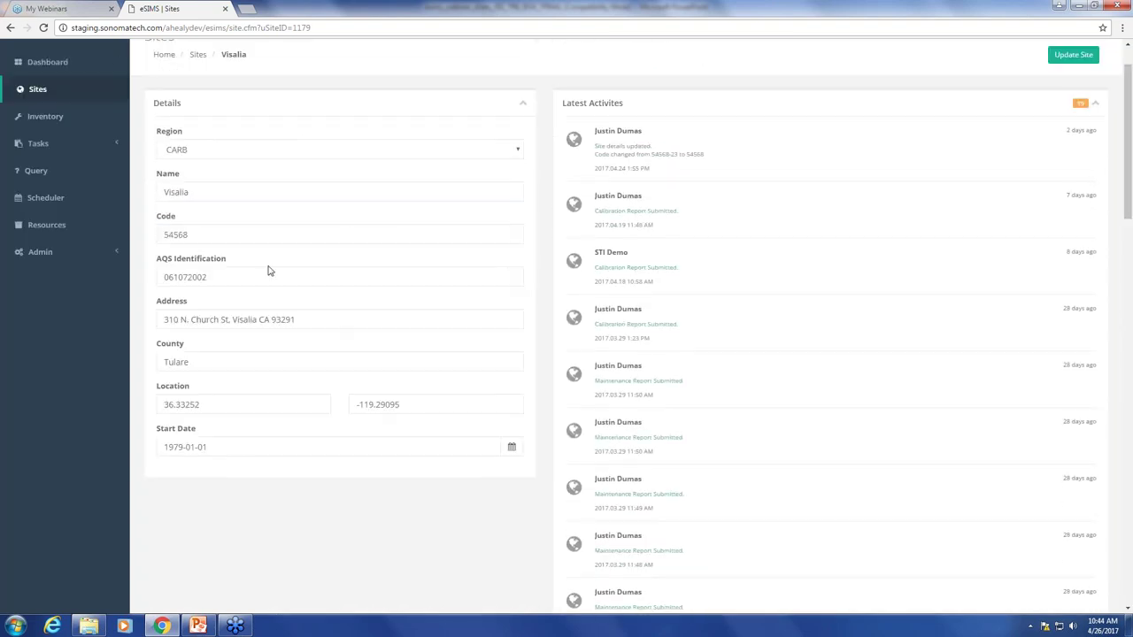
scroll(265, 341, up, 1)
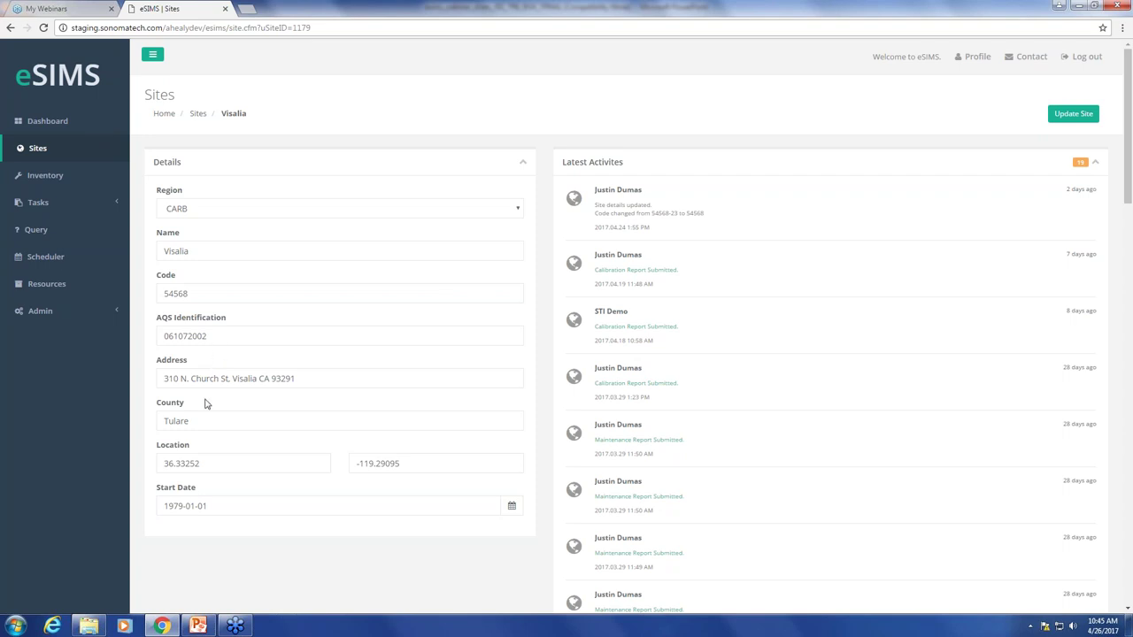
Examine the inventory of devices assigned to the Visalia site.
scroll(359, 532, down, 8)
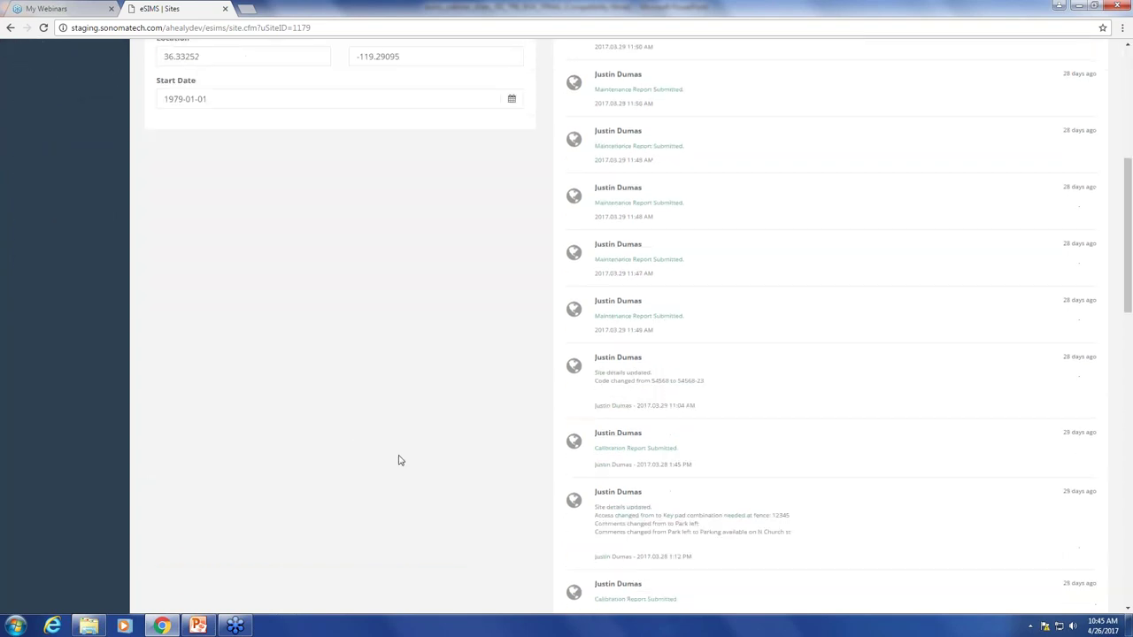
scroll(402, 289, down, 10)
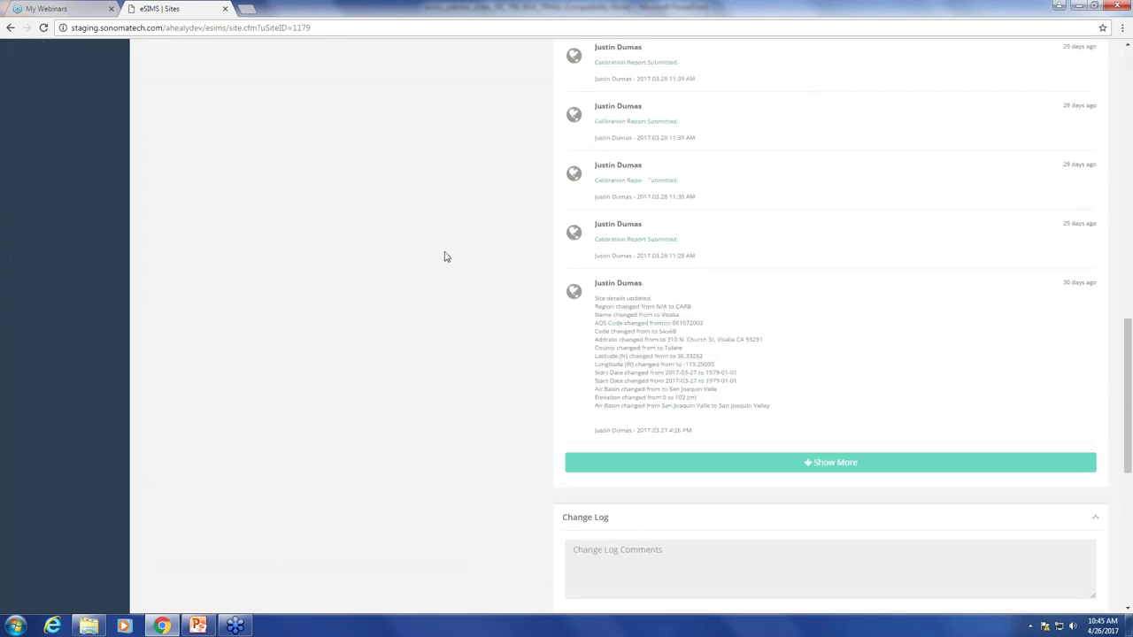
scroll(499, 273, down, 4)
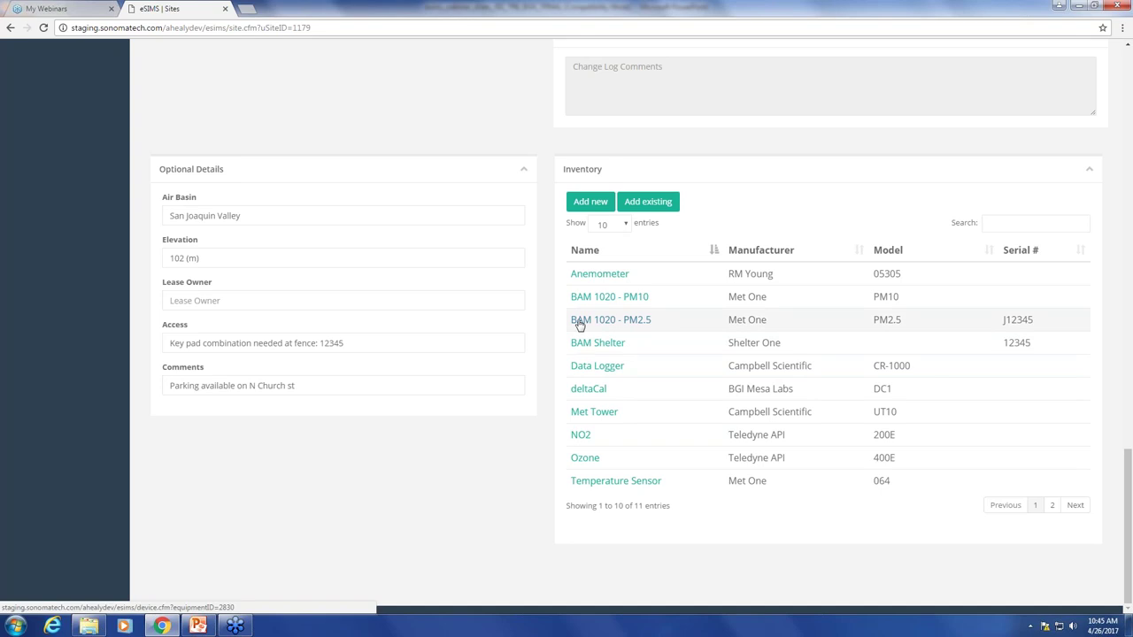
scroll(531, 307, up, 20)
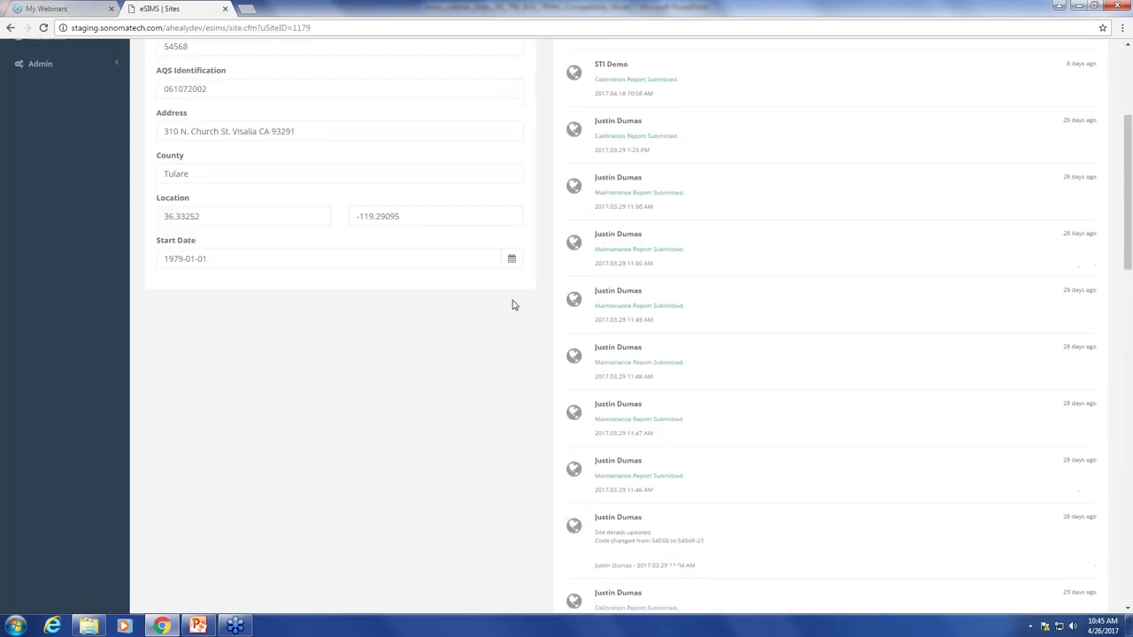
Return to the dashboard, open the full inventory and expand the inventory filter to view its options.
click(62, 122)
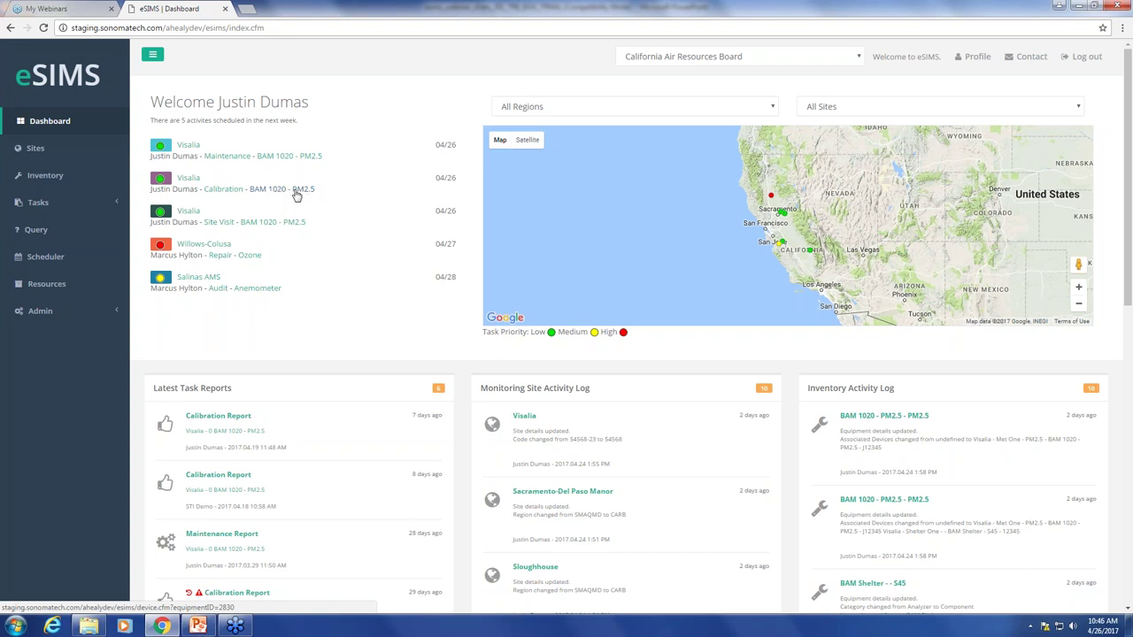
click(80, 178)
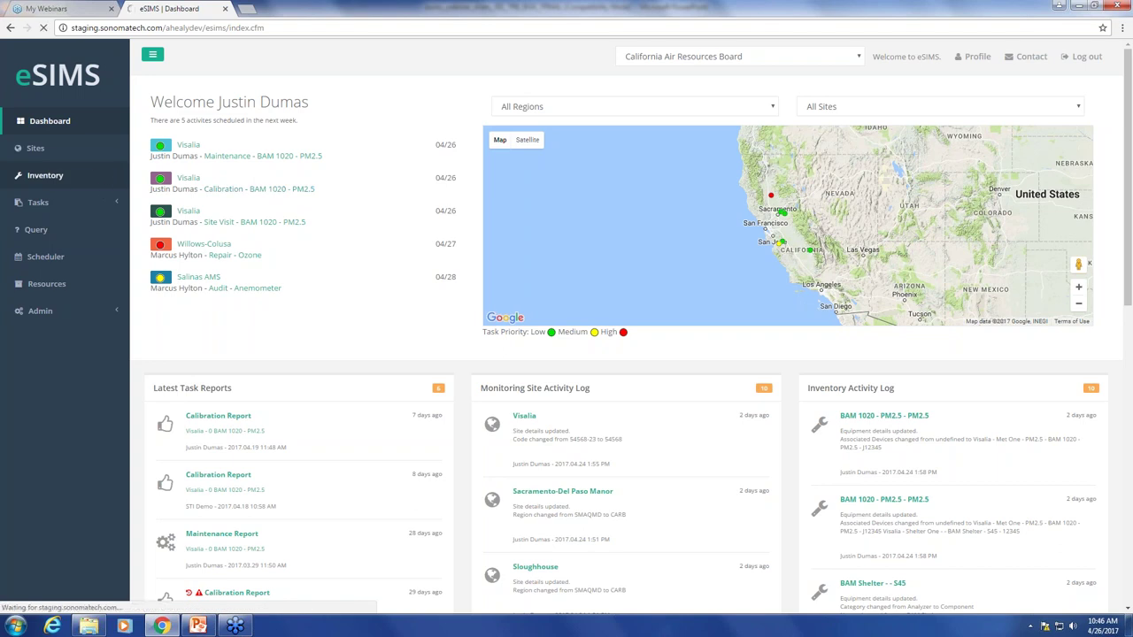
scroll(347, 262, down, 2)
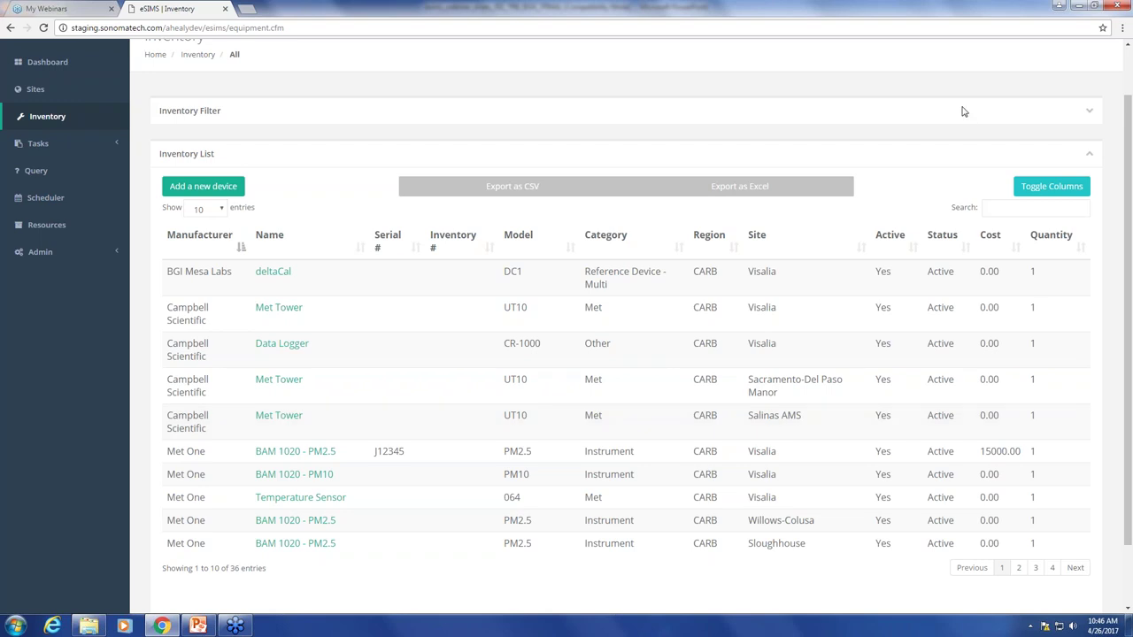
click(1090, 114)
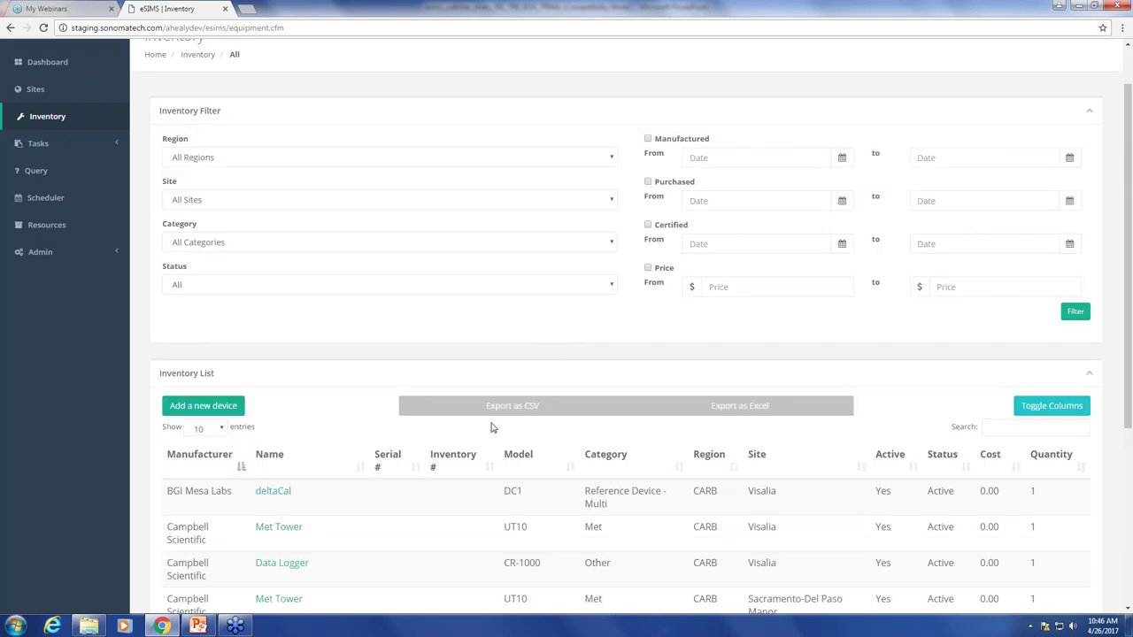
scroll(420, 430, down, 1)
scroll(420, 430, up, 1)
scroll(670, 443, down, 1)
scroll(566, 354, up, 1)
Search the inventory list for "bam" and open the BAM 1020 - PM2.5 device at Visalia.
scroll(726, 200, down, 2)
scroll(724, 204, down, 2)
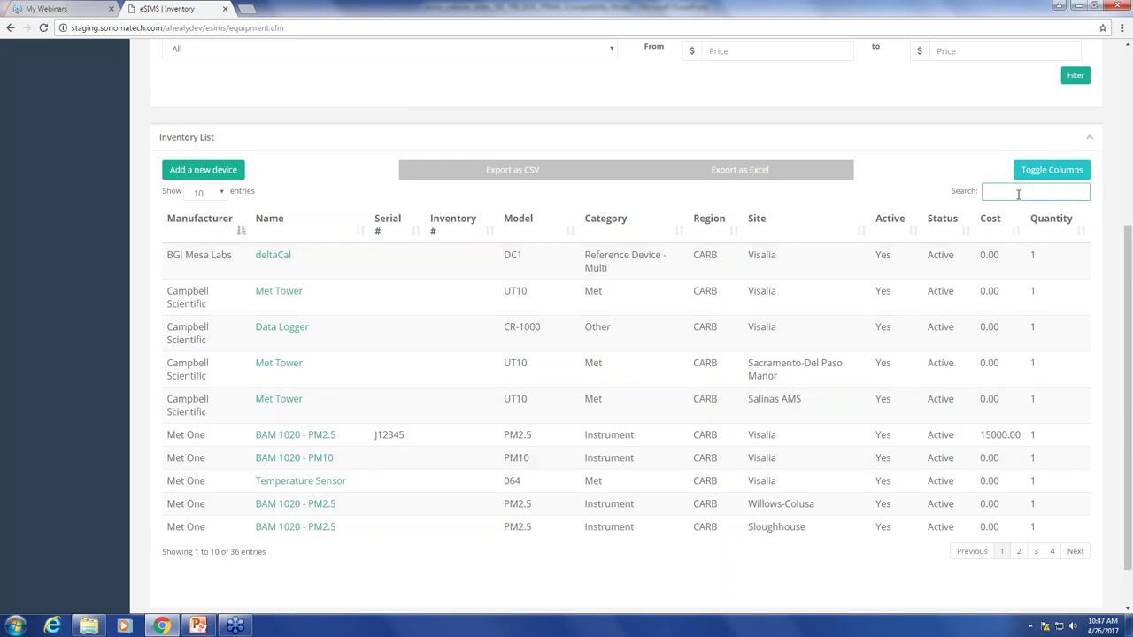
text(bam)
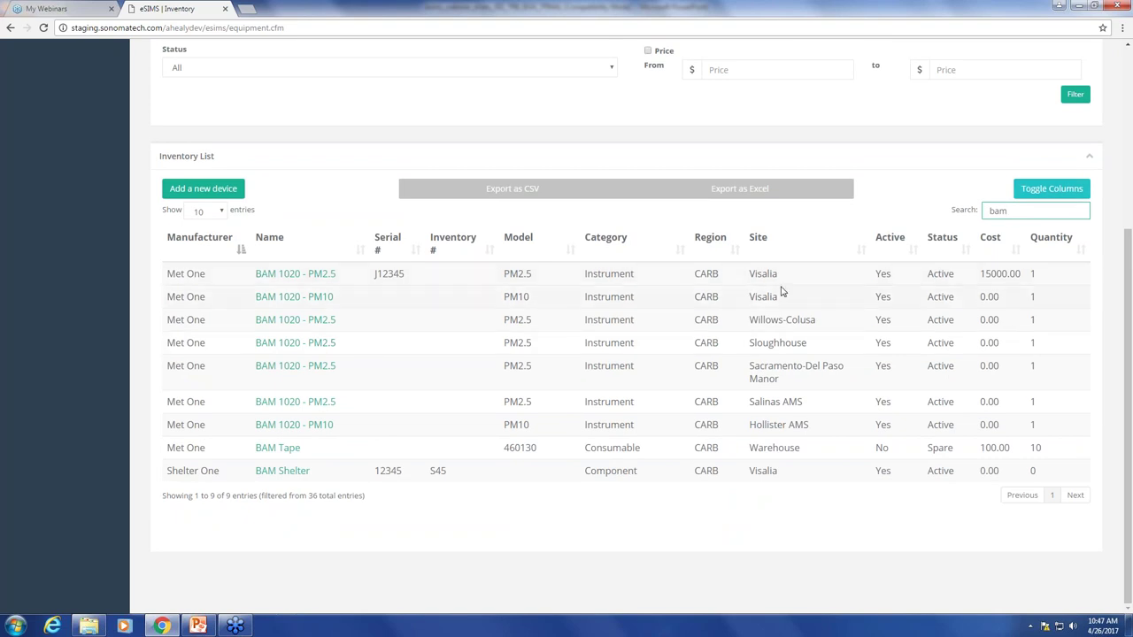
click(282, 276)
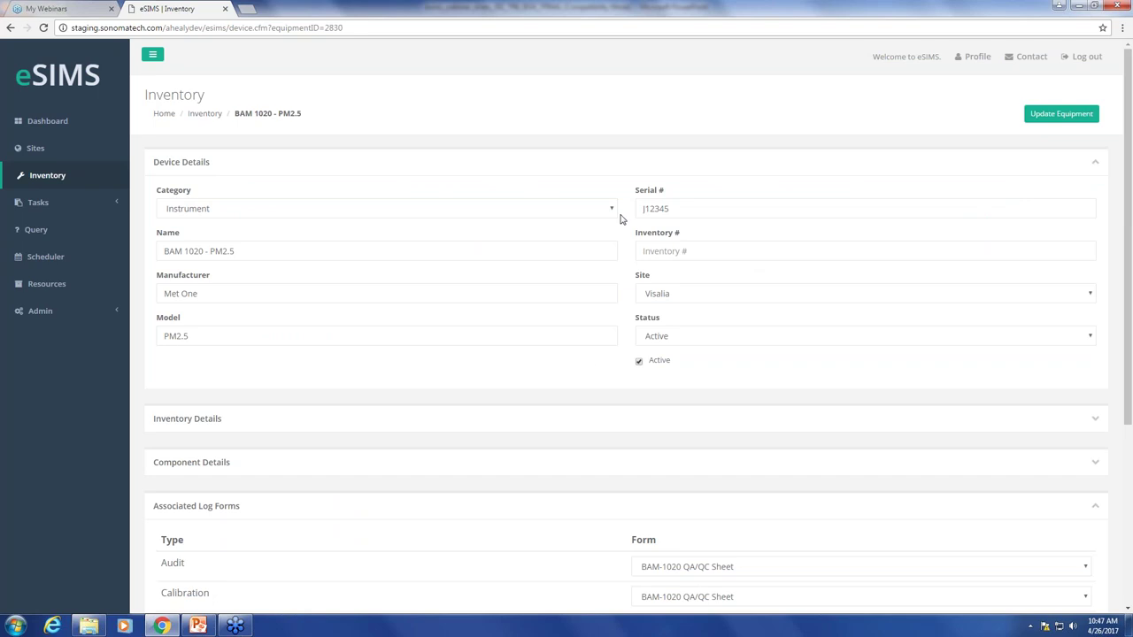
Review the available category and status options for the BAM 1020 - PM2.5 device without changing either selection.
click(285, 215)
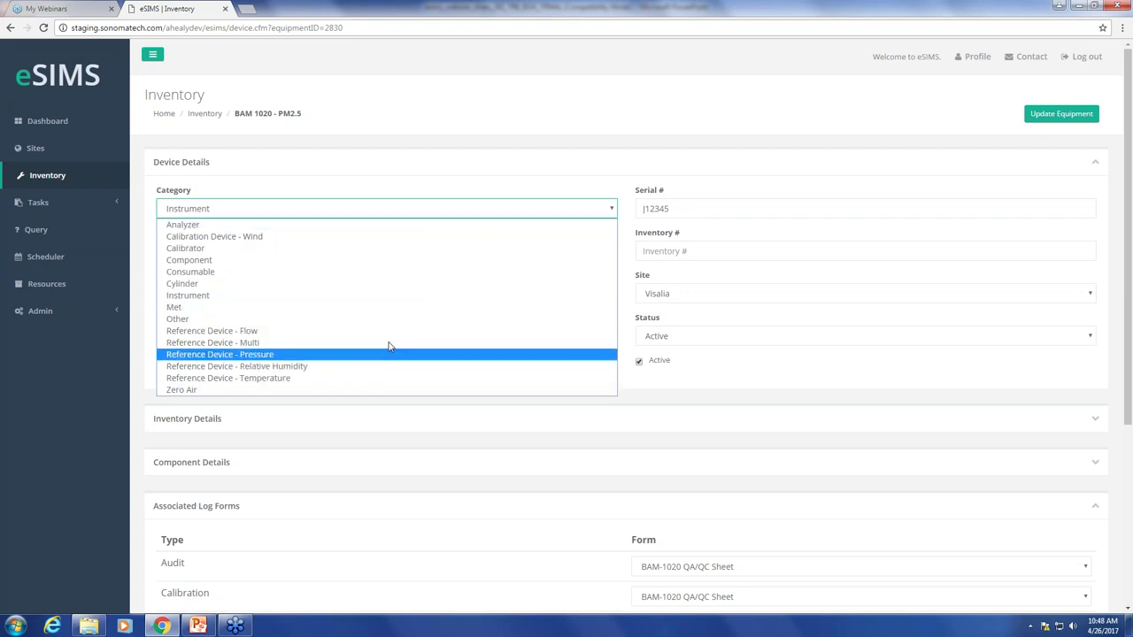
click(348, 173)
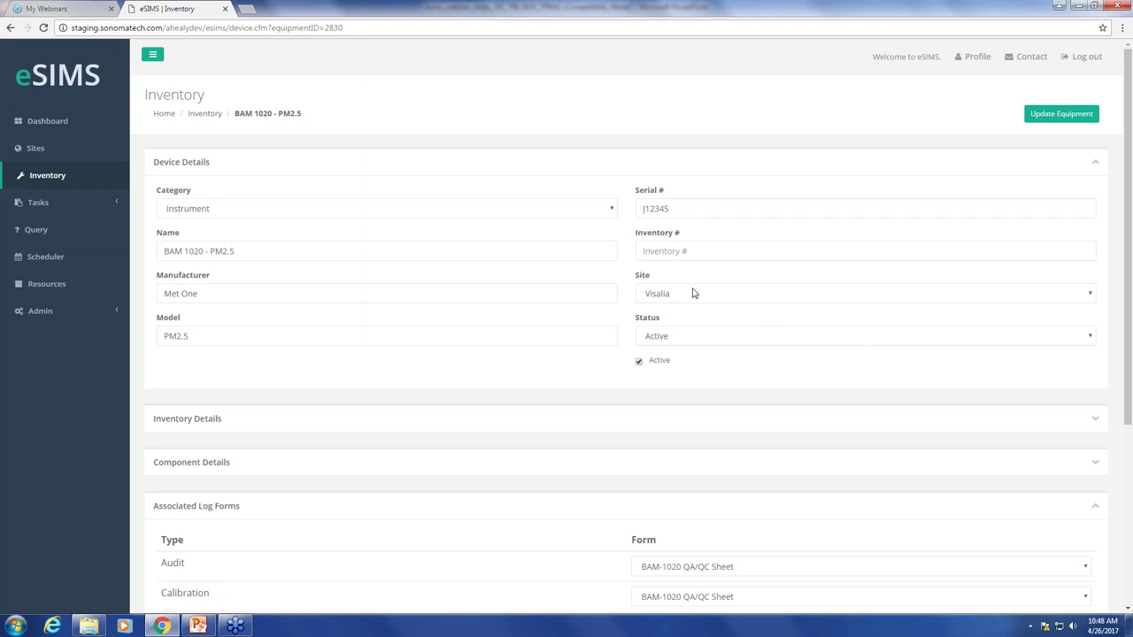
click(1087, 339)
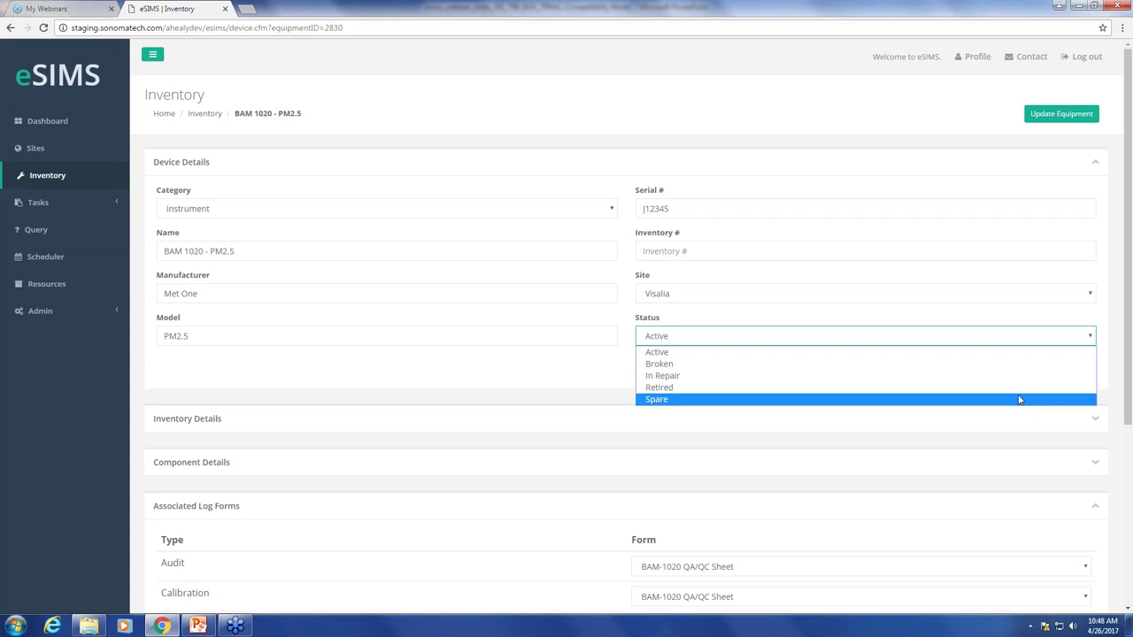
click(569, 378)
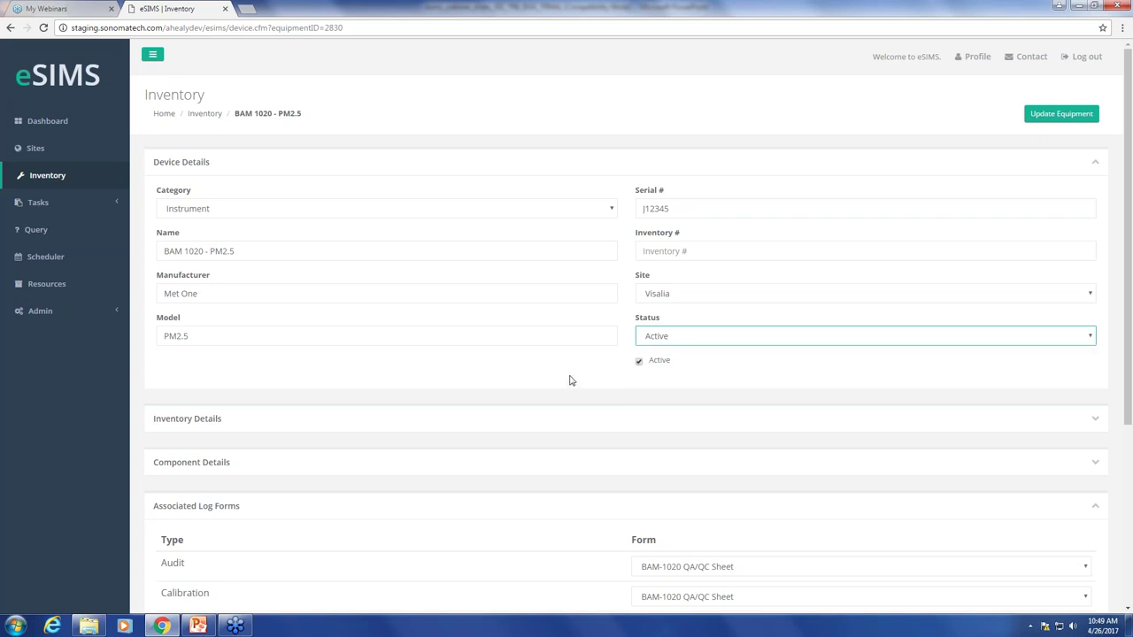
Expand the BAM 1020 - PM2.5 device's inventory details and review its dates, certification file, cost, quantity and reorder threshold.
click(1094, 420)
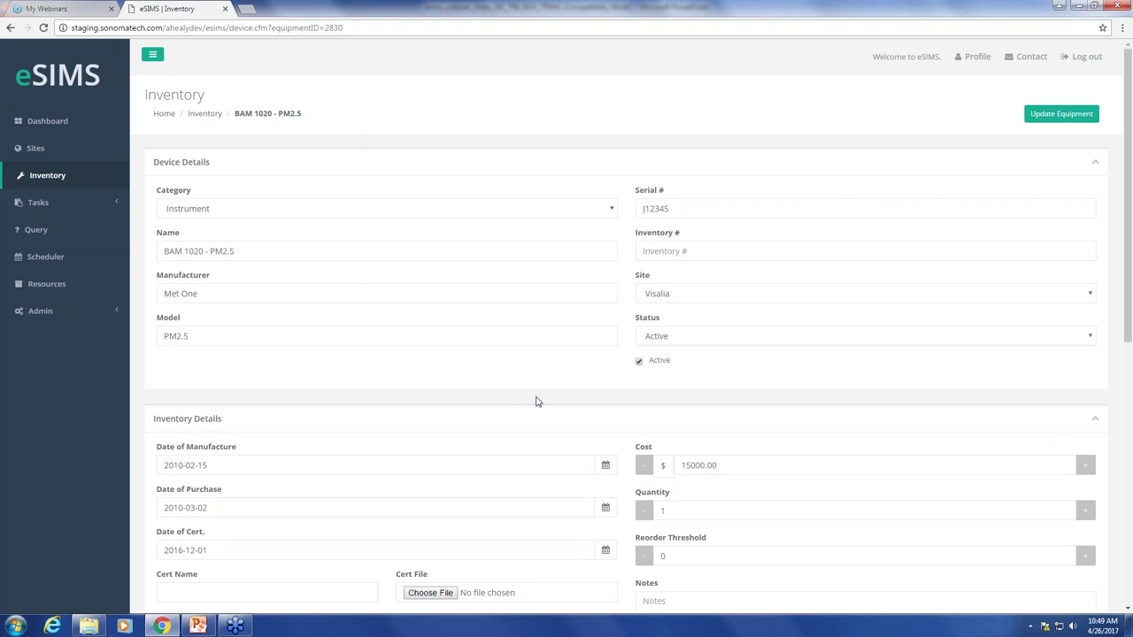
scroll(536, 399, down, 2)
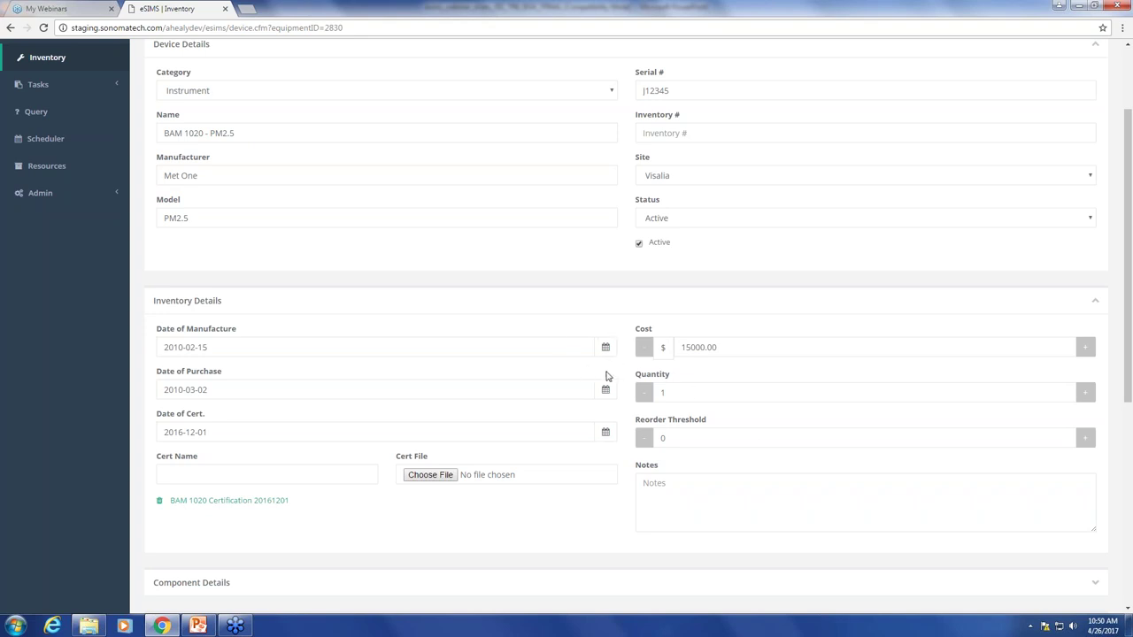
scroll(601, 372, up, 2)
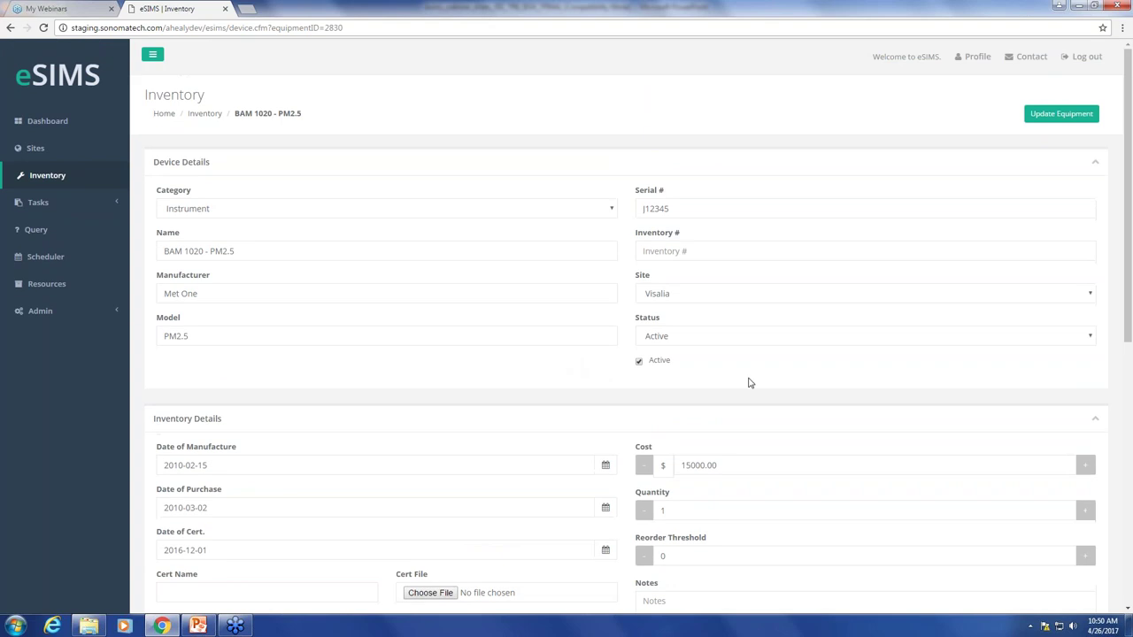
Open the full inventory in a separate browser tab, search it for "bam" and open the BAM Tape item.
right_click(81, 181)
click(92, 189)
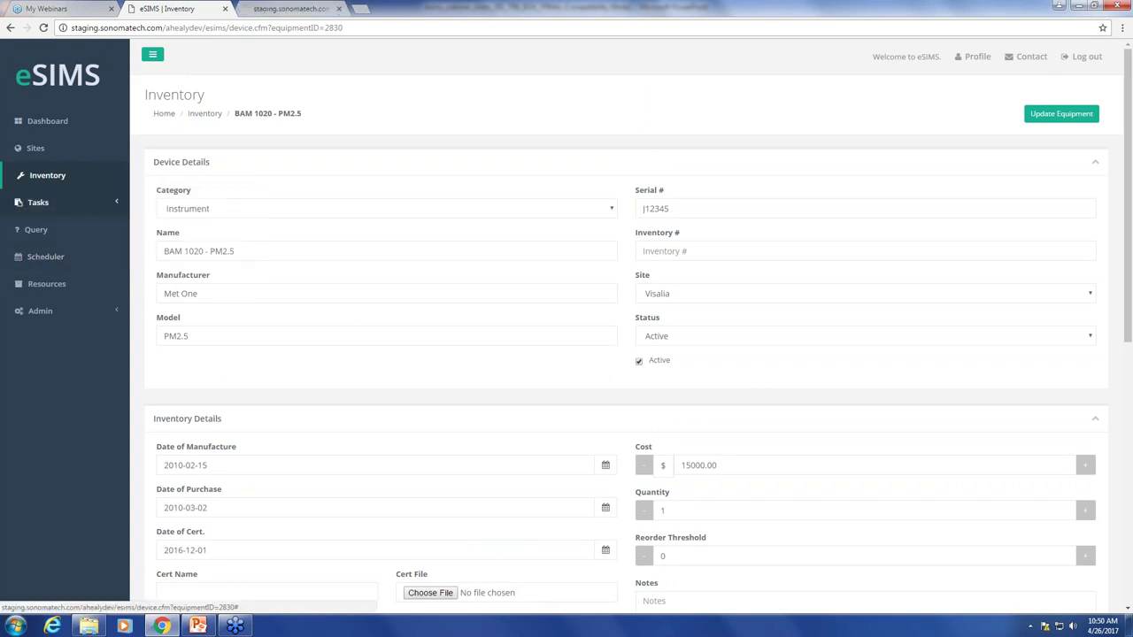
click(265, 8)
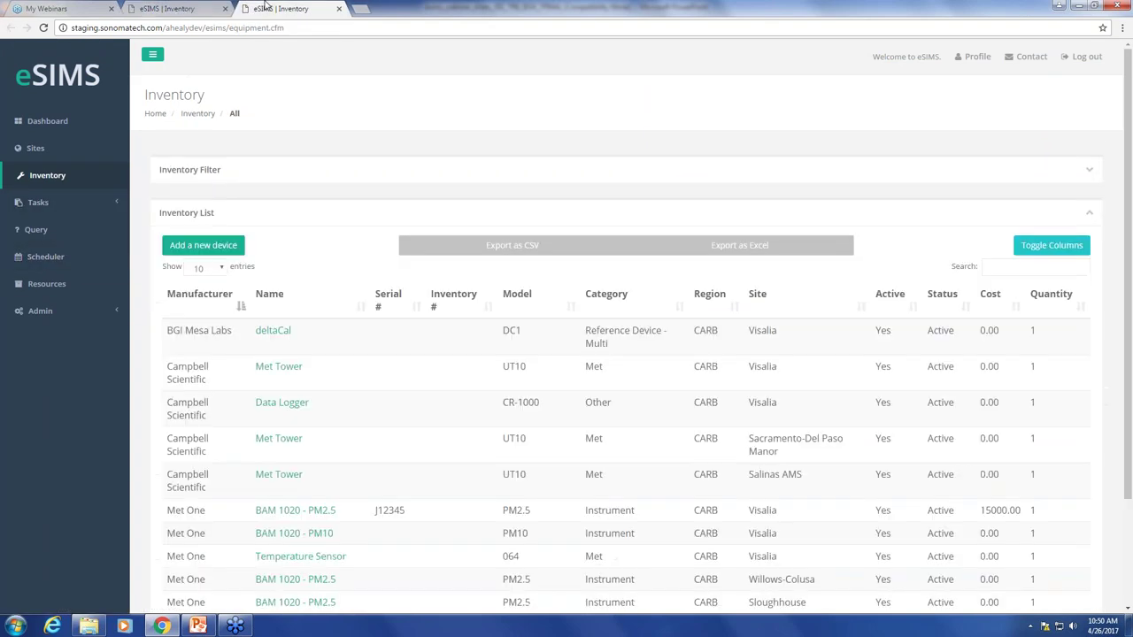
click(991, 263)
text(bam)
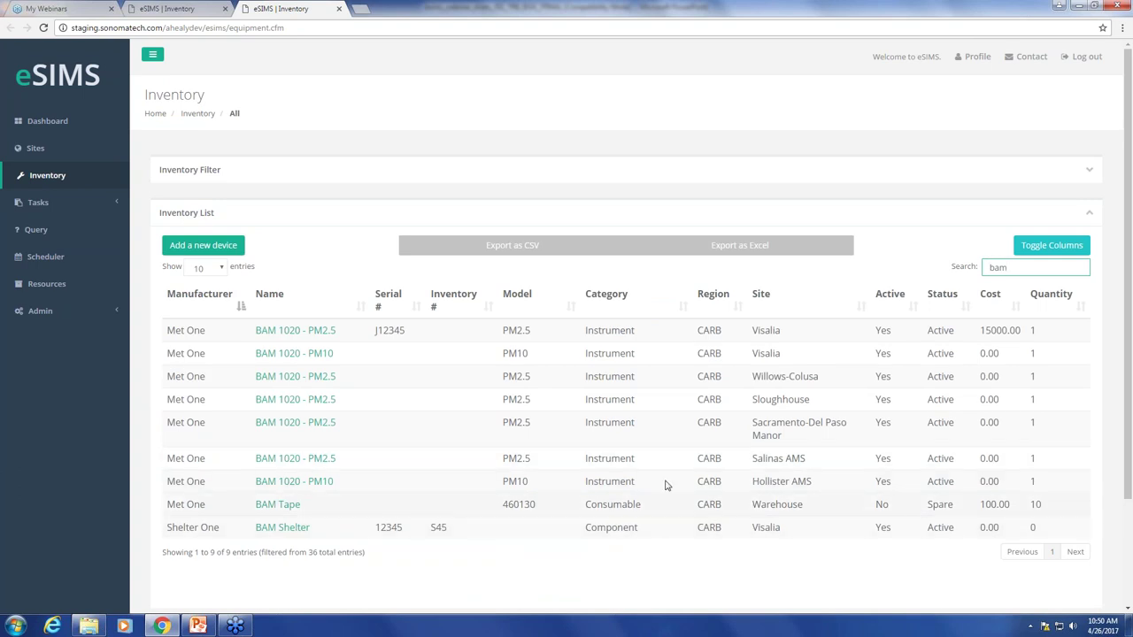
click(285, 506)
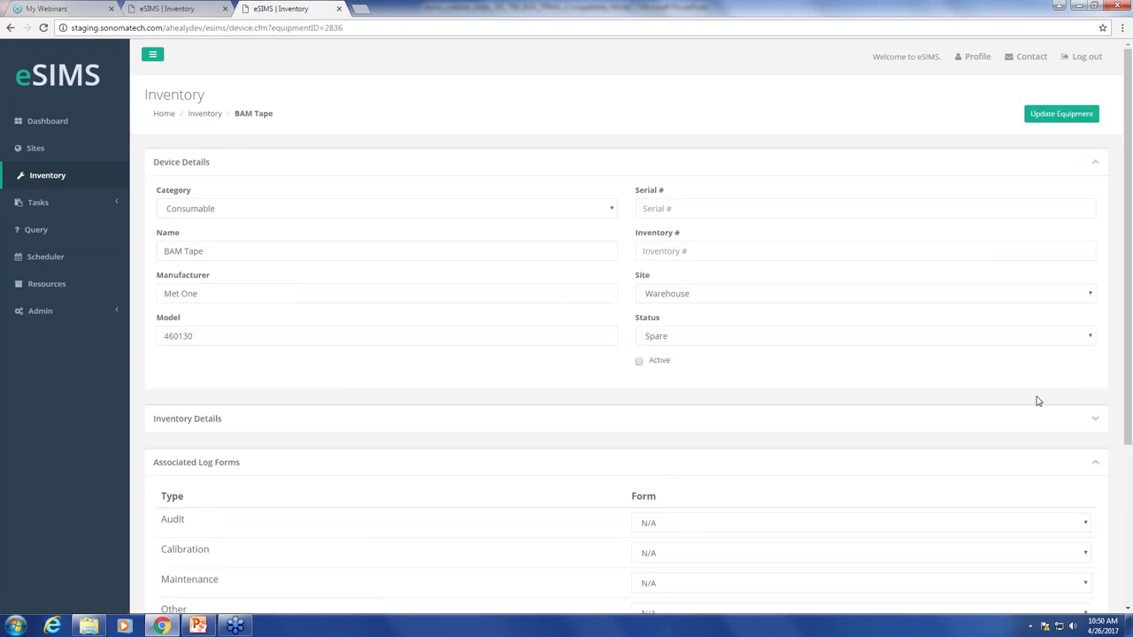
Expand the BAM Tape's inventory details and reduce its quantity to 1.
click(1094, 421)
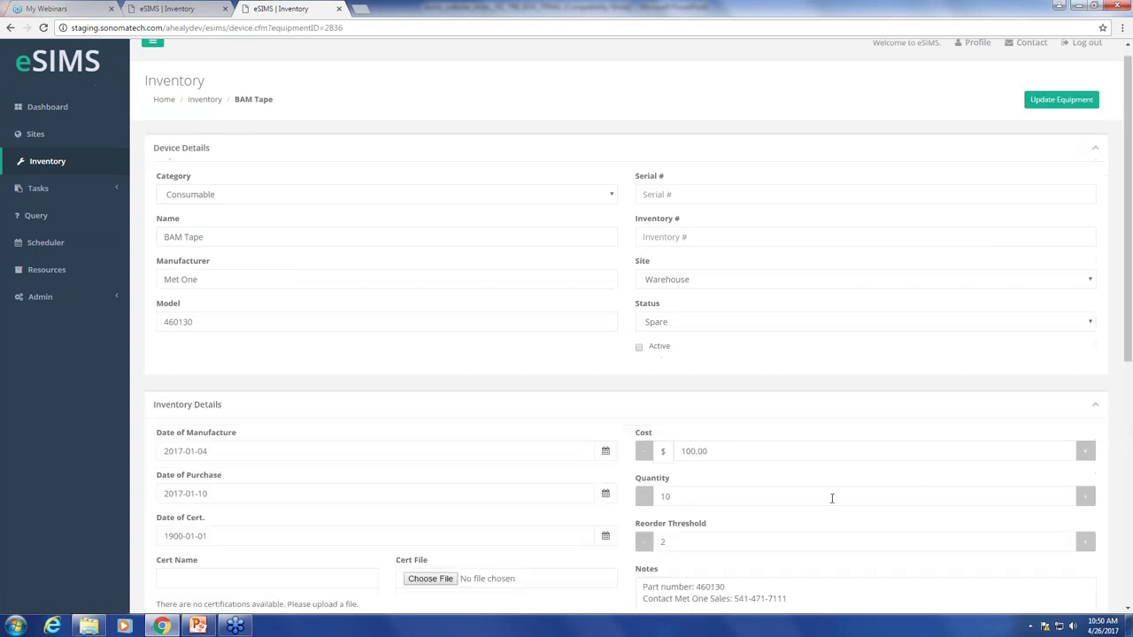
scroll(779, 478, down, 1)
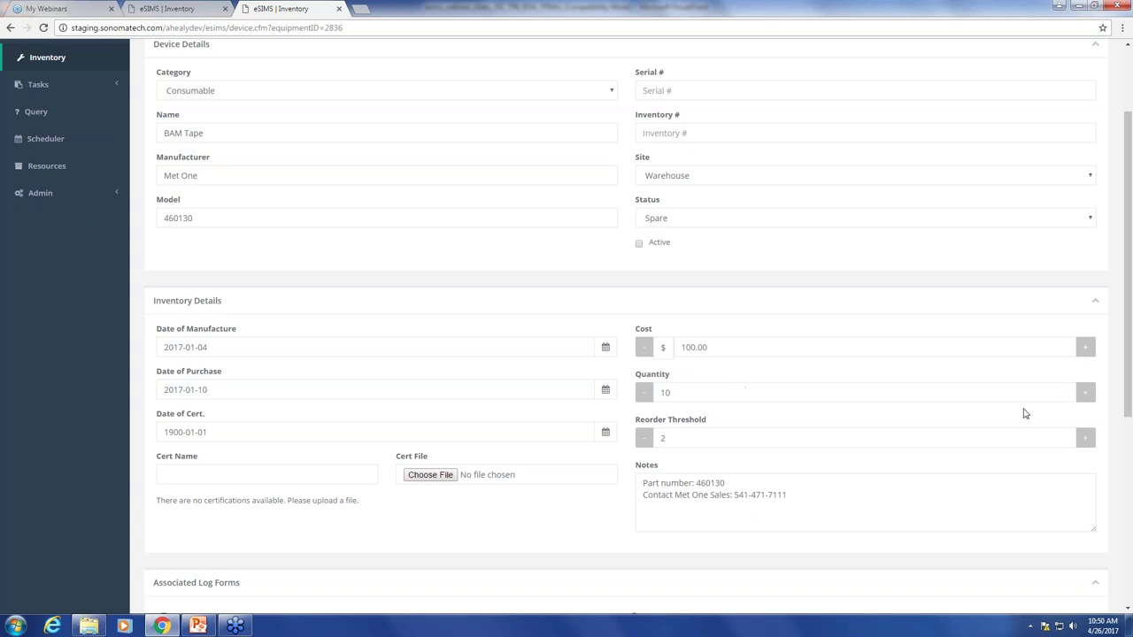
click(644, 393)
click(643, 393)
click(643, 393)
scroll(619, 372, up, 1)
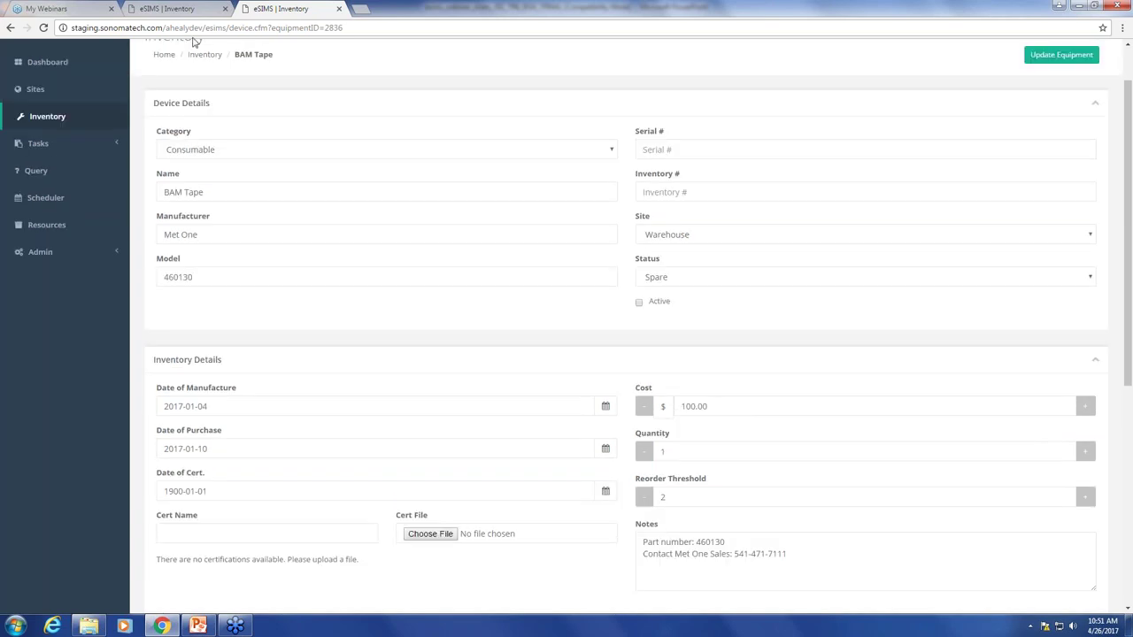
Return to the open BAM 1020 - PM2.5 device record and expand its component details to view available and associated devices.
click(174, 11)
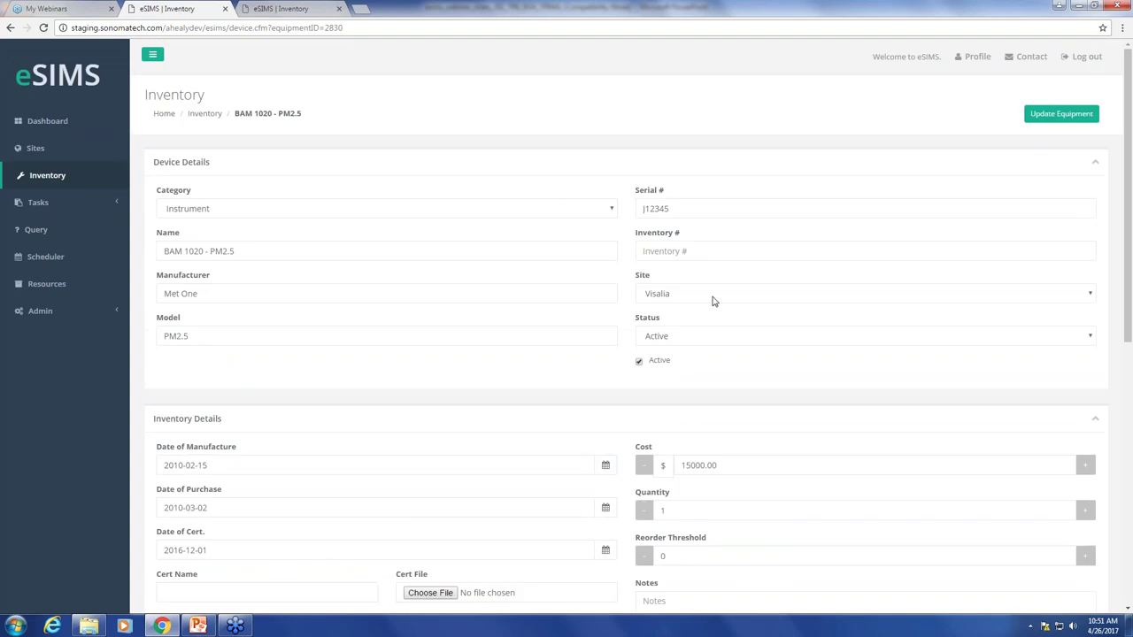
scroll(710, 318, down, 1)
scroll(711, 336, down, 3)
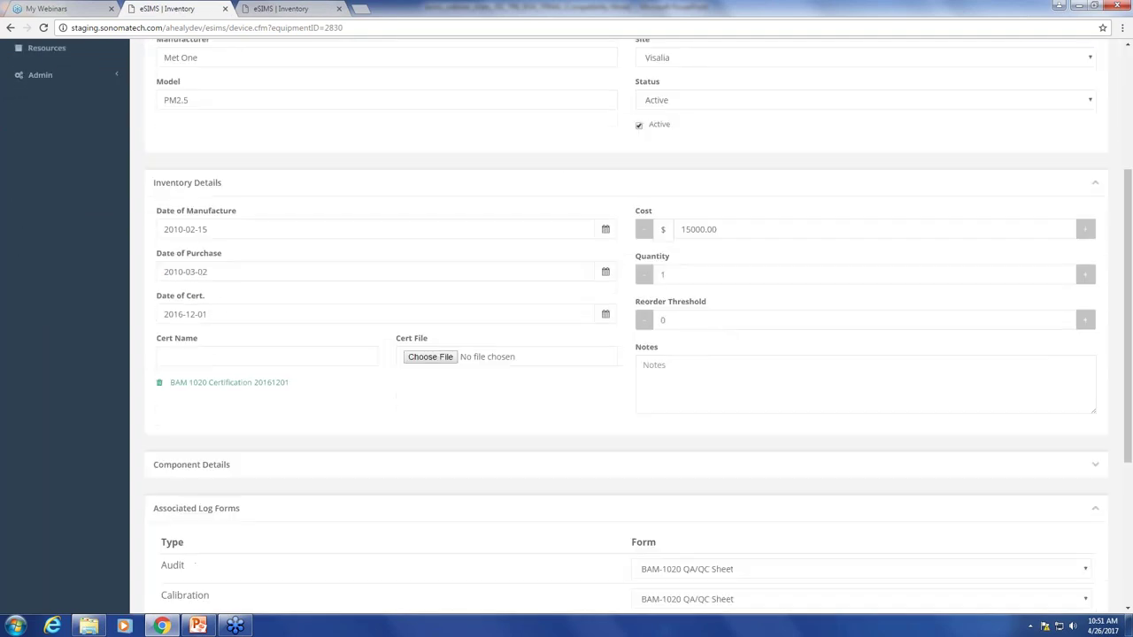
scroll(724, 325, down, 1)
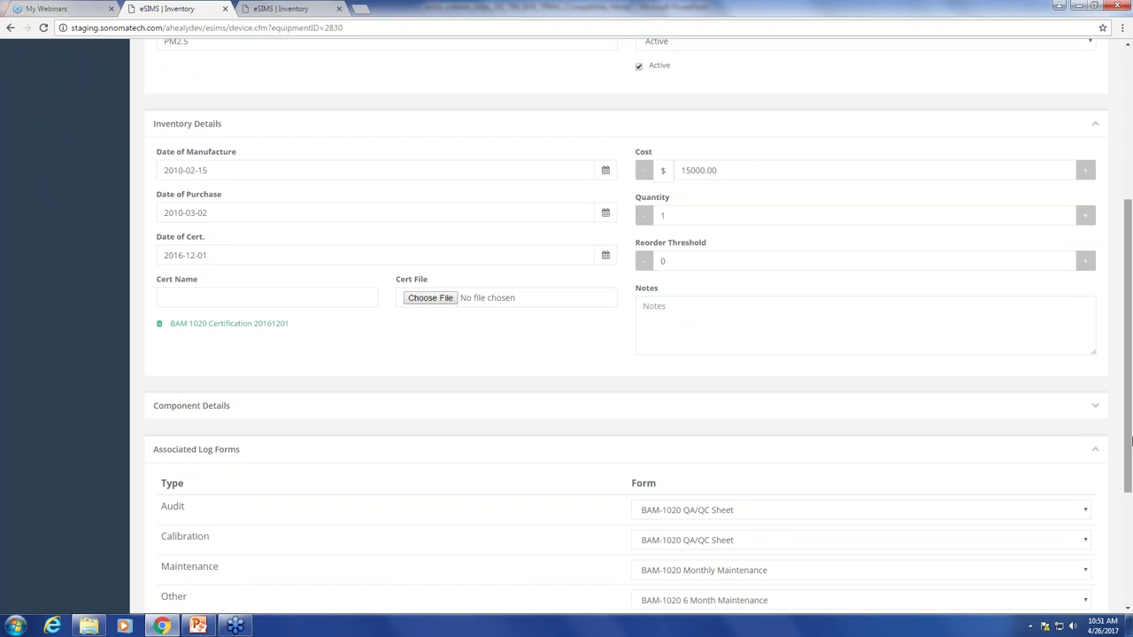
click(1094, 409)
scroll(627, 501, down, 1)
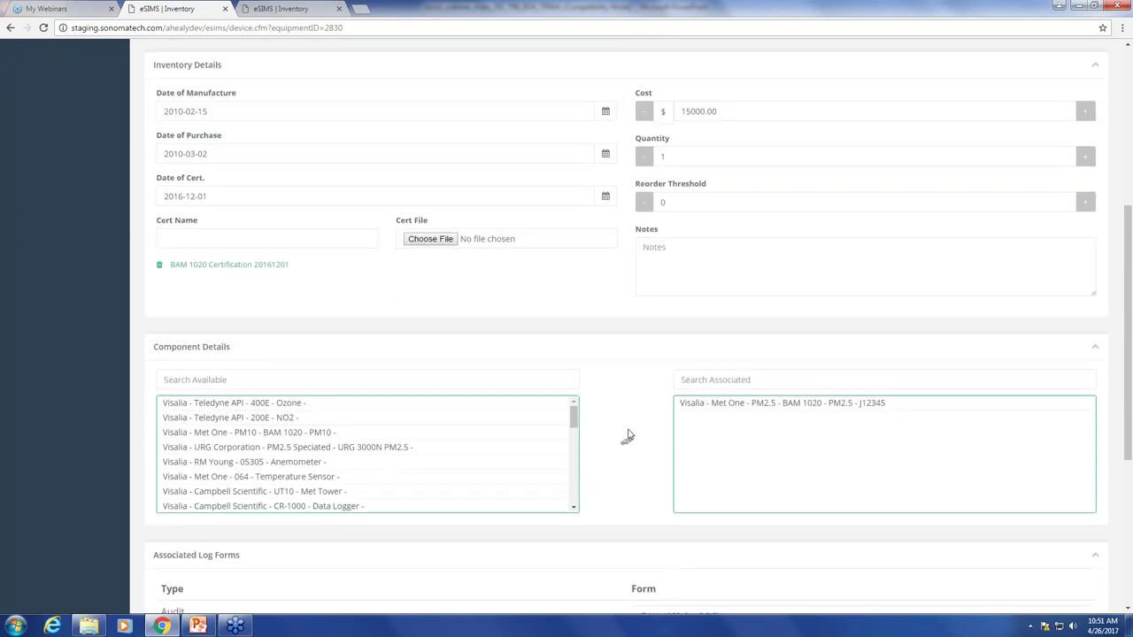
scroll(627, 435, down, 1)
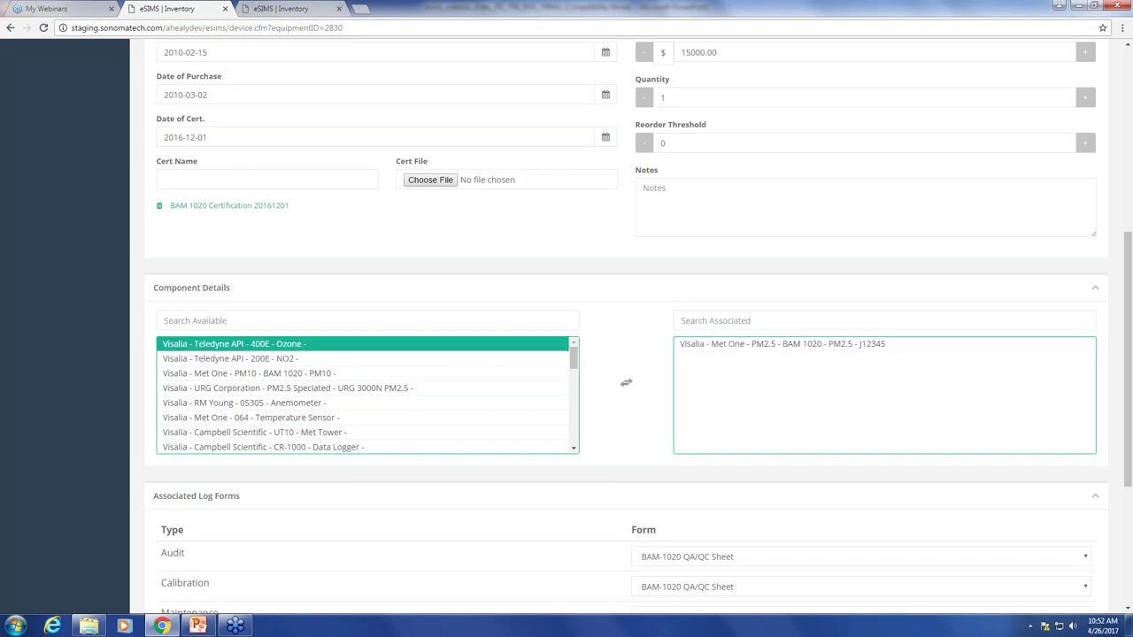
Search the available components for "shelt", associate Visalia's BAM Shelter with the device and collapse the component details.
click(450, 320)
text(shelt)
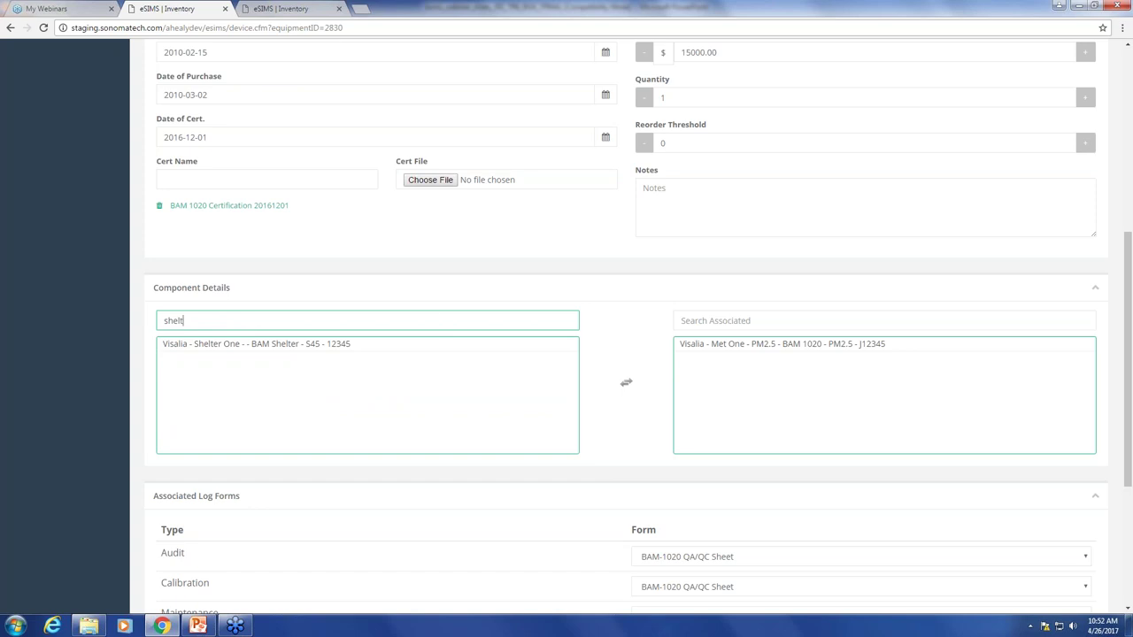
click(361, 348)
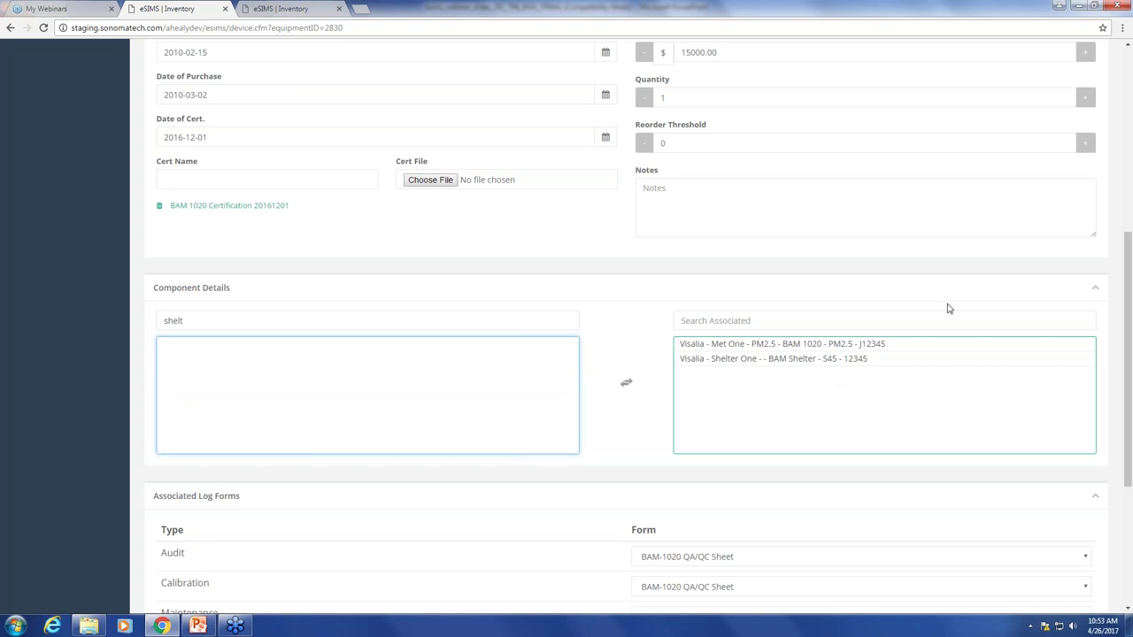
click(631, 279)
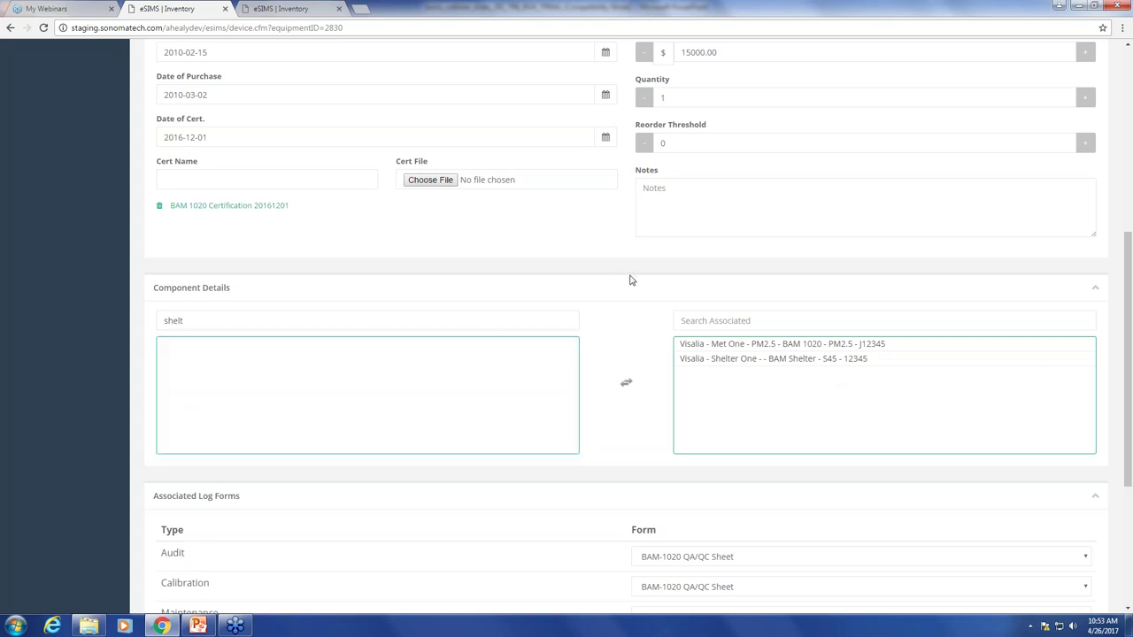
click(1096, 292)
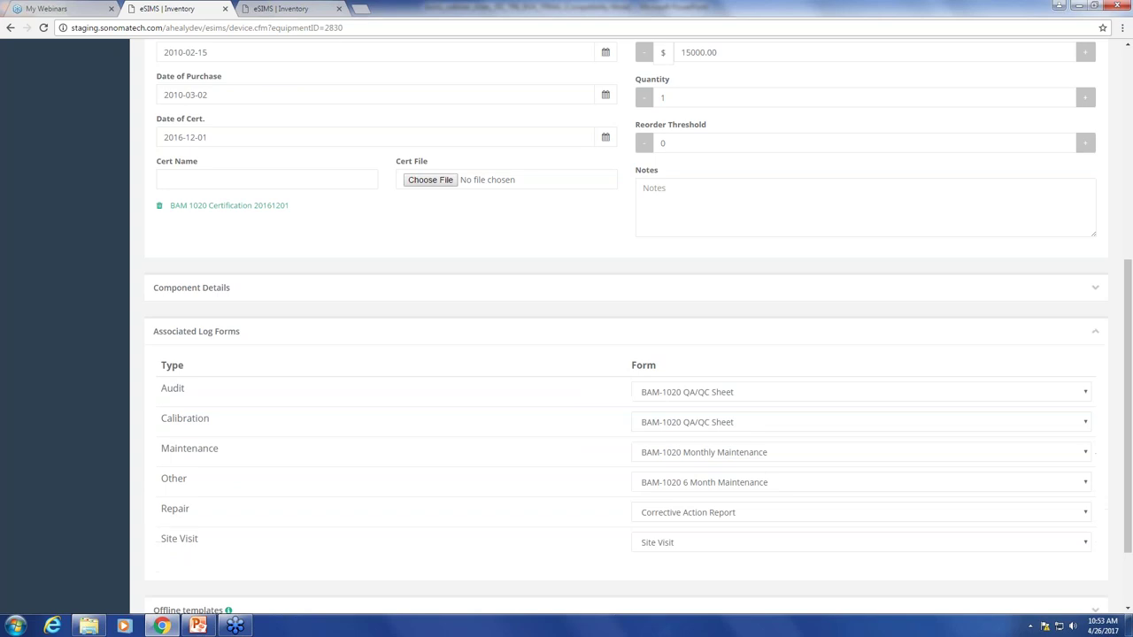
Examine the device's associated log forms for each task type and browse the form options available for Audit.
scroll(548, 298, up, 4)
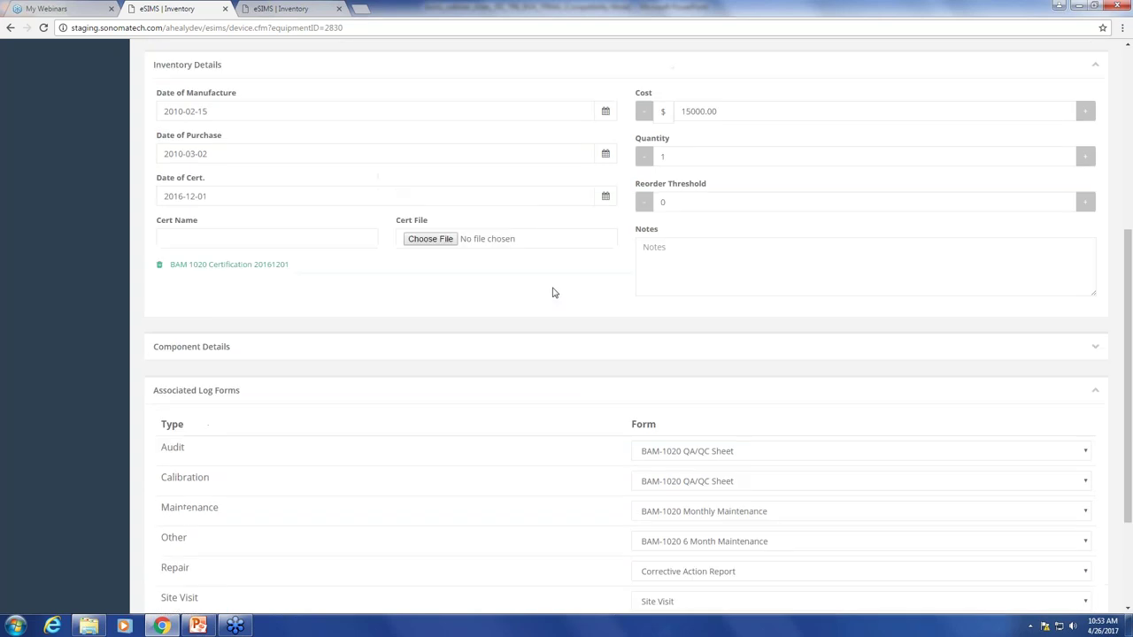
scroll(816, 351, down, 2)
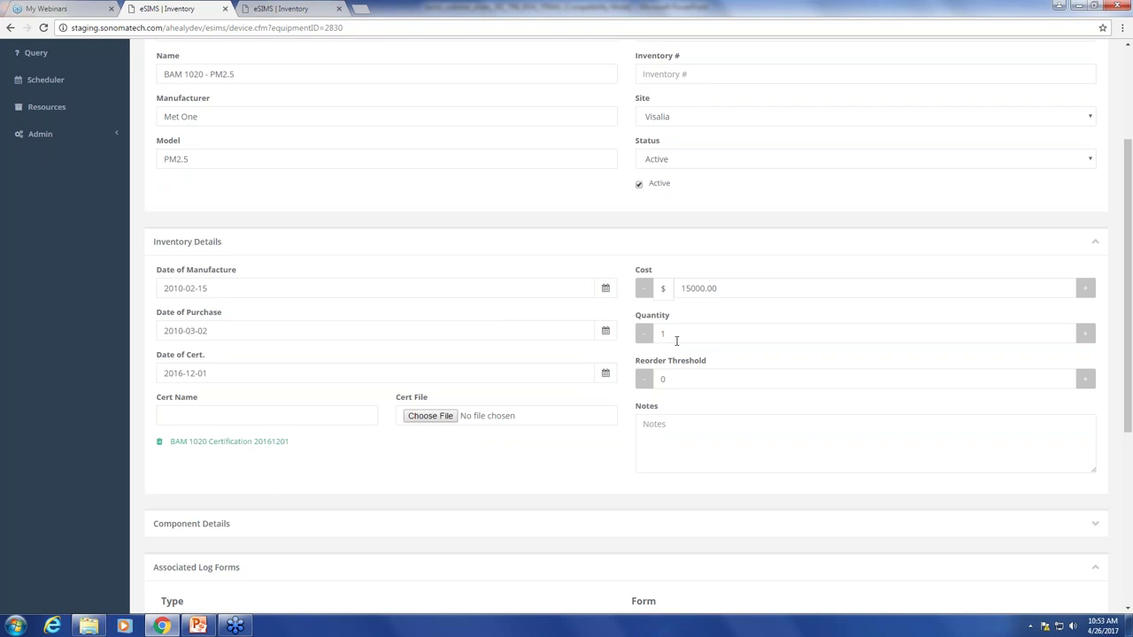
scroll(708, 366, down, 2)
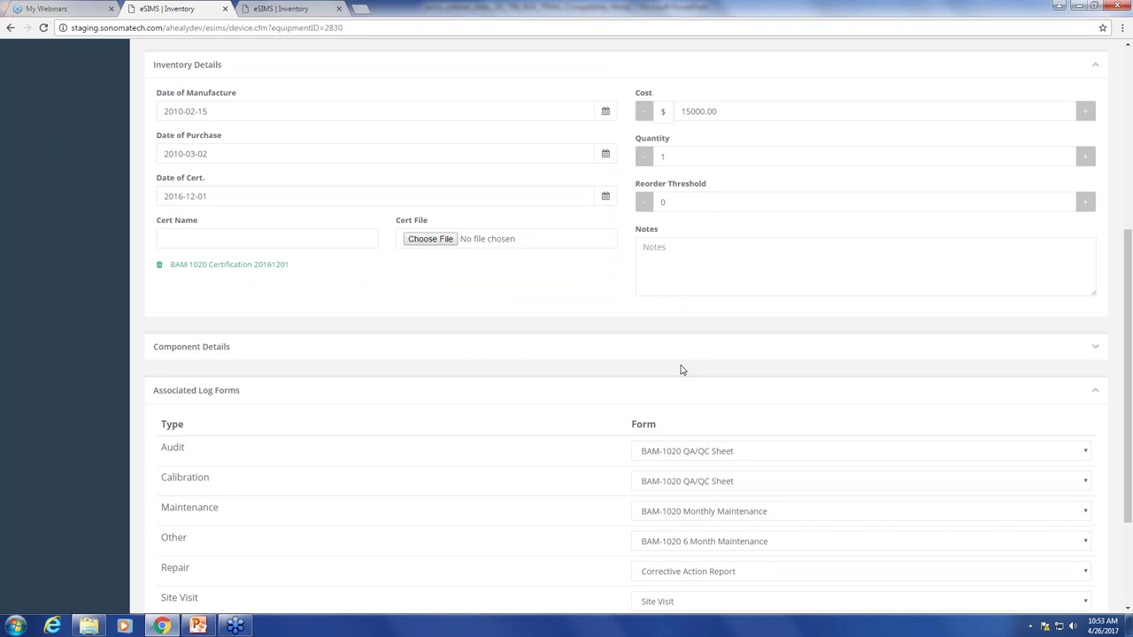
scroll(672, 354, down, 1)
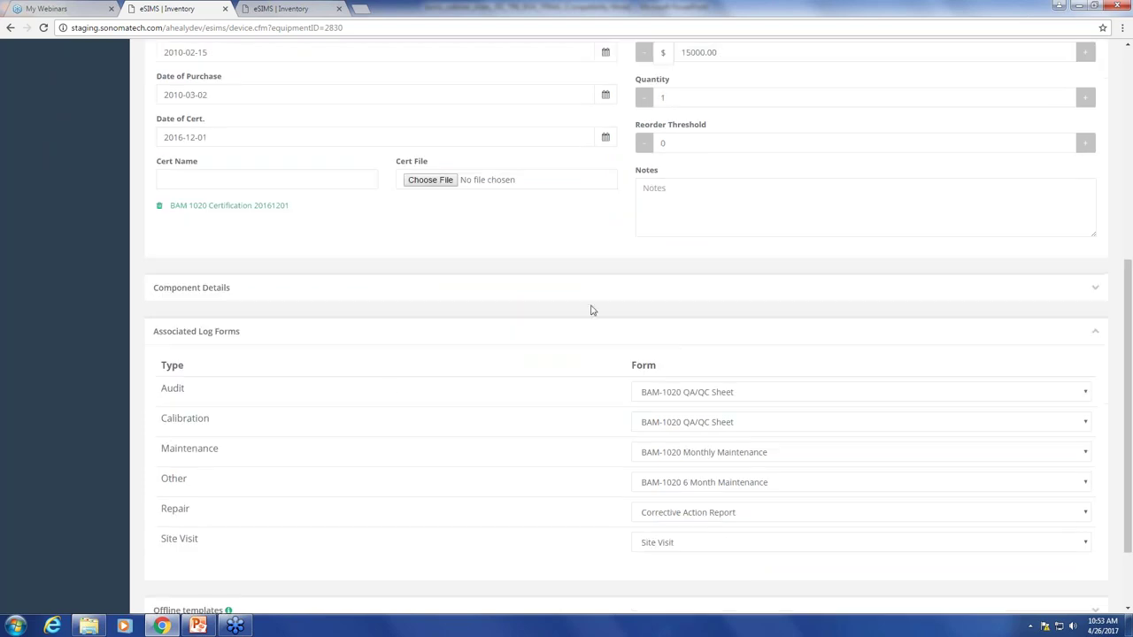
scroll(245, 286, down, 1)
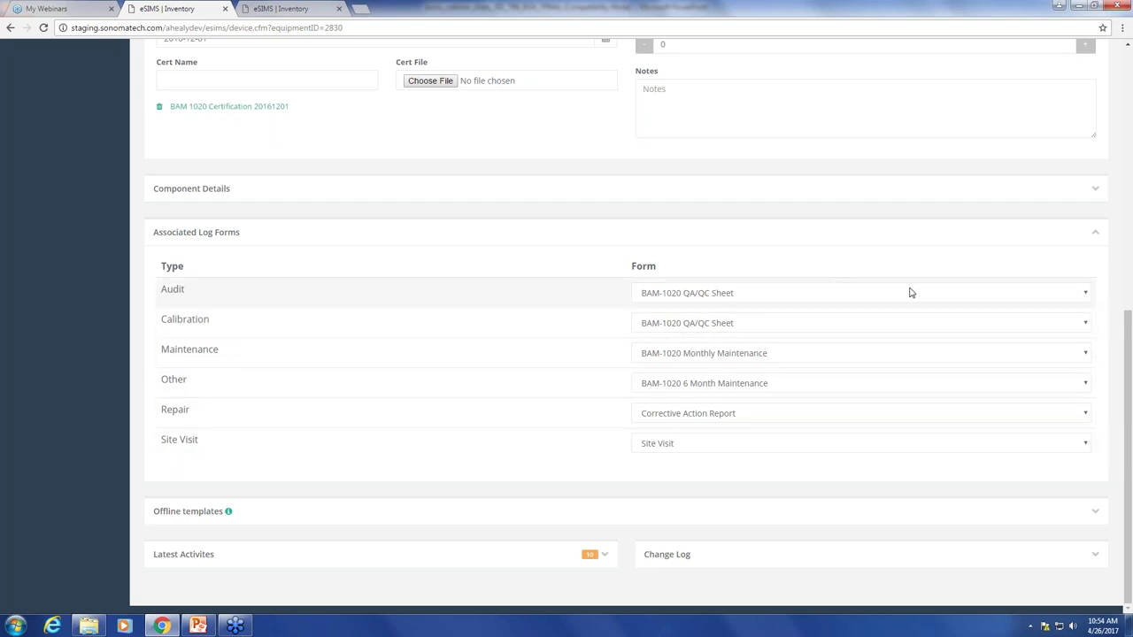
click(957, 296)
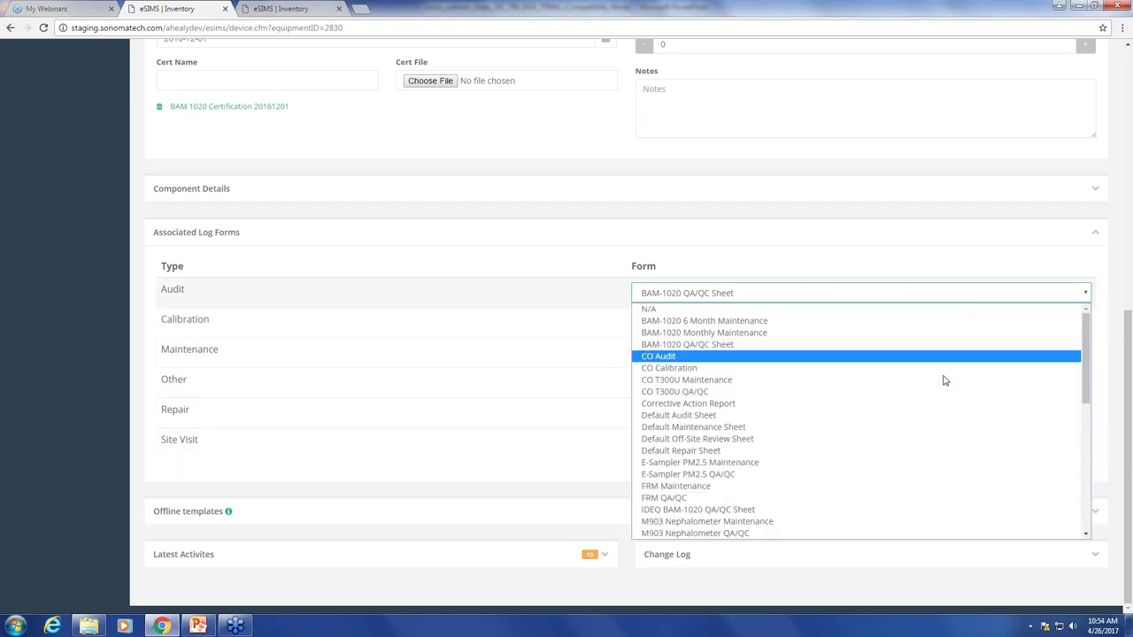
scroll(925, 451, down, 5)
scroll(905, 437, down, 3)
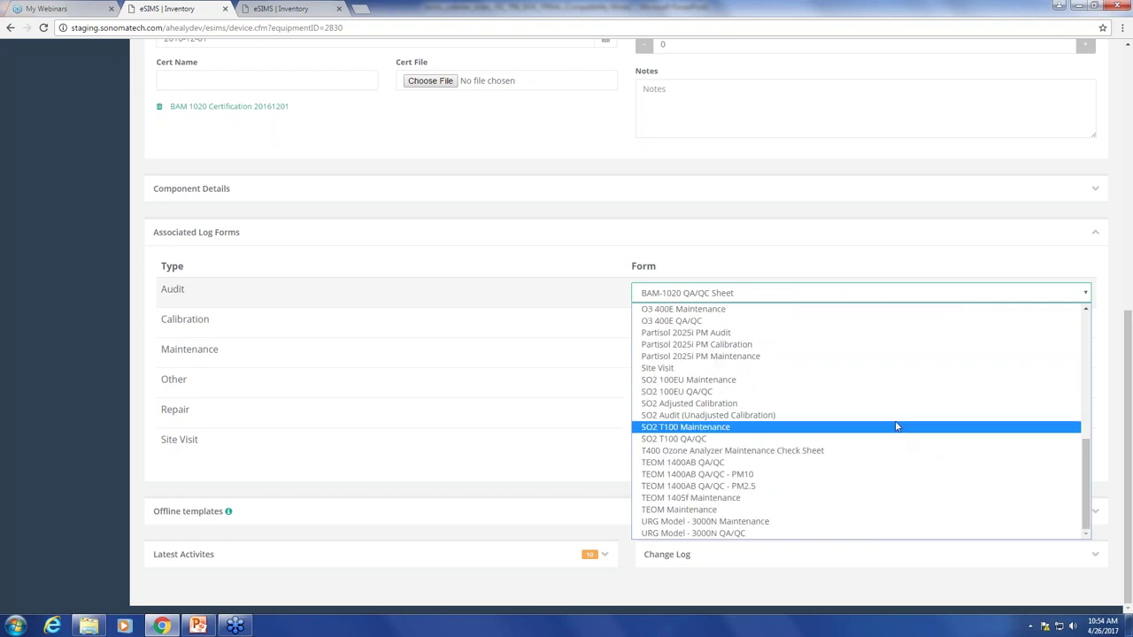
click(771, 246)
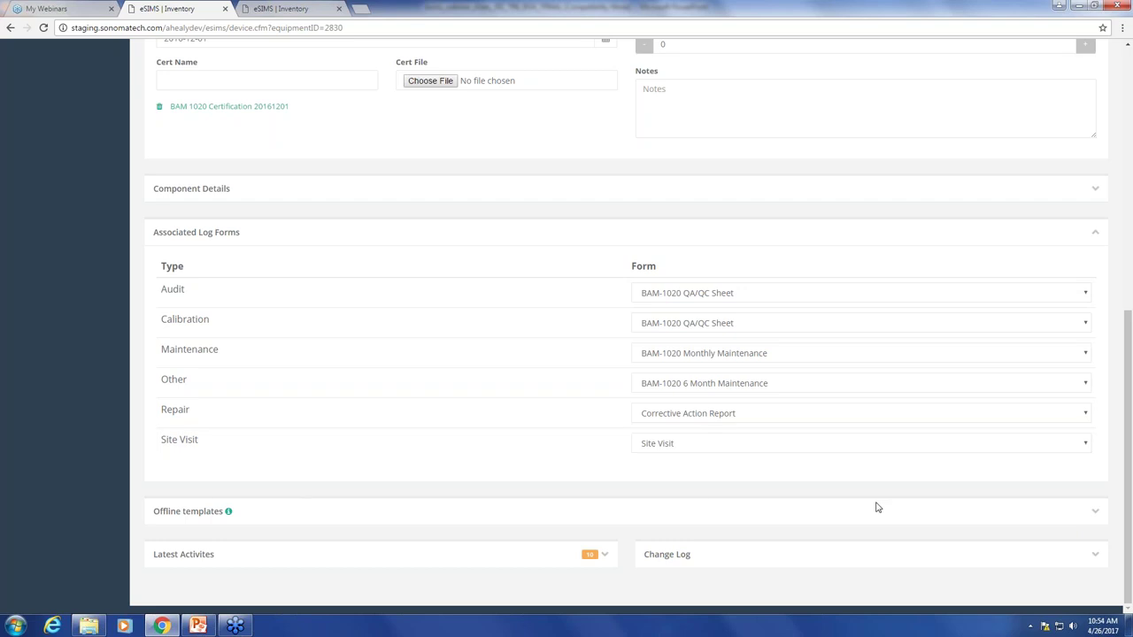
Expand the device's offline templates, look through the template list and return to the dashboard.
click(1095, 511)
scroll(551, 493, down, 2)
scroll(543, 486, down, 3)
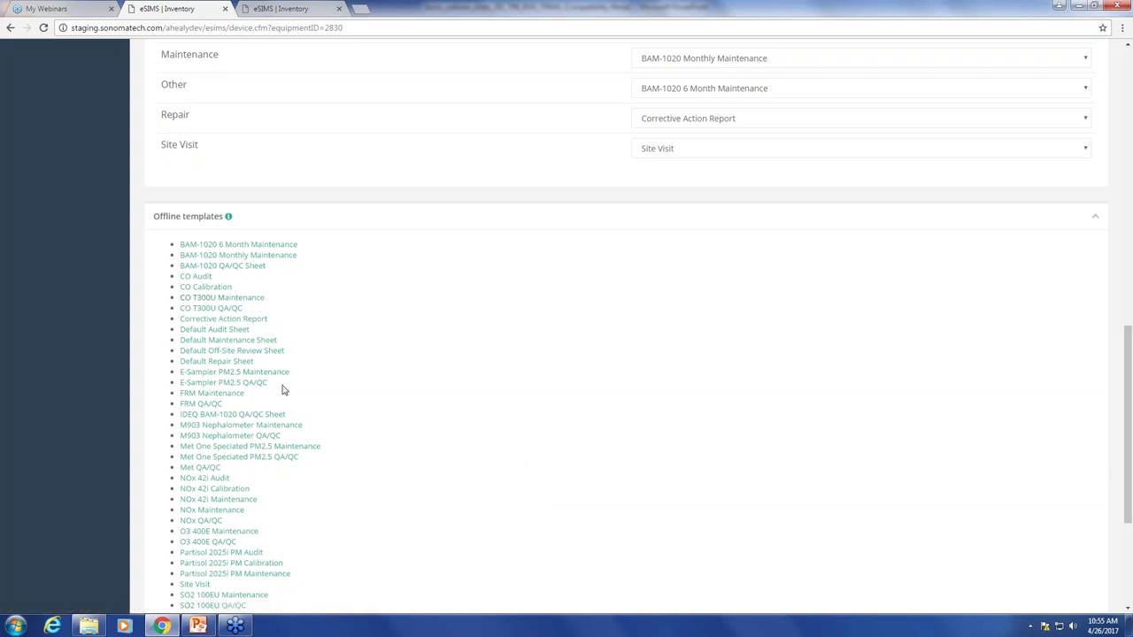
scroll(304, 340, down, 1)
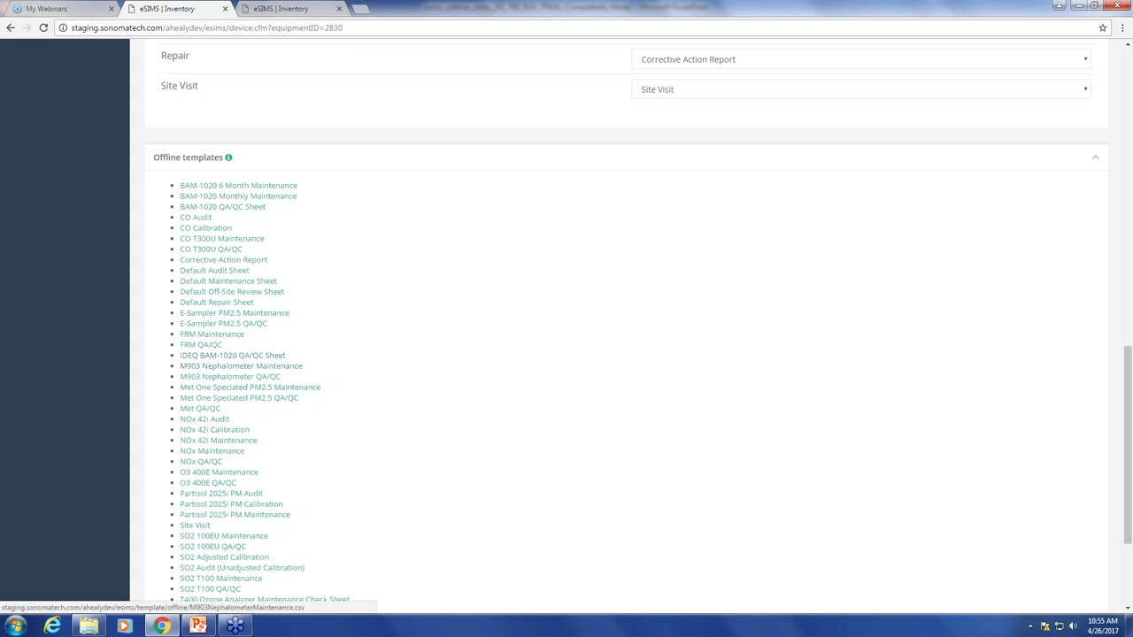
scroll(138, 391, up, 15)
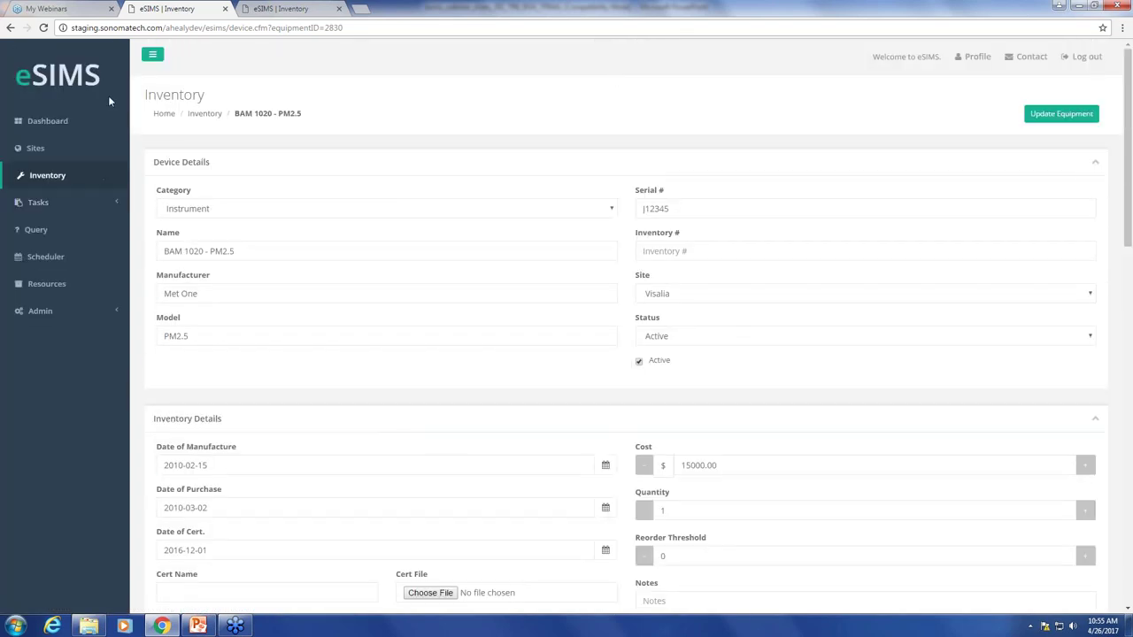
click(81, 85)
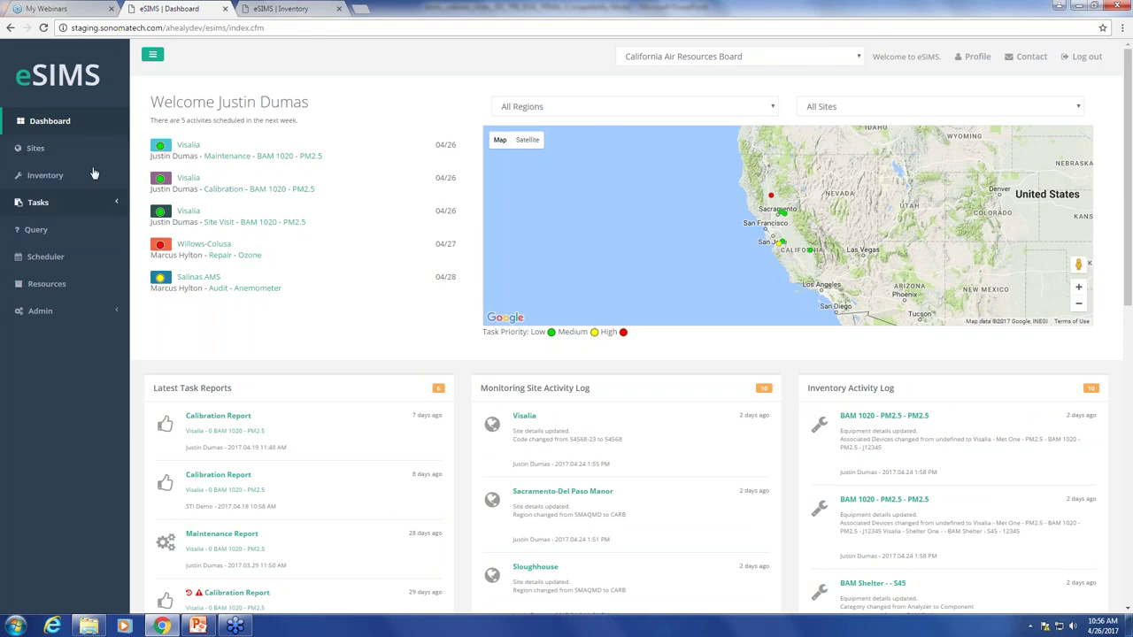
Close the extra Inventory browser tab and open a new Calibration task report.
click(338, 8)
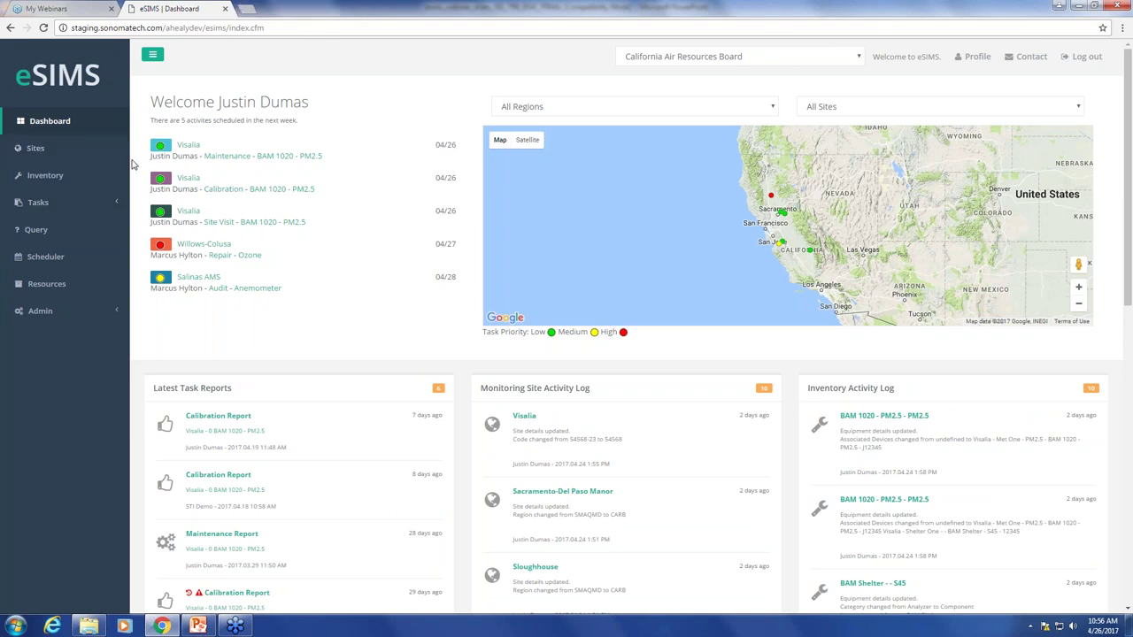
click(54, 204)
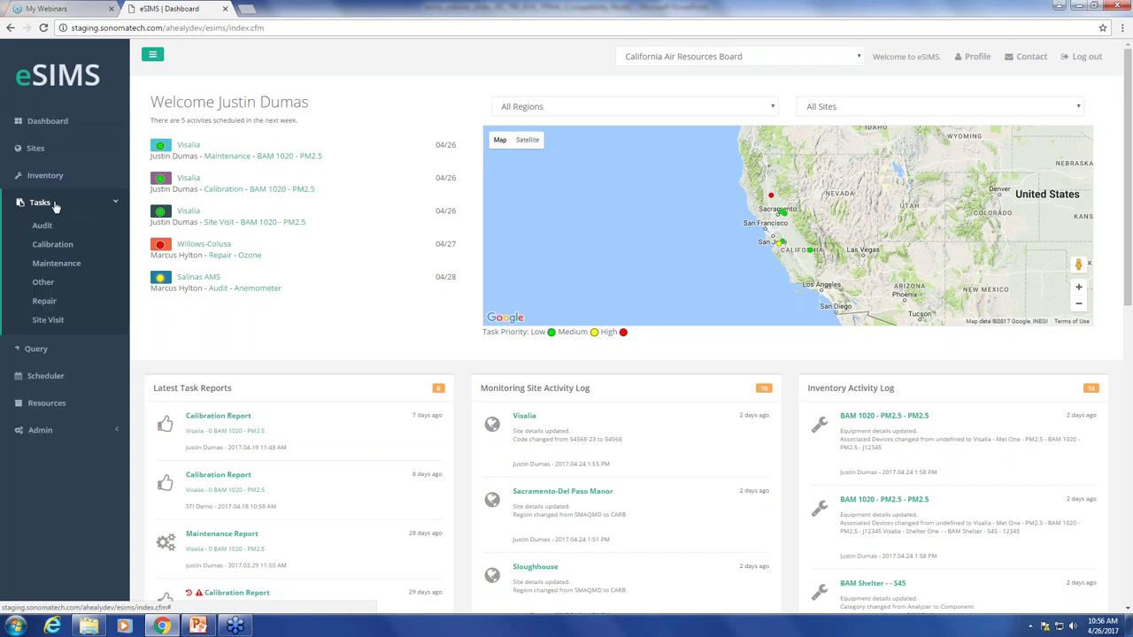
click(55, 246)
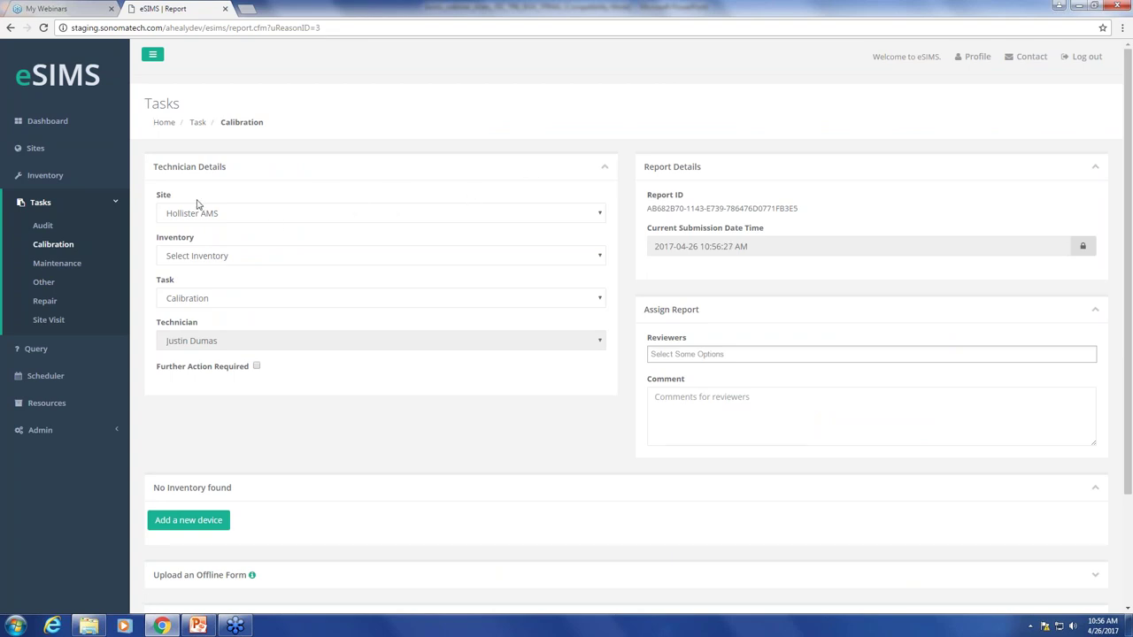
Set the calibration report's site to Visalia and its inventory to the Met One - BAM 1020 - PM2.5 device.
click(559, 215)
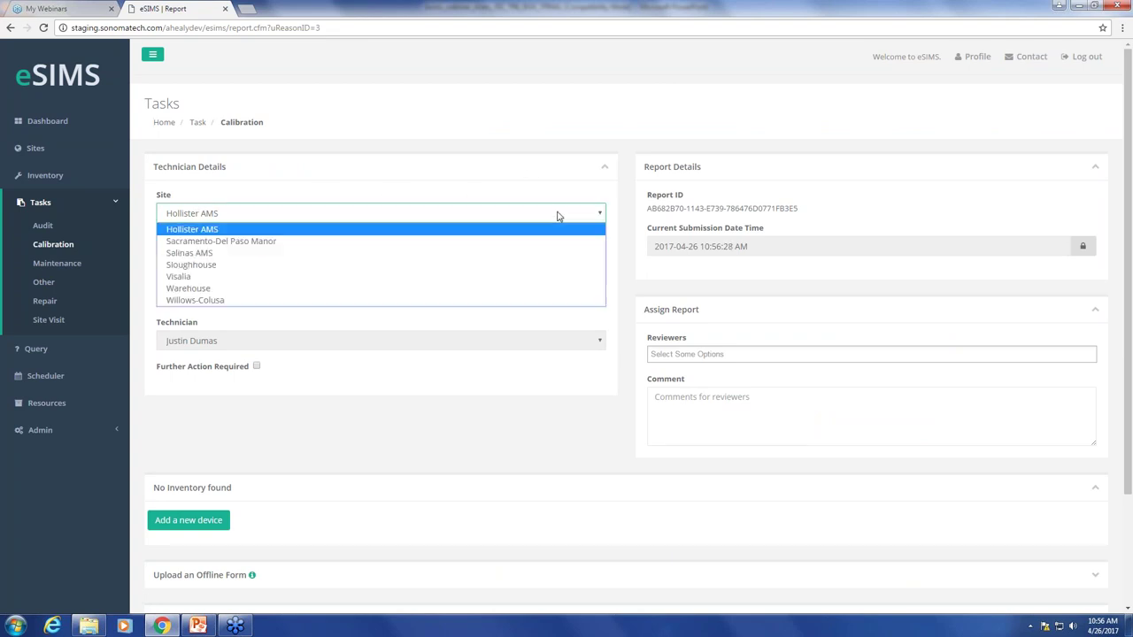
click(486, 276)
click(292, 258)
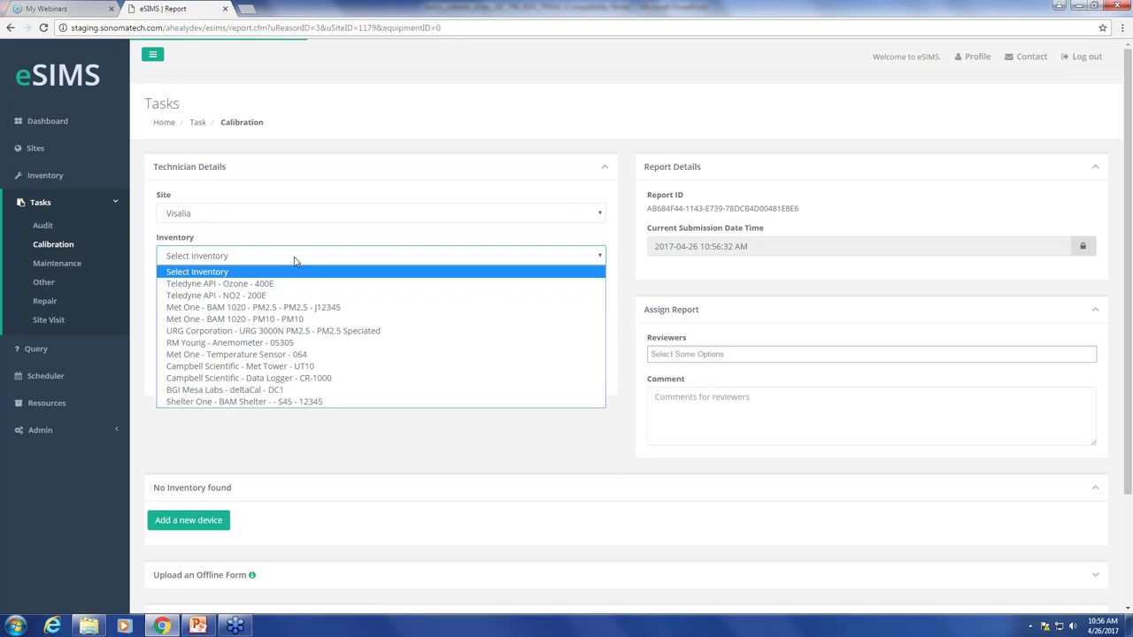
click(319, 307)
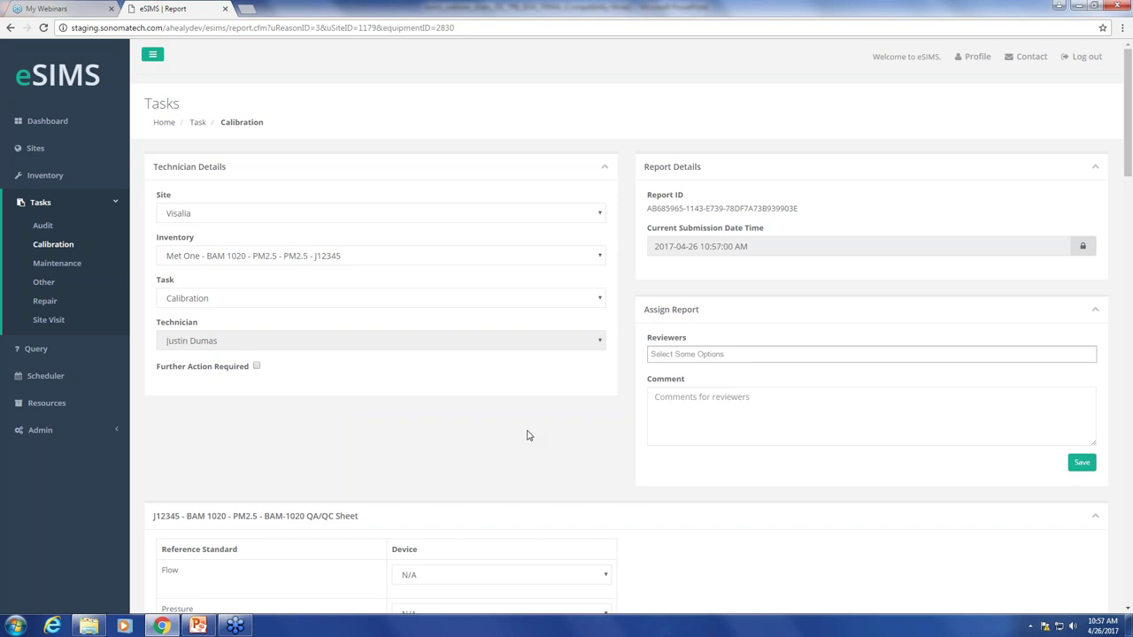
Assign BGI Mesa Labs - deltaCal - DC1 as the reference standard for flow, pressure and temperature in the QA/QC sheet.
scroll(531, 434, down, 3)
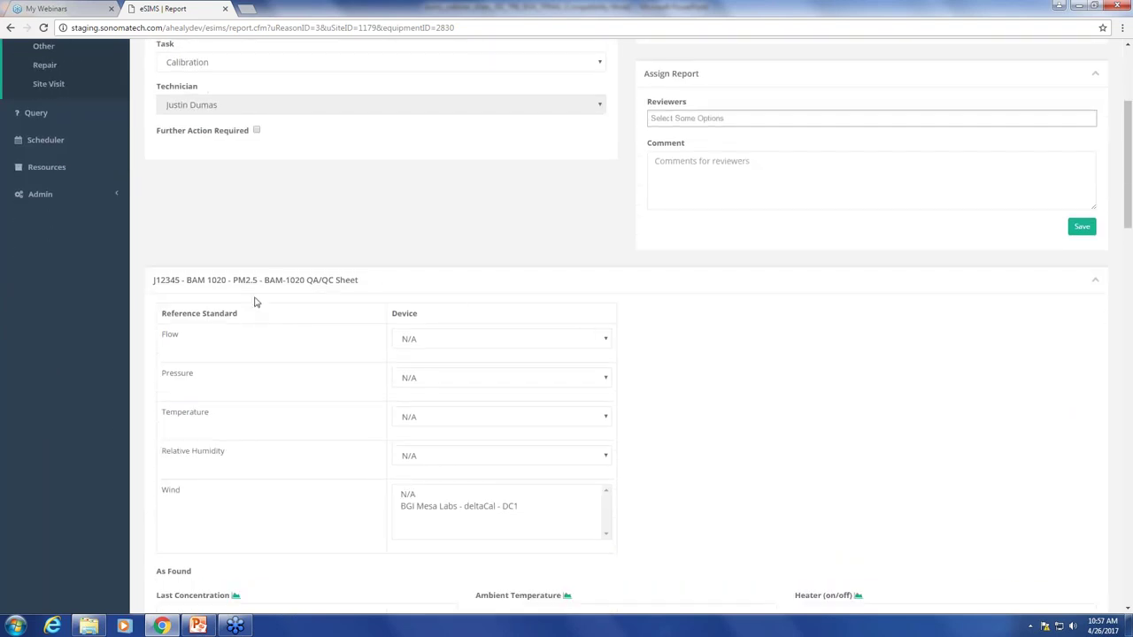
scroll(442, 270, down, 1)
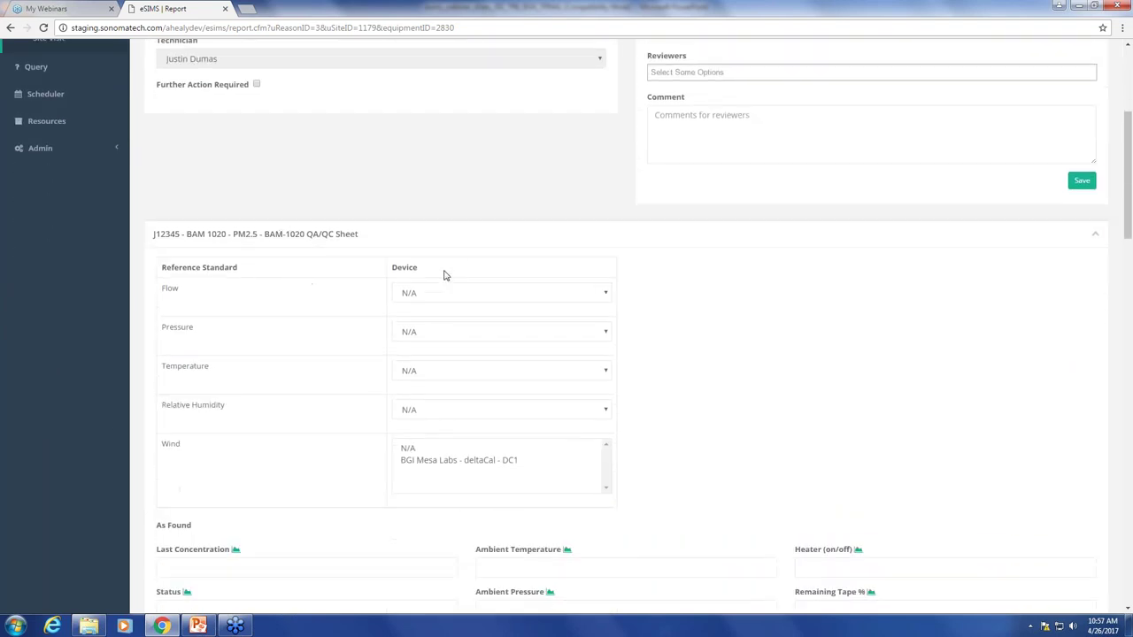
scroll(549, 300, down, 1)
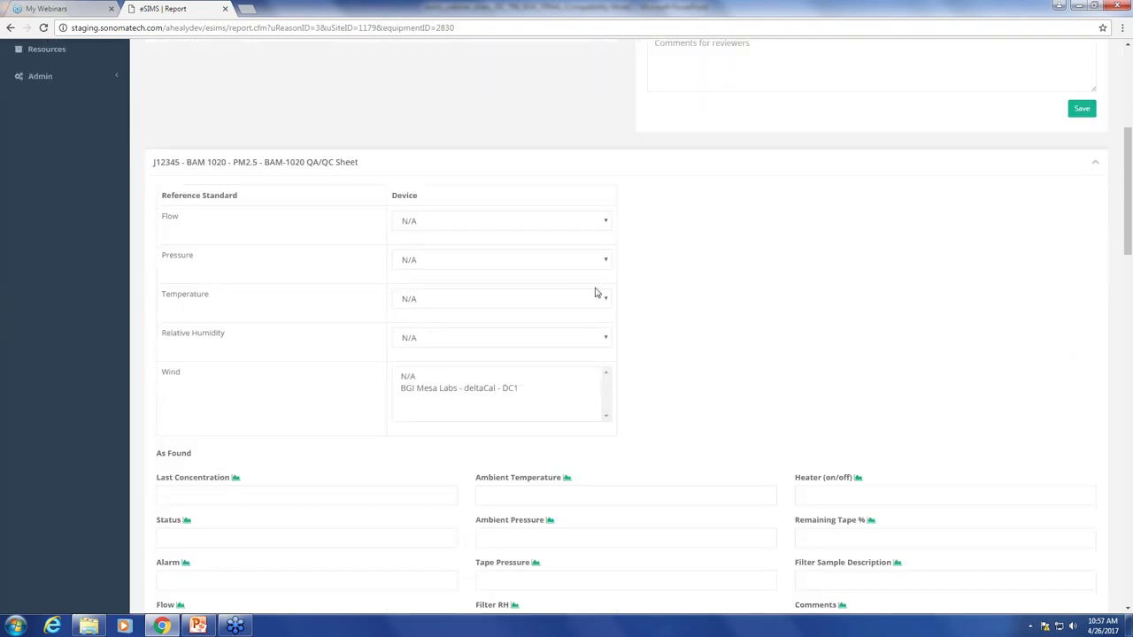
click(470, 229)
click(513, 258)
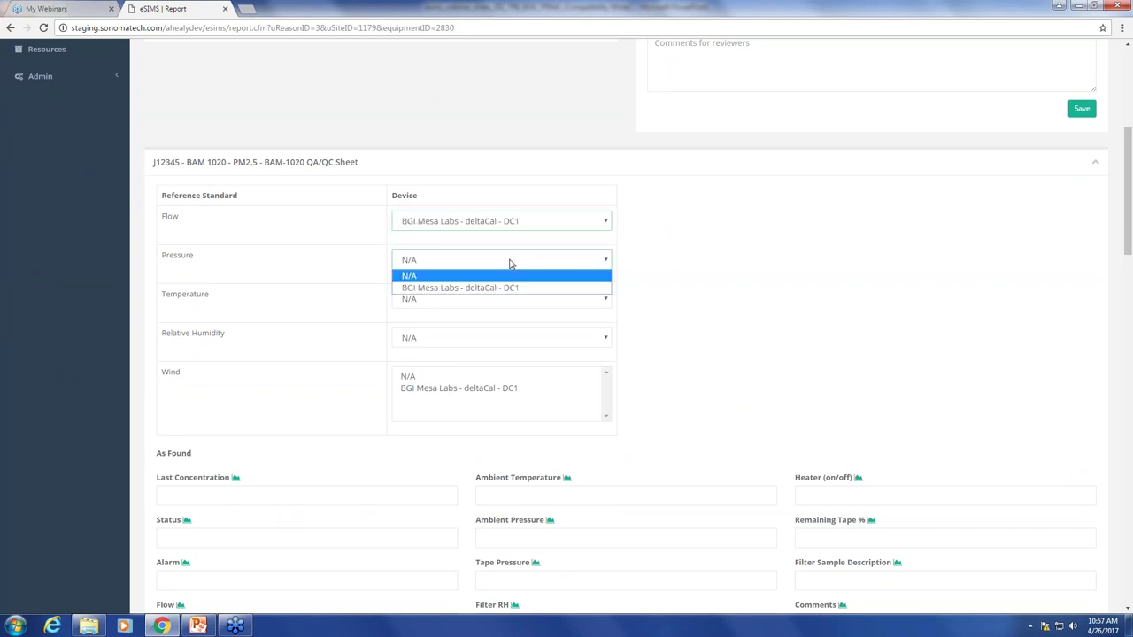
click(510, 288)
click(519, 304)
click(523, 327)
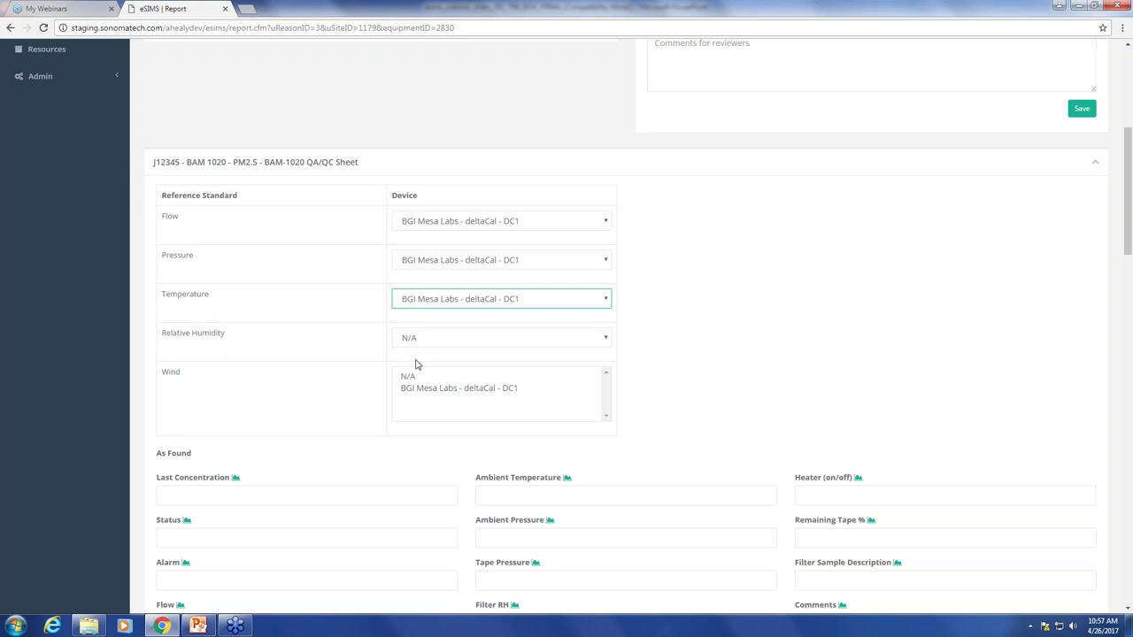
click(702, 369)
Examine the history of the As Found Flow value as a chart and a table, and close it.
scroll(713, 352, down, 2)
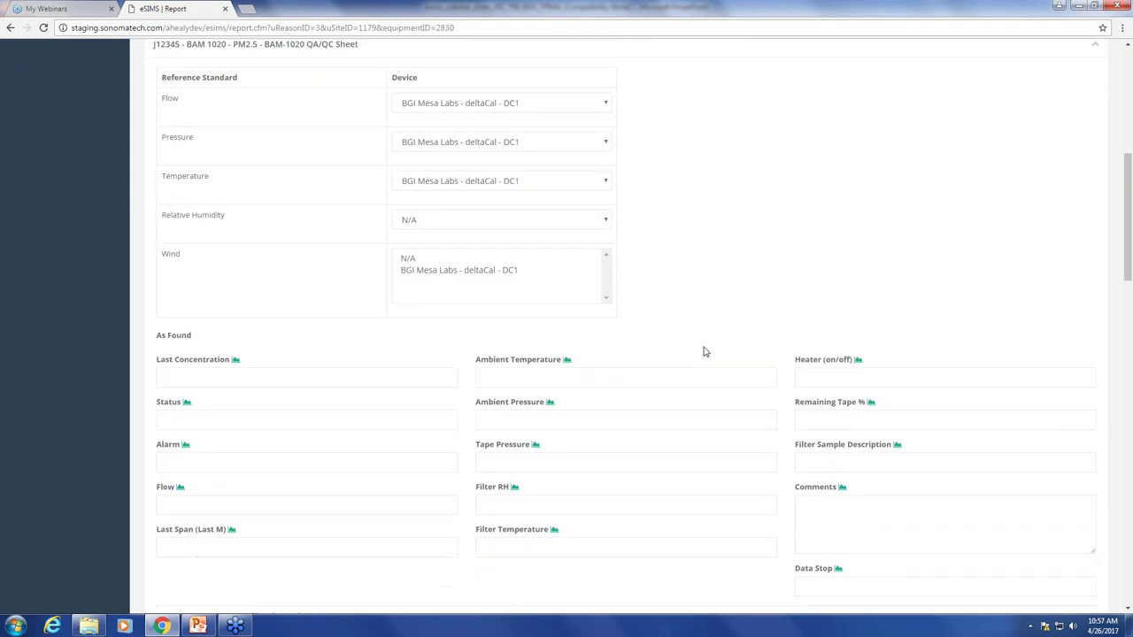
scroll(703, 352, down, 1)
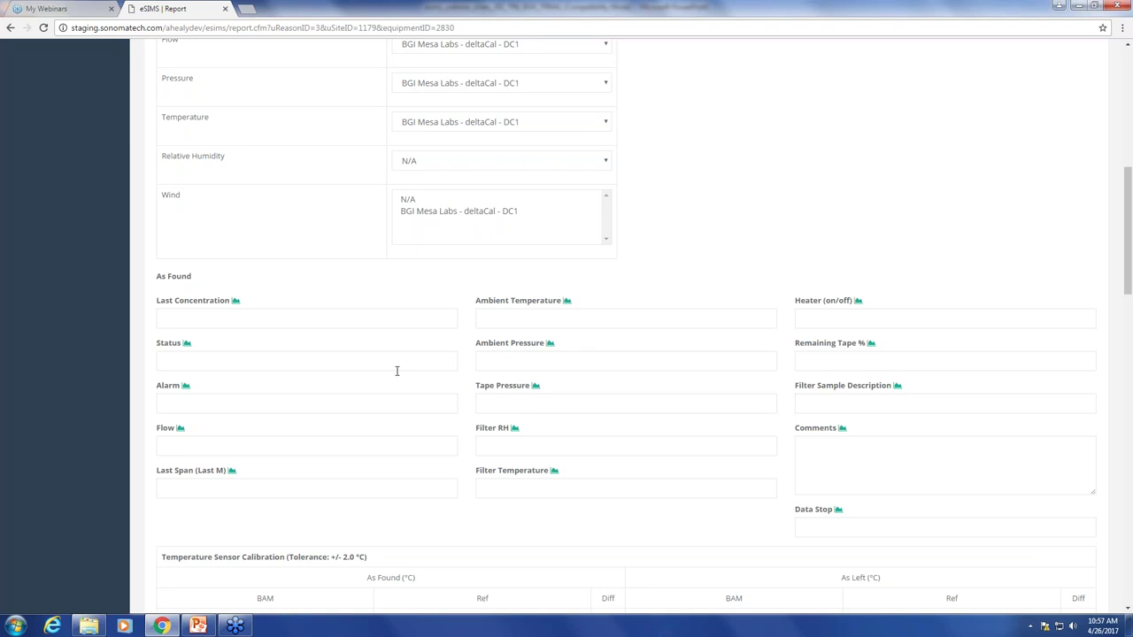
click(179, 431)
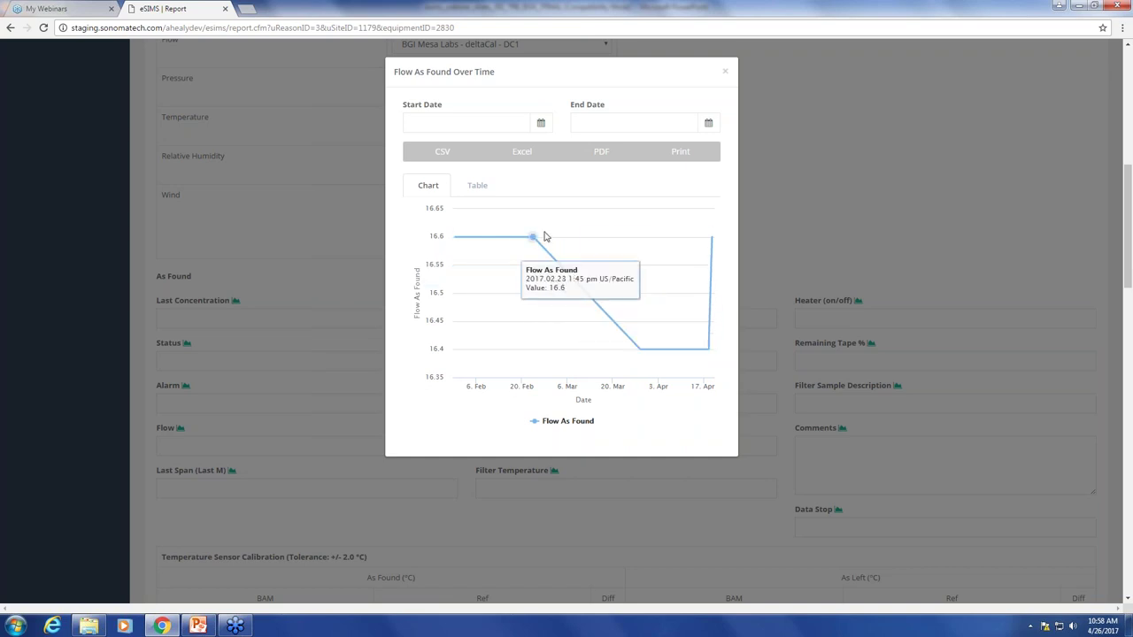
click(479, 185)
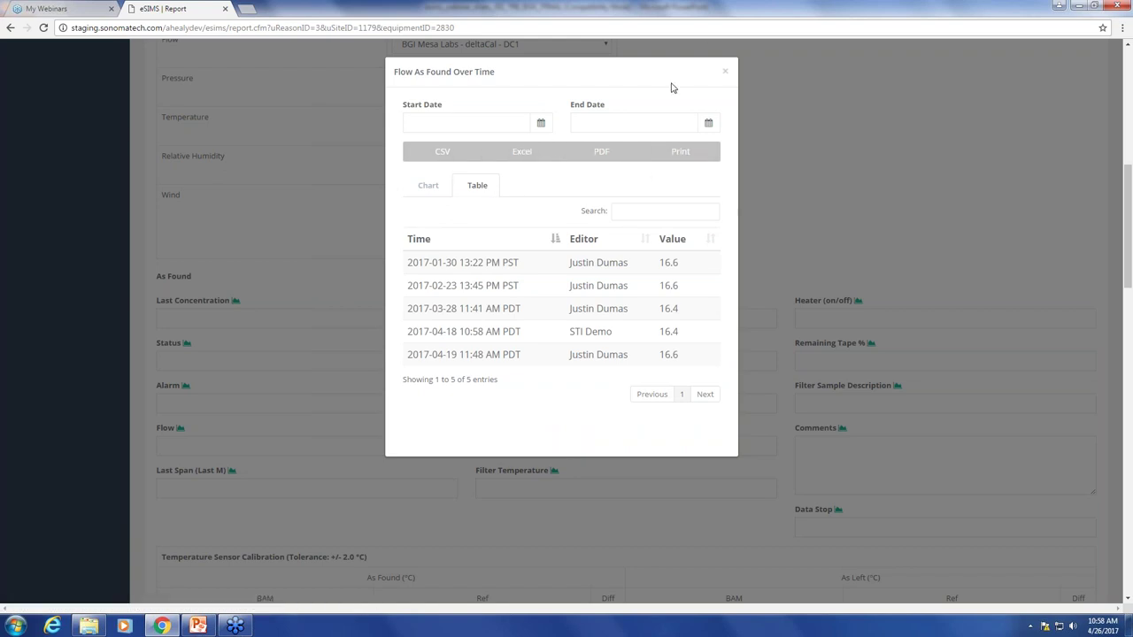
click(725, 71)
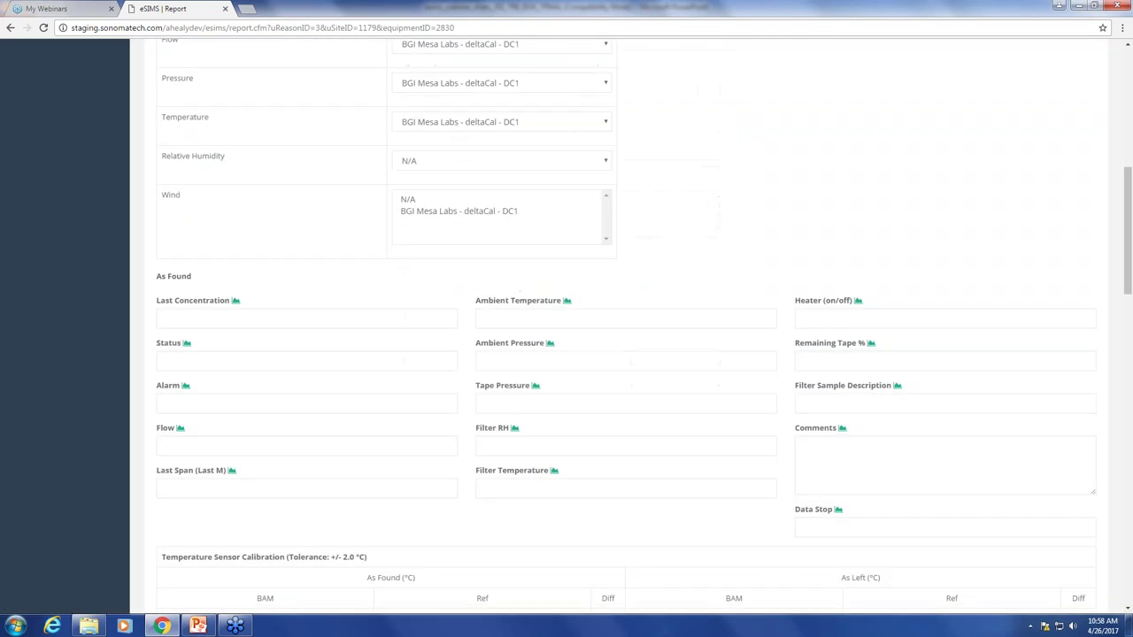
Look through the QA/QC sheet's calibration, flow verification, leak check, clock check, miscellaneous and As Left sections.
scroll(769, 345, down, 3)
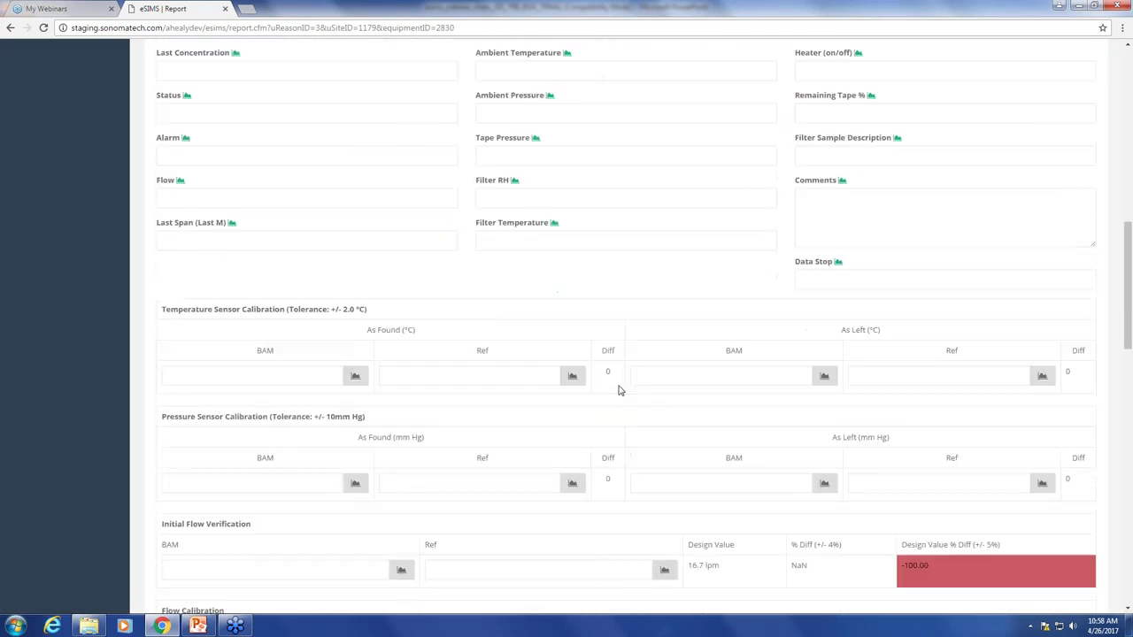
scroll(671, 389, down, 1)
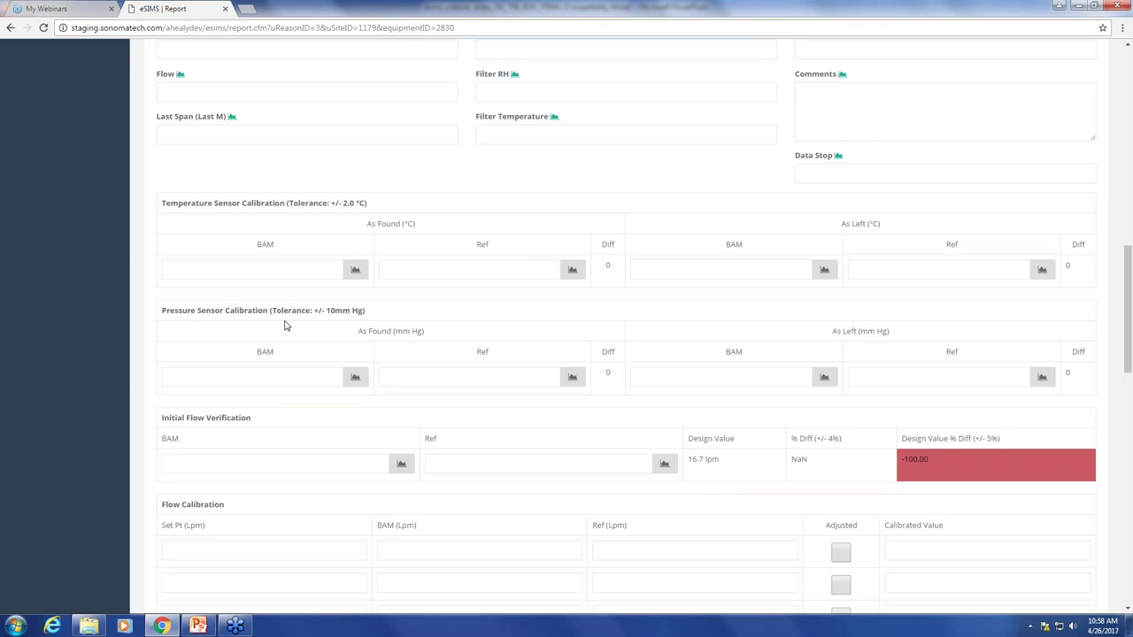
scroll(306, 349, down, 2)
scroll(306, 348, down, 2)
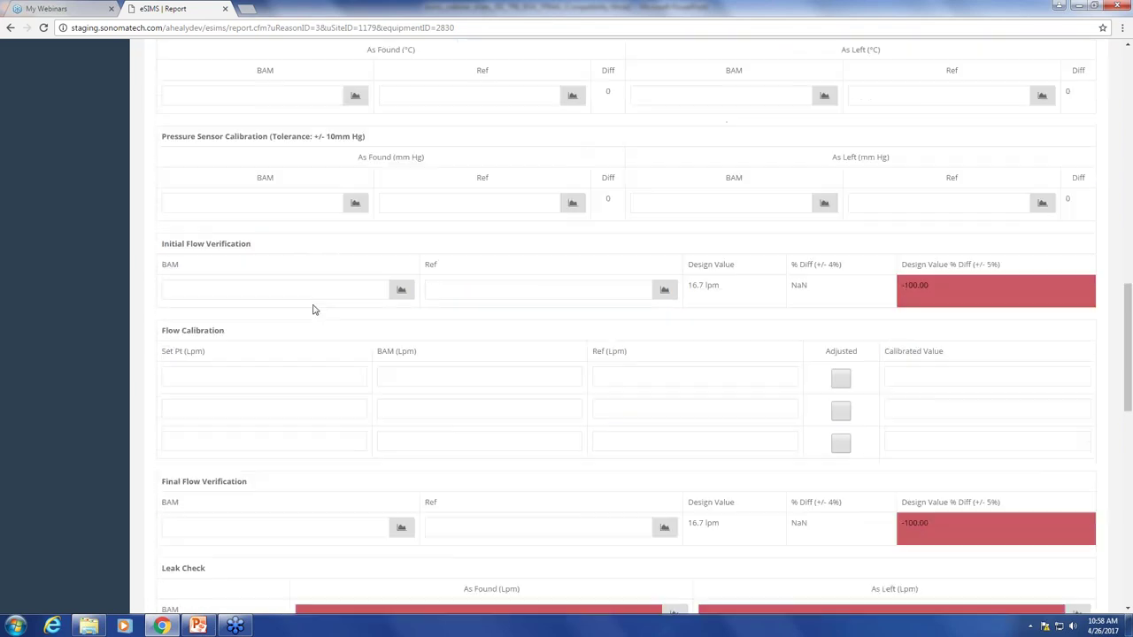
scroll(248, 367, down, 1)
scroll(276, 386, down, 2)
scroll(652, 414, down, 1)
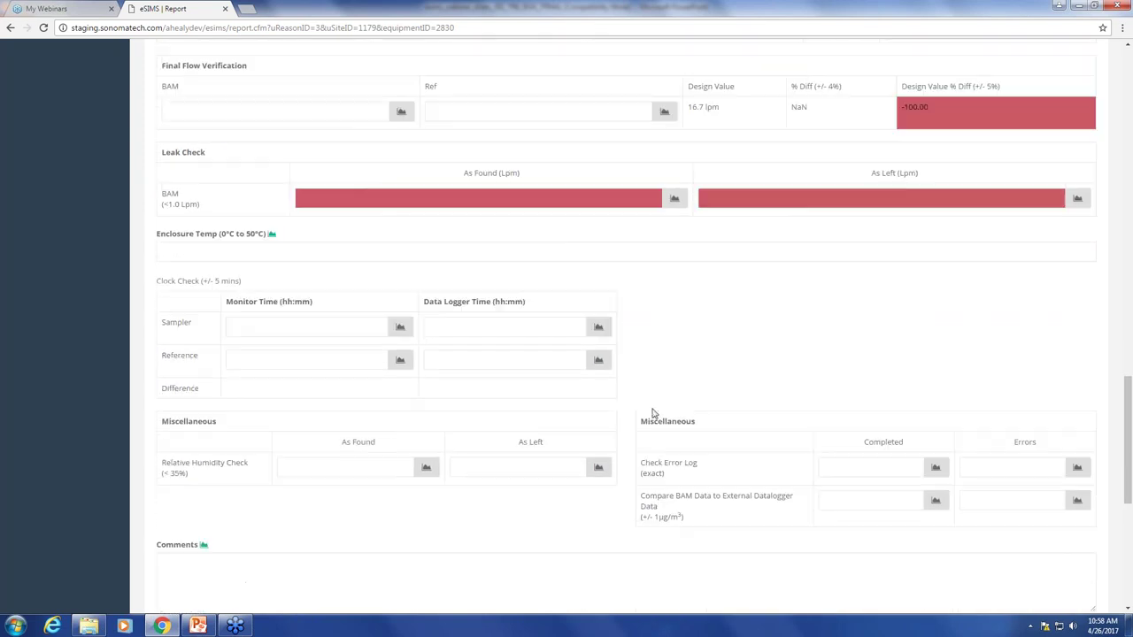
scroll(601, 469, down, 1)
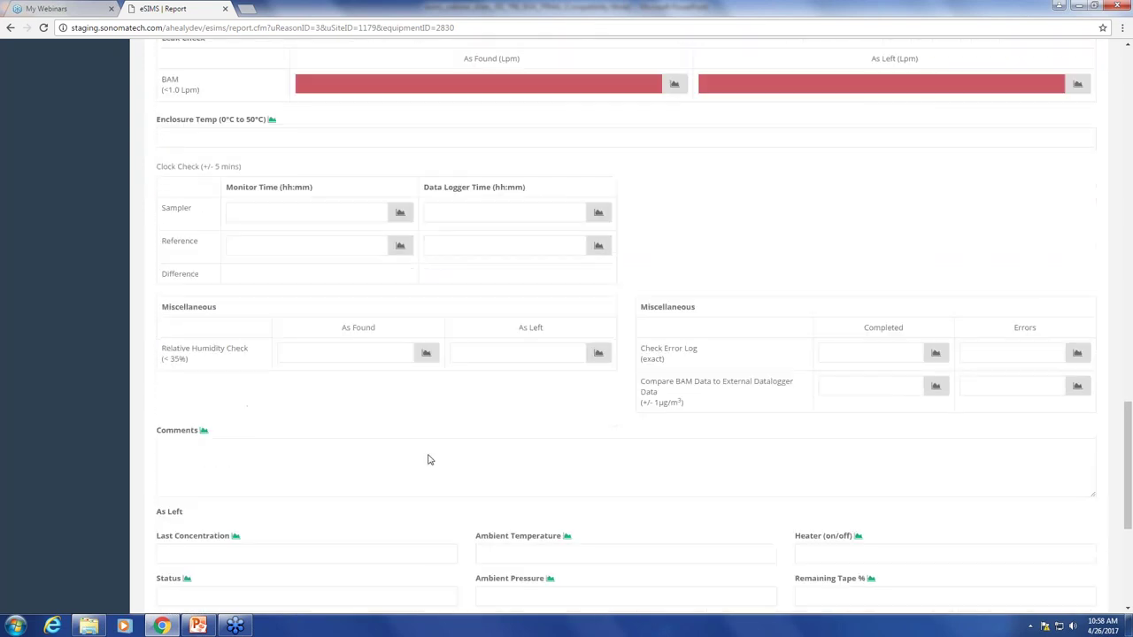
scroll(427, 459, down, 1)
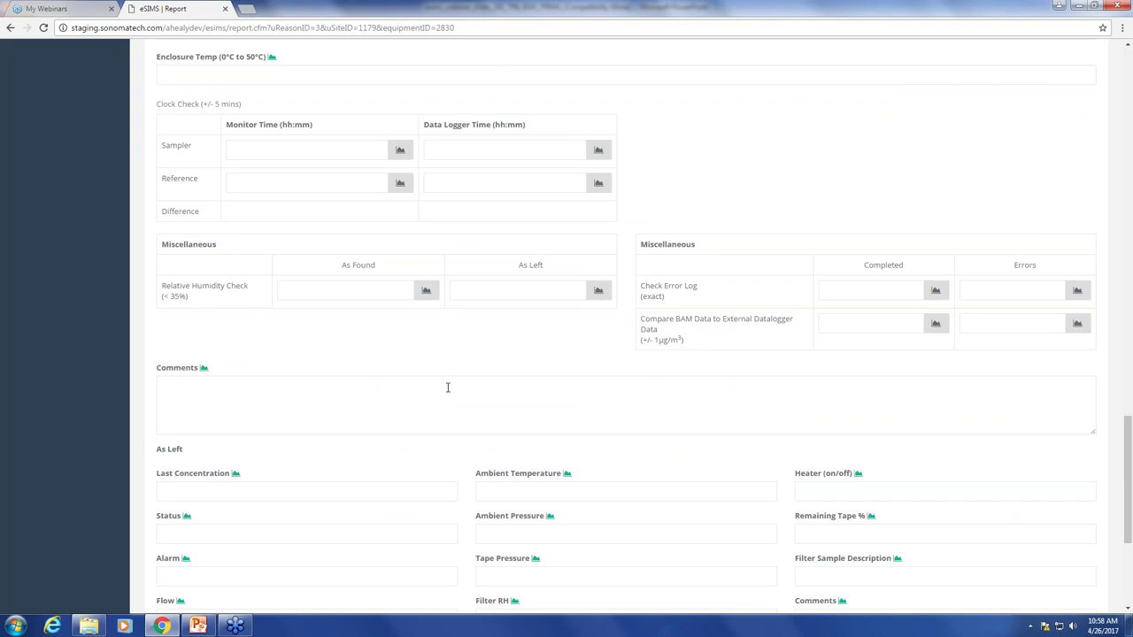
scroll(442, 357, down, 2)
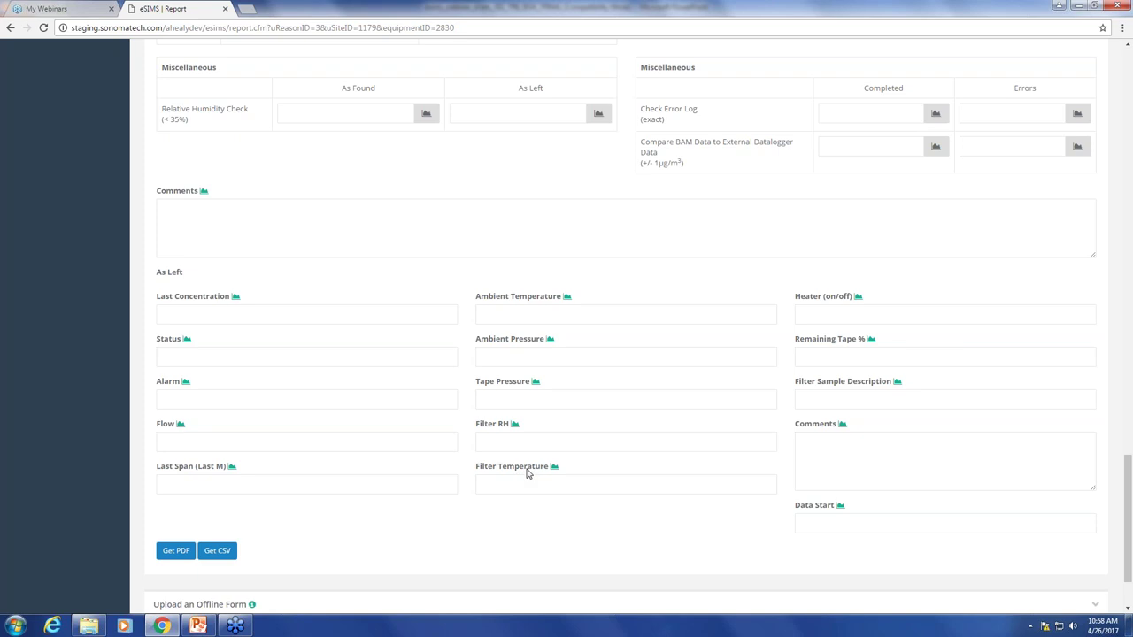
Expand the report's Attach files section to view the file upload option.
scroll(533, 488, down, 1)
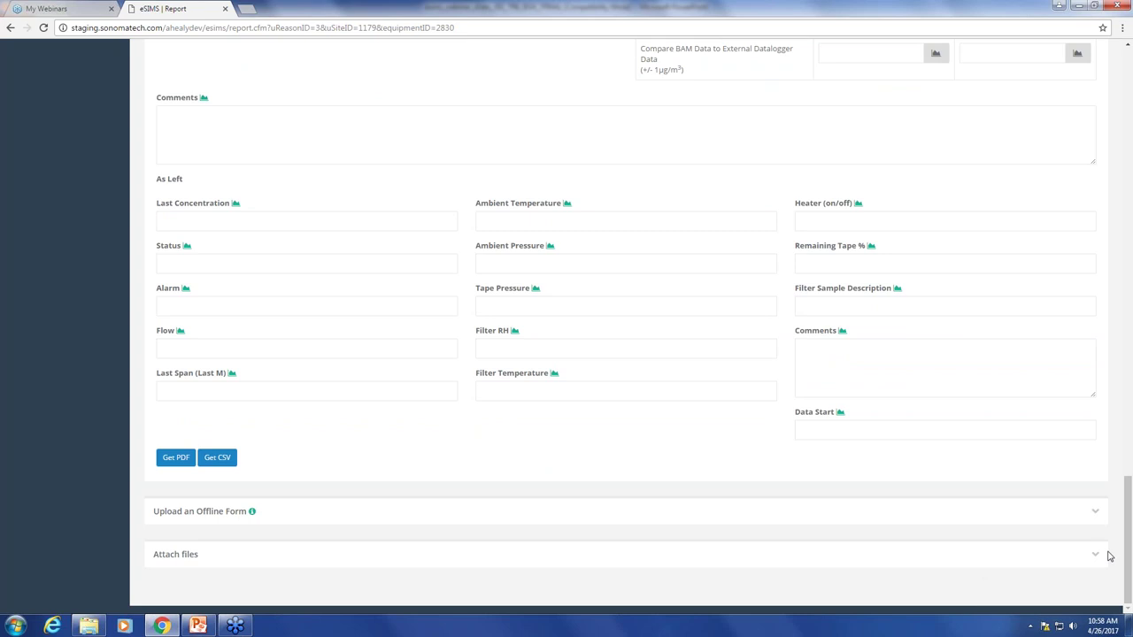
click(1096, 557)
scroll(225, 543, down, 1)
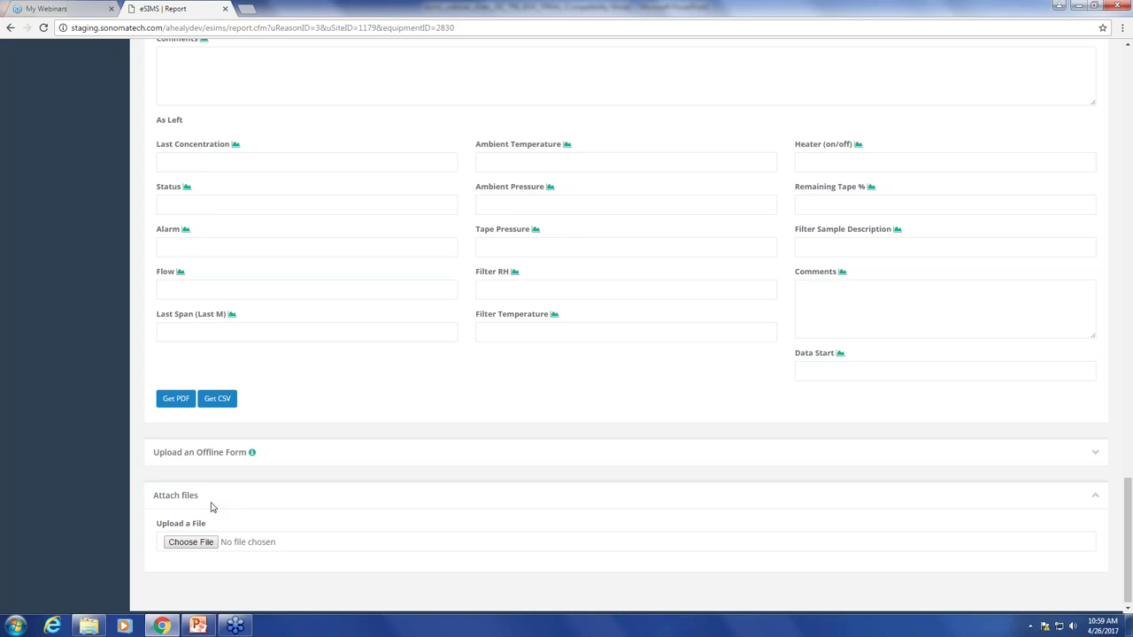
Enter 16.9 for BAM and 16.8 for Ref in the Initial Flow Verification.
scroll(351, 356, up, 5)
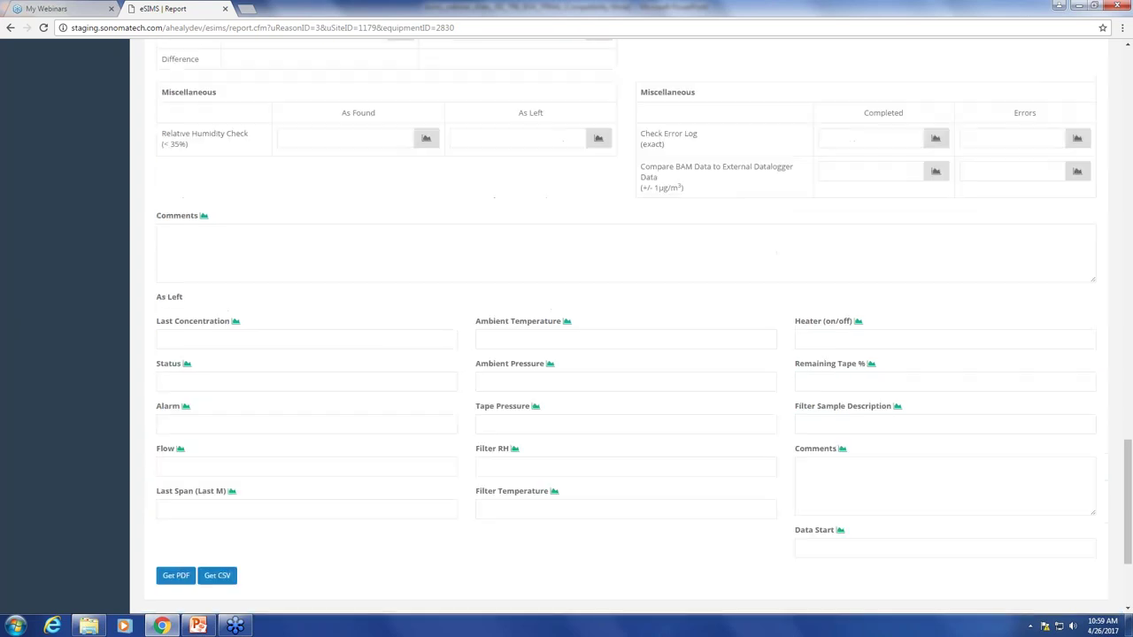
scroll(779, 252, up, 5)
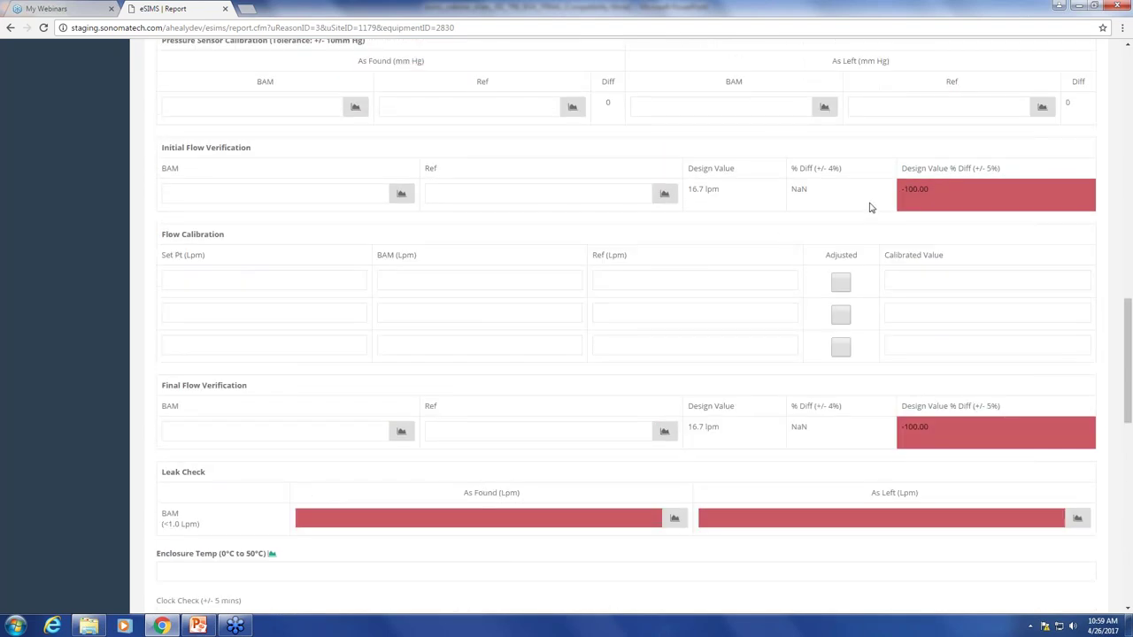
scroll(894, 230, up, 1)
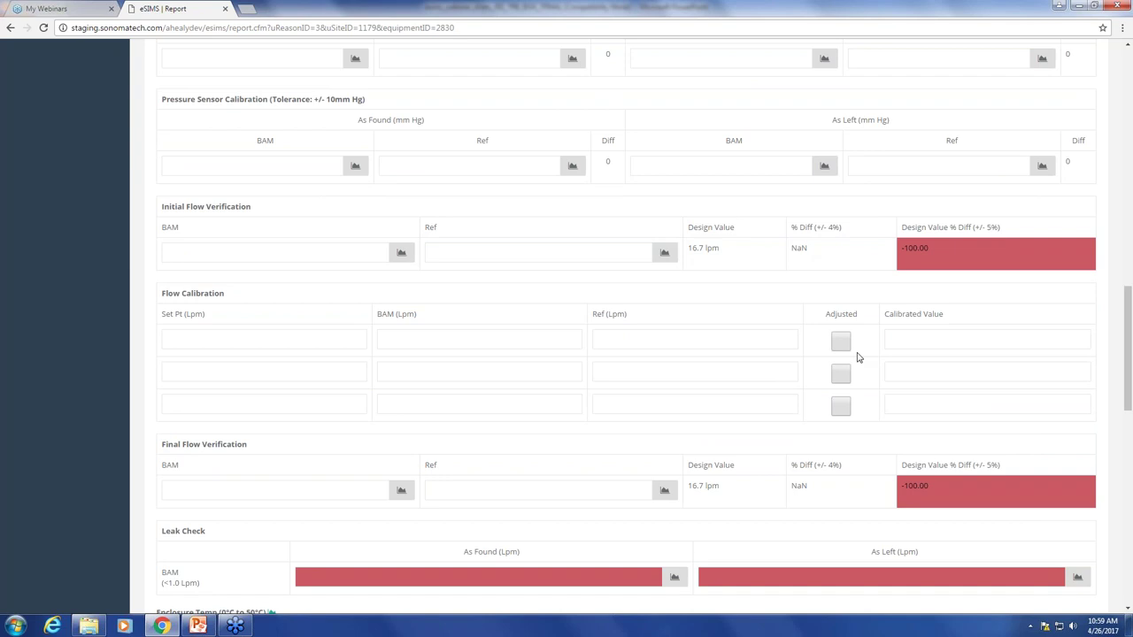
scroll(826, 387, down, 1)
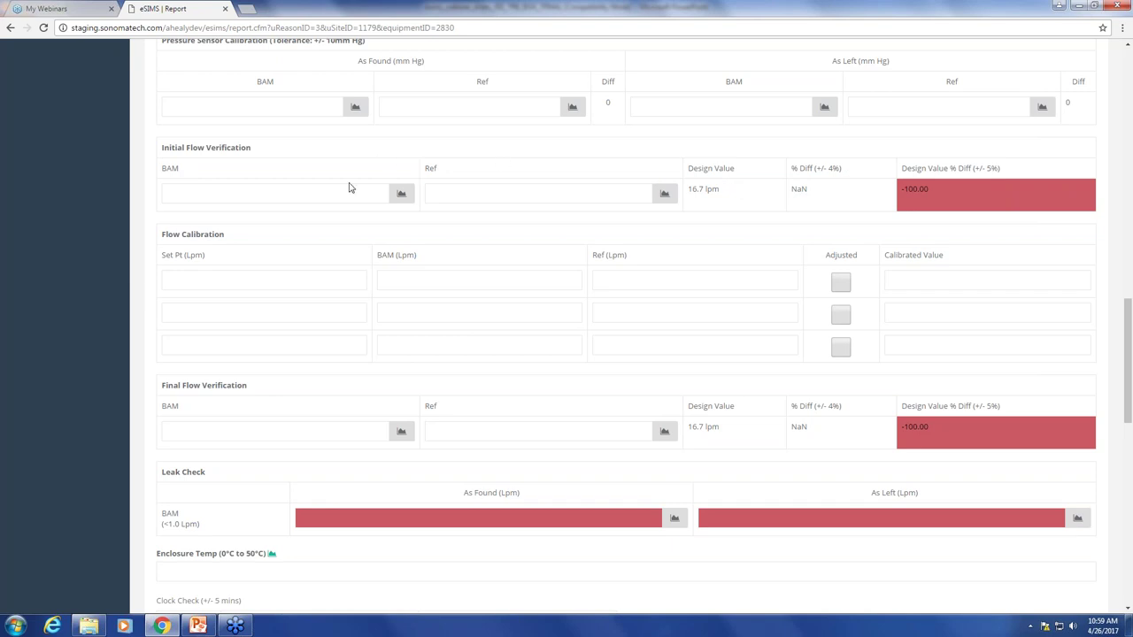
click(263, 191)
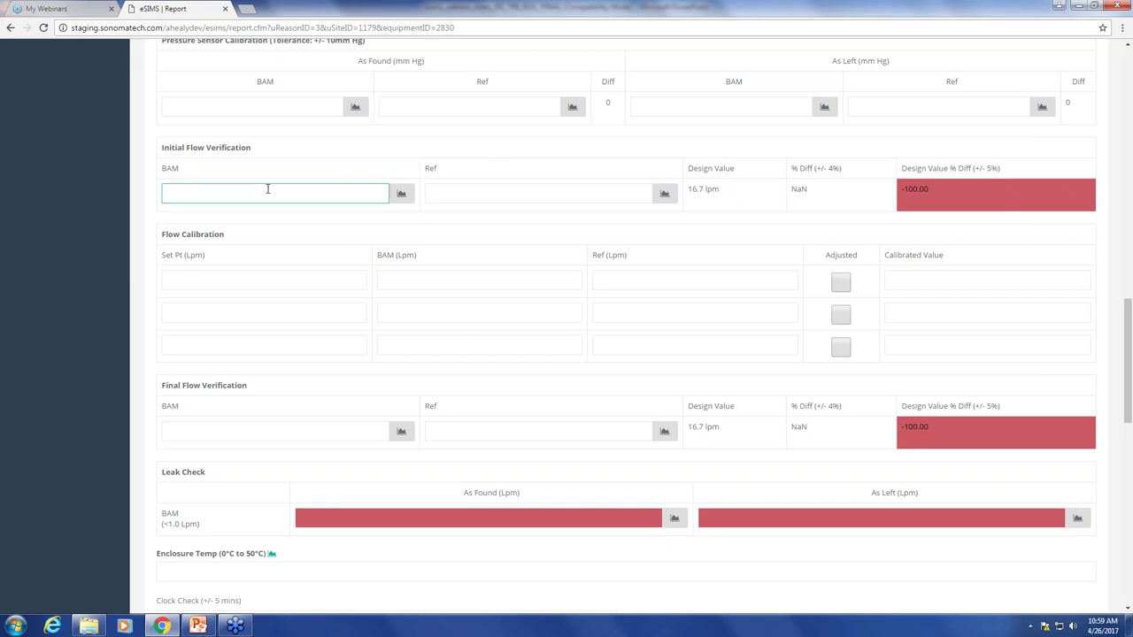
text(16.9)
click(475, 191)
text(16.8)
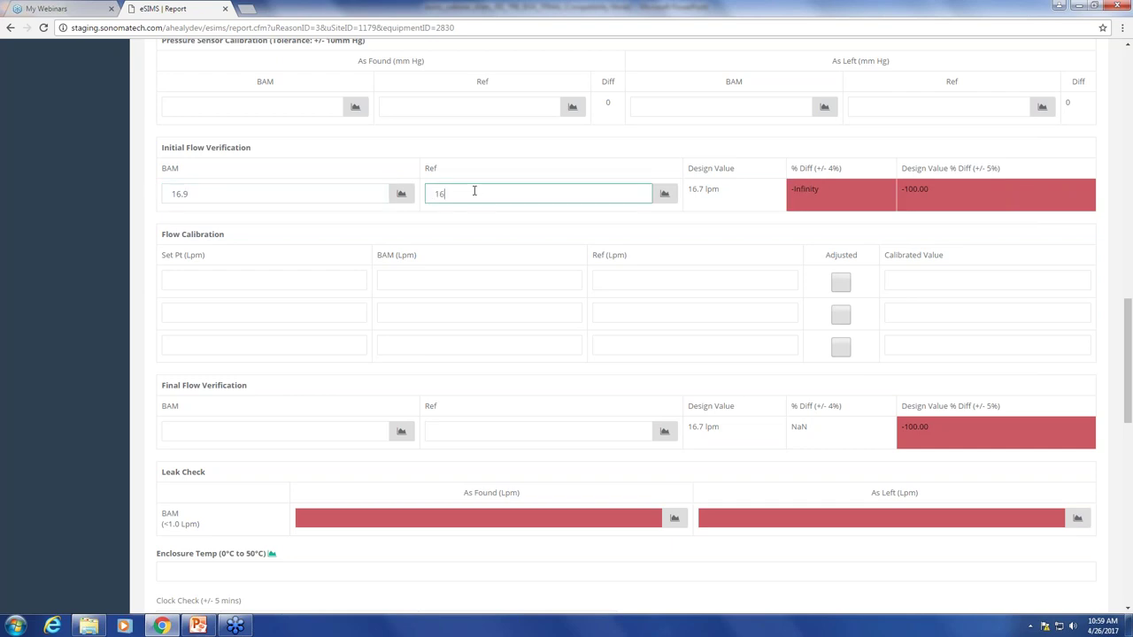
click(730, 222)
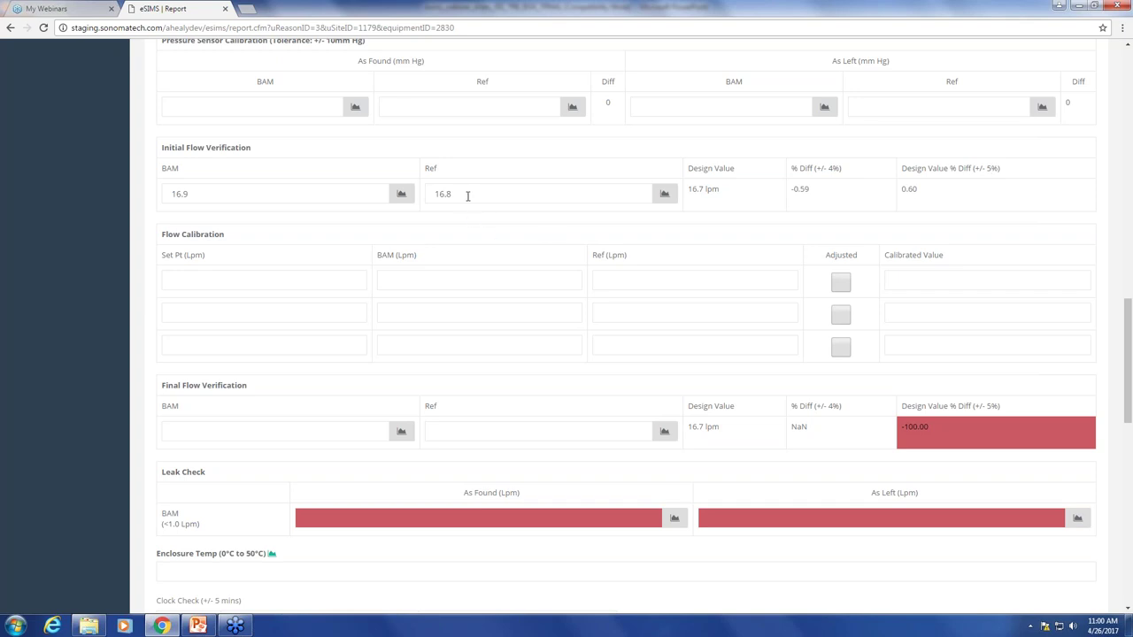
Change the Initial Flow Verification readings to 18.0 for Ref and 15.0 for BAM.
drag(461, 193, 432, 194)
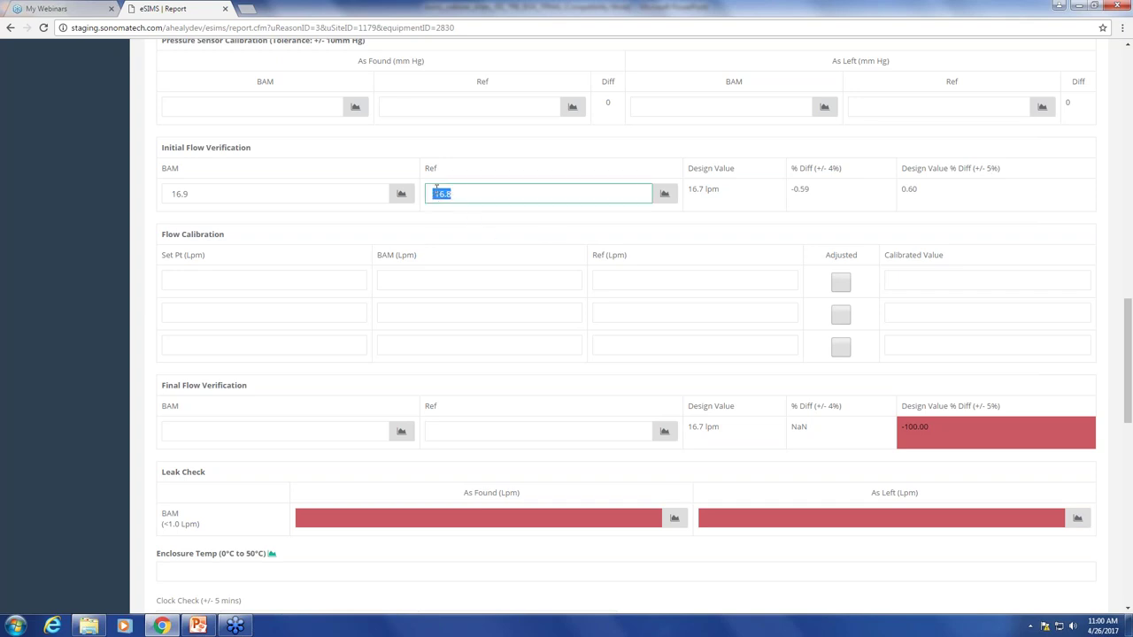
text(18.0)
drag(199, 194, 152, 197)
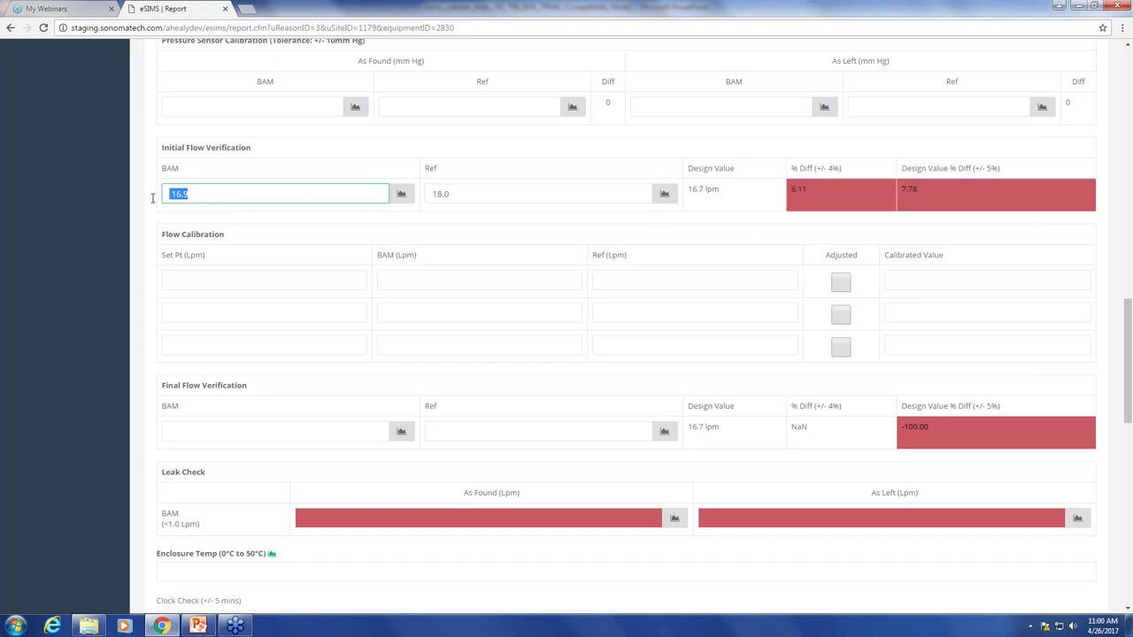
text(15.0)
click(284, 137)
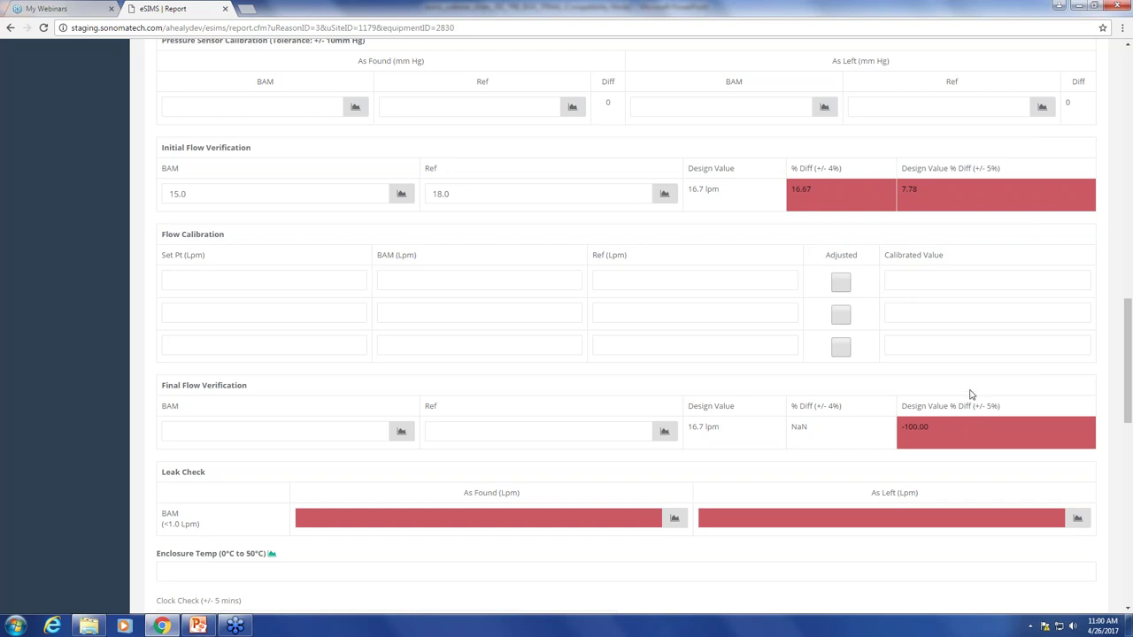
Clear the Ref and BAM readings in the Initial Flow Verification.
drag(496, 200, 427, 201)
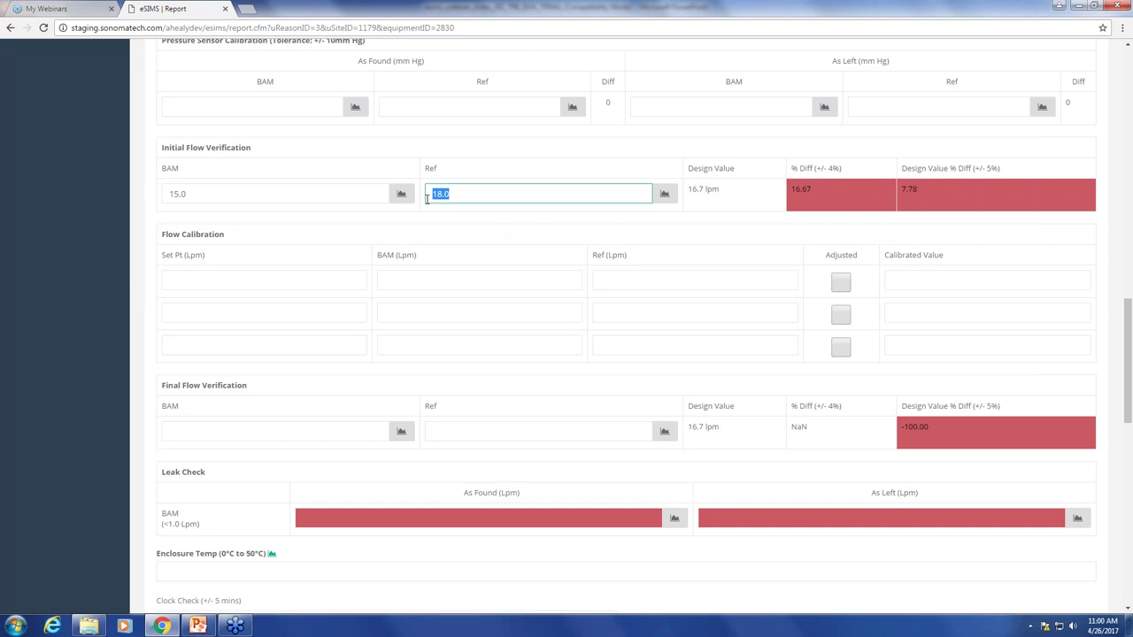
key(BackSpace)
drag(190, 194, 155, 200)
key(BackSpace)
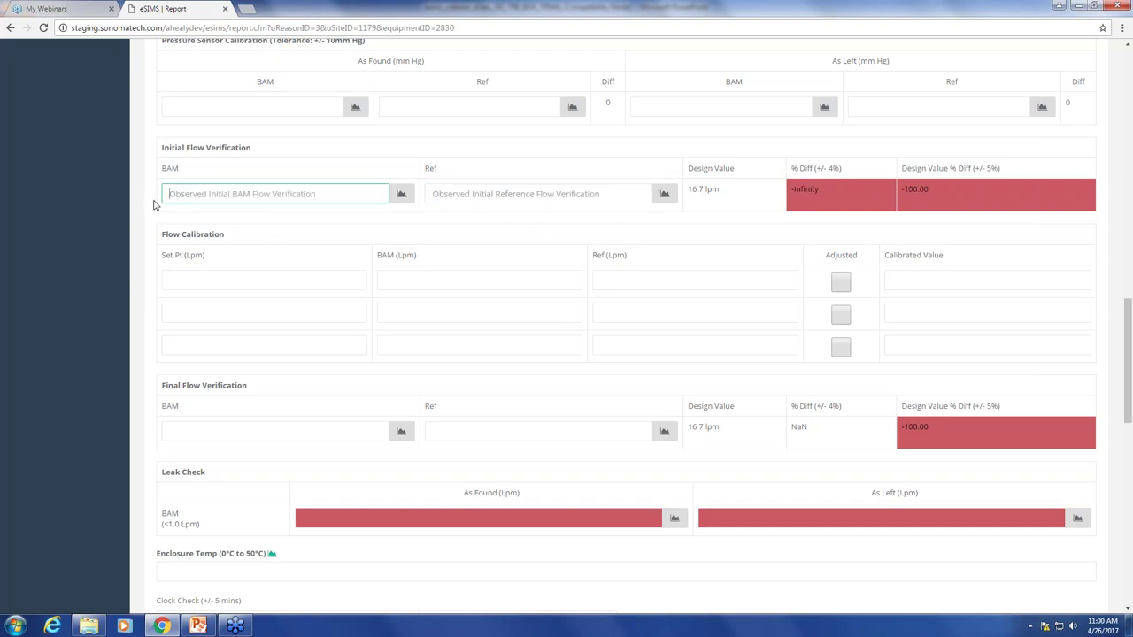
click(151, 219)
Expand the Upload an Offline Form section and open its file chooser.
scroll(151, 222, down, 5)
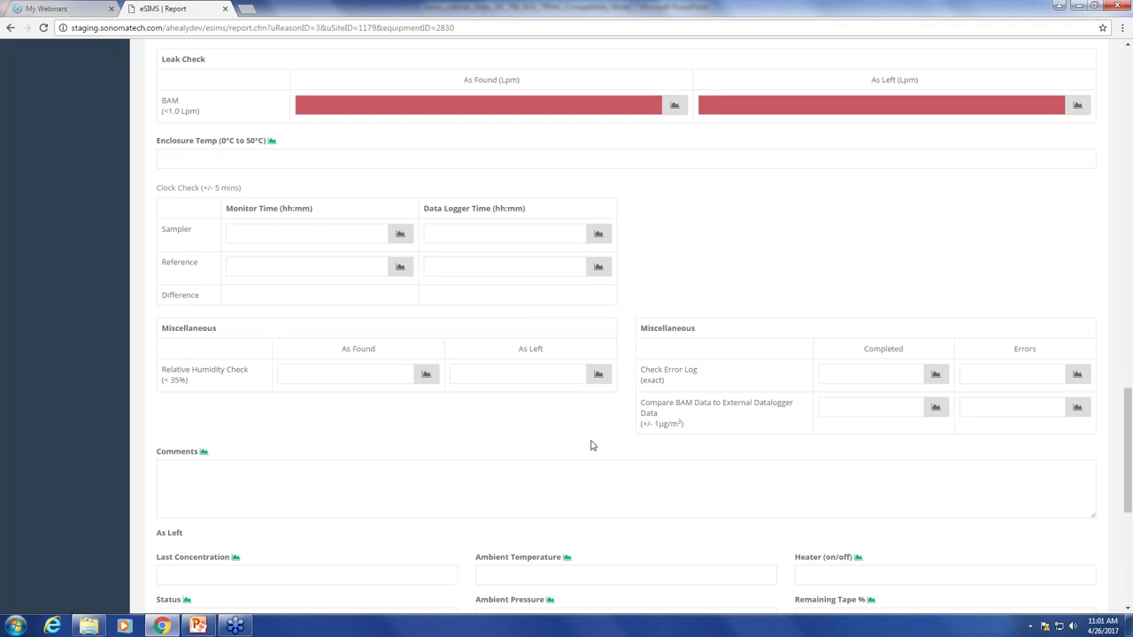
scroll(602, 431, down, 1)
scroll(601, 431, down, 5)
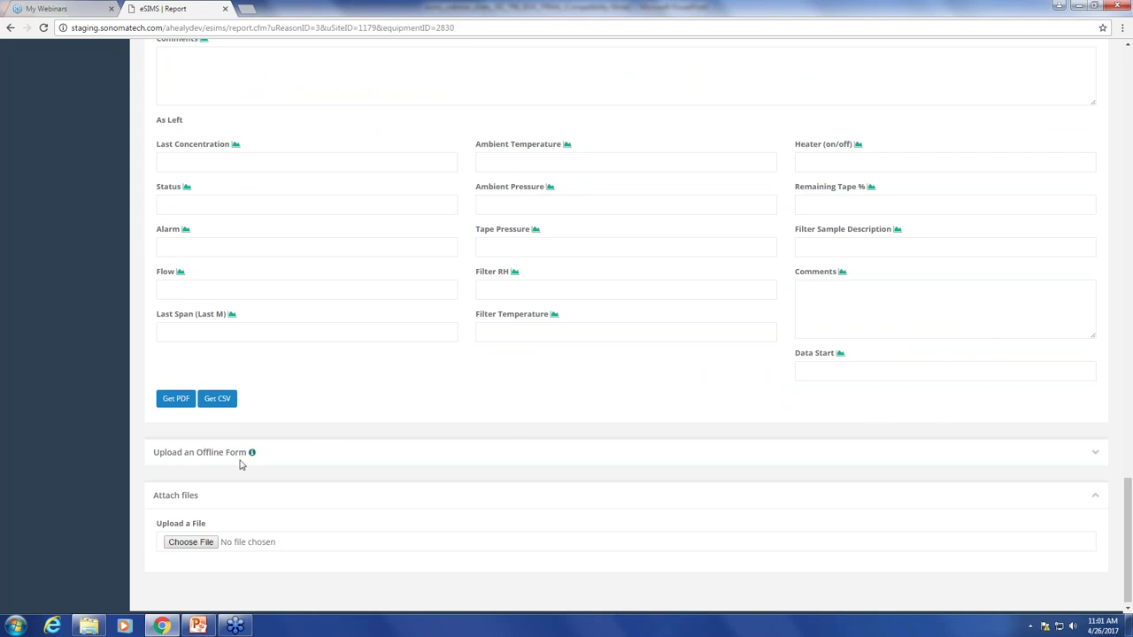
click(1095, 453)
click(212, 501)
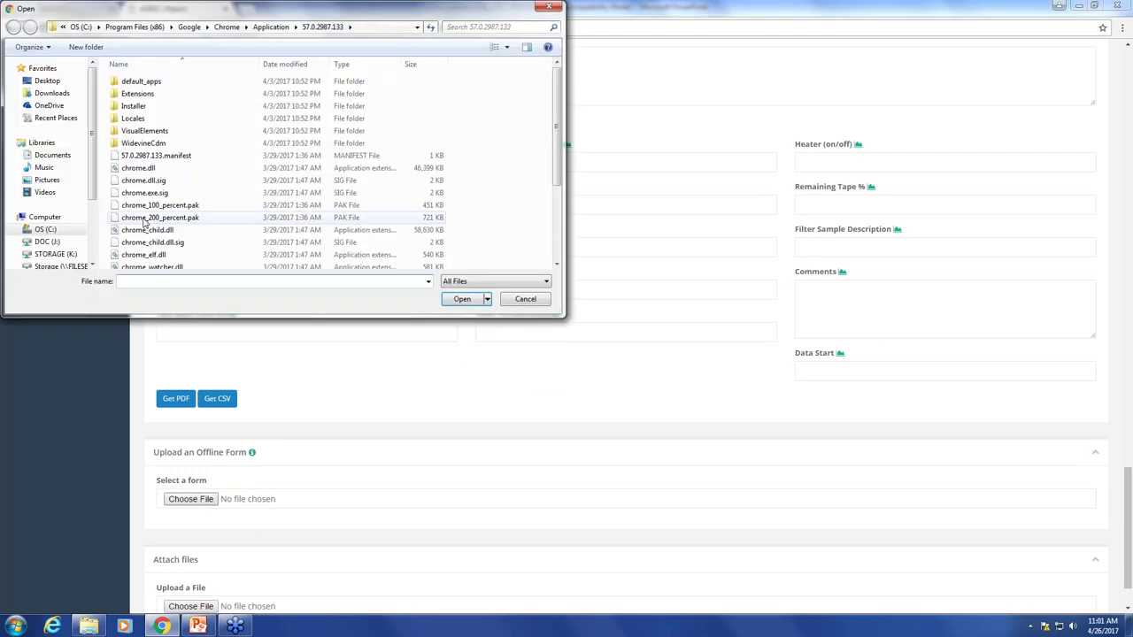
scroll(49, 160, down, 3)
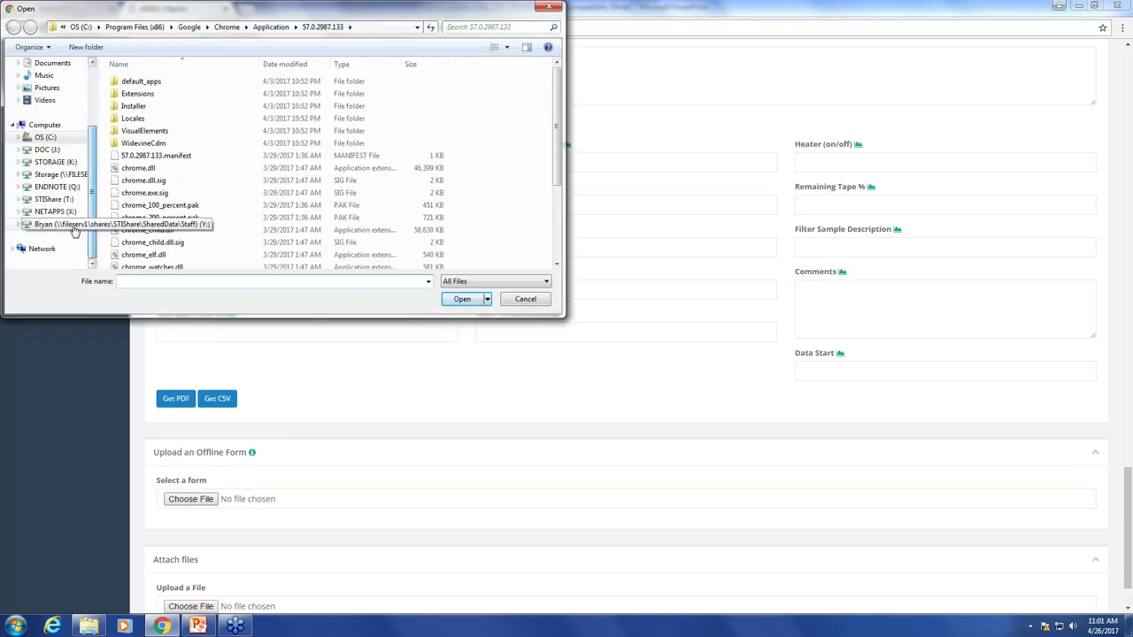
click(53, 224)
scroll(78, 219, up, 3)
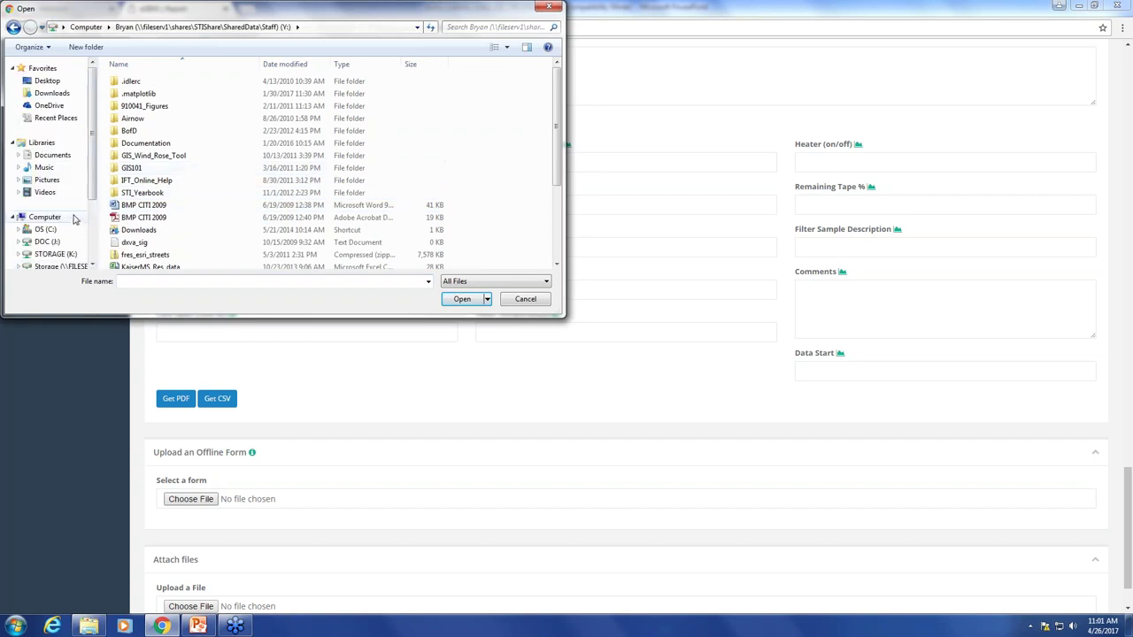
scroll(76, 248, down, 2)
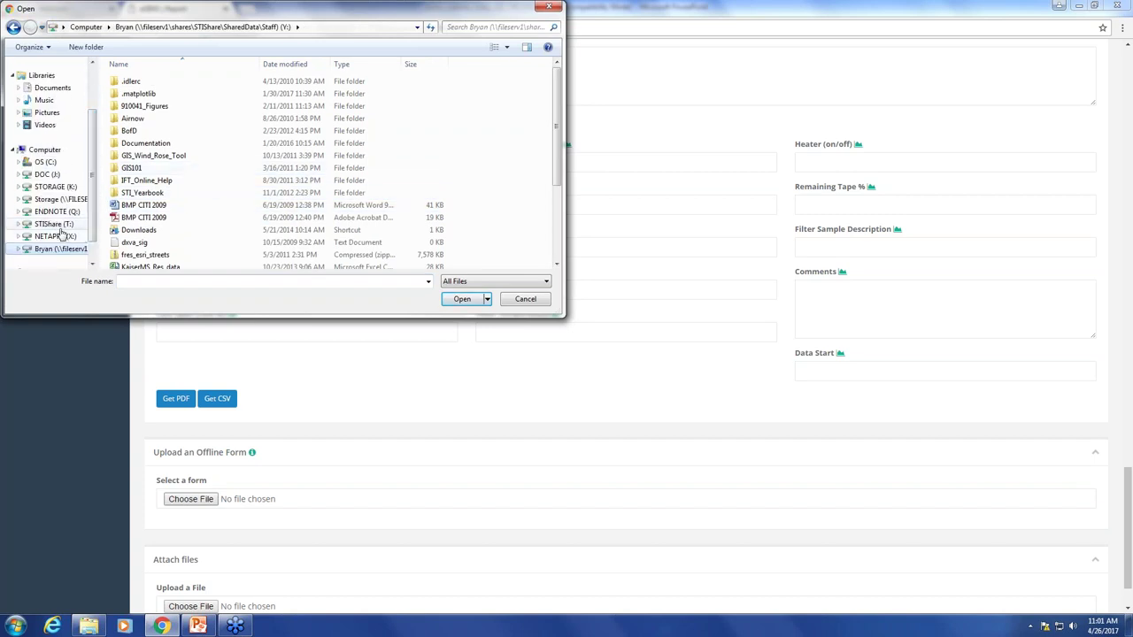
scroll(226, 196, down, 1)
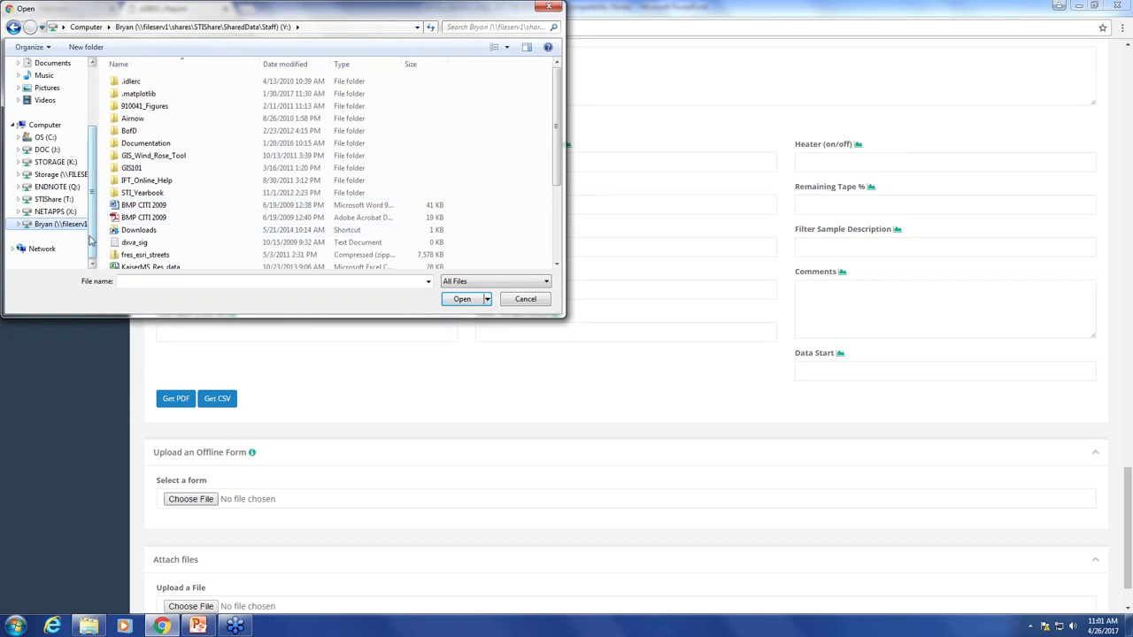
Browse to SharedData > staff on the STIShare (T:) drive and open the technician's folder.
click(53, 199)
click(46, 125)
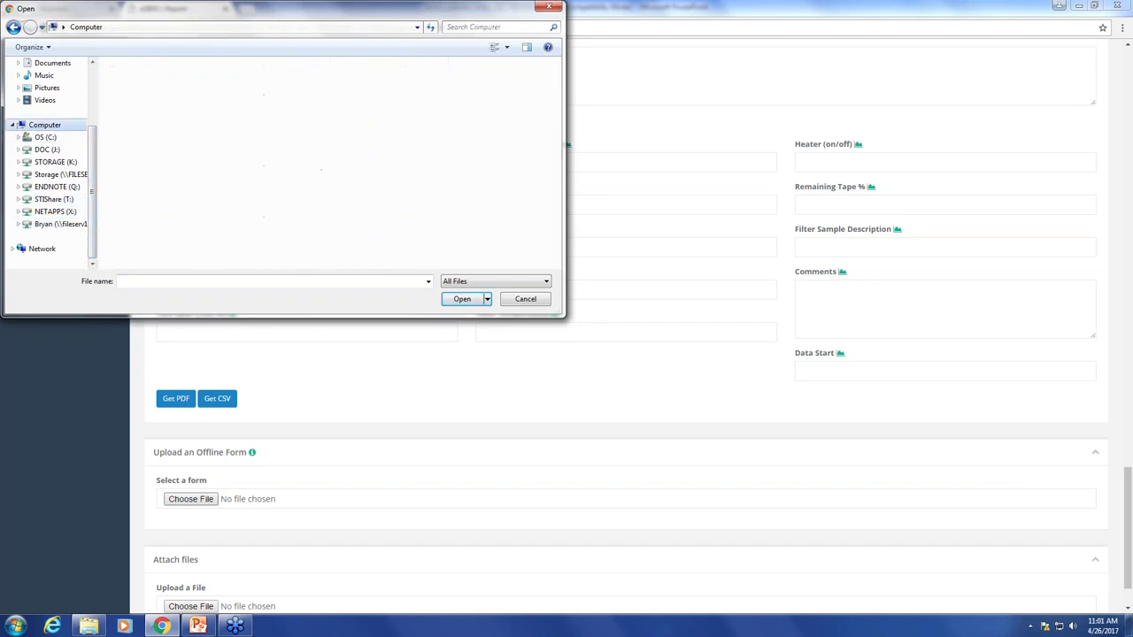
double_click(270, 188)
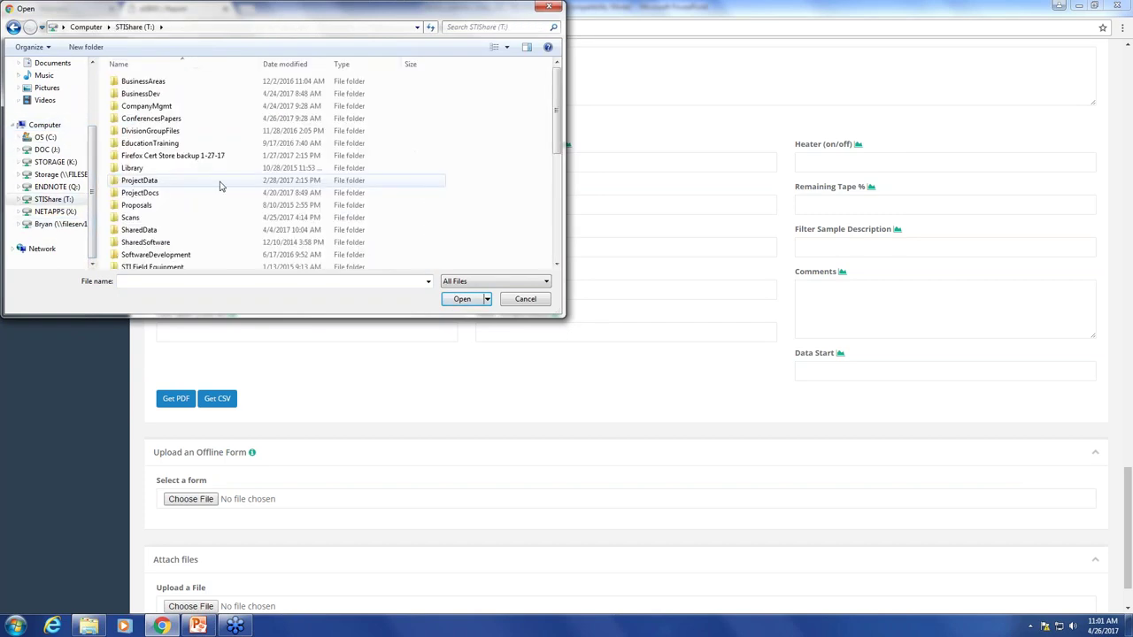
double_click(169, 230)
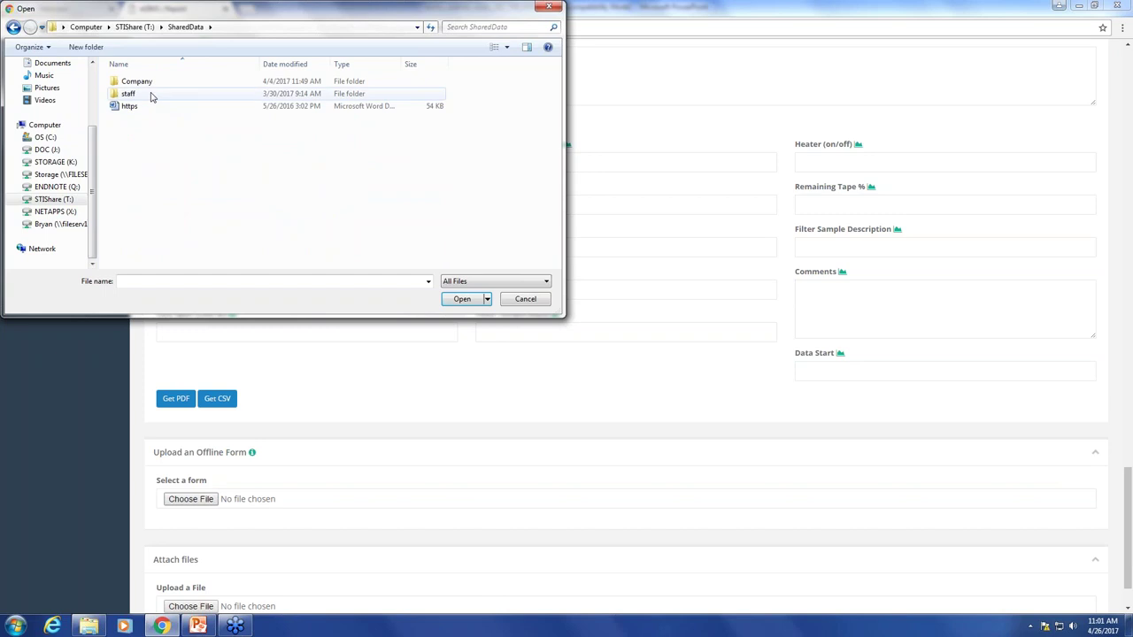
double_click(144, 94)
scroll(200, 175, down, 10)
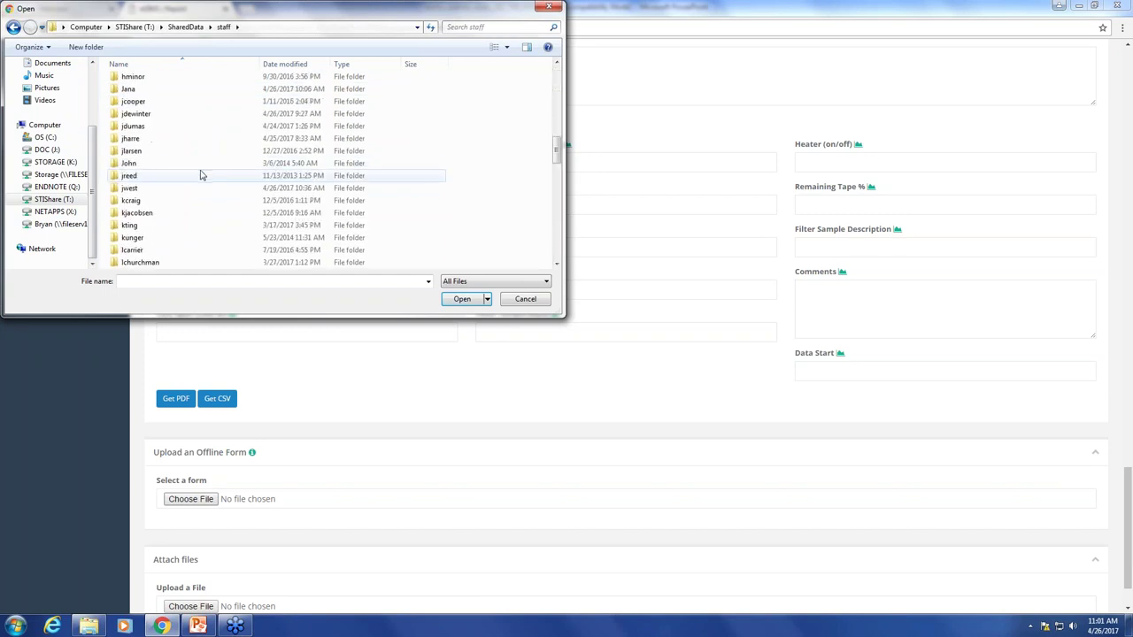
click(164, 128)
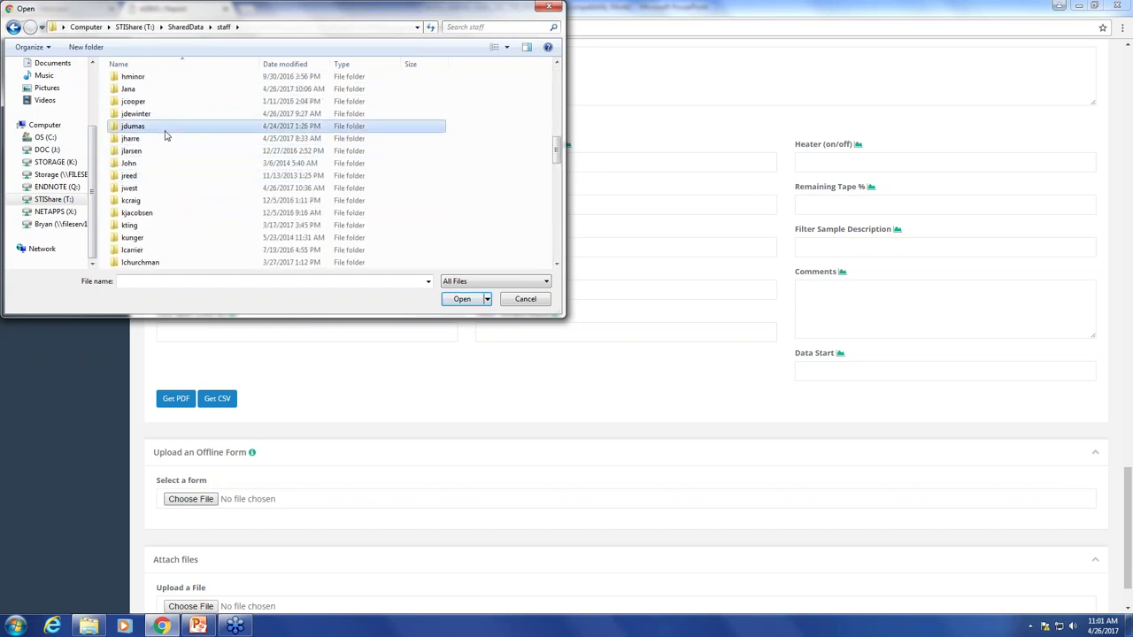
double_click(164, 129)
Choose ARBCalibrationReportBAM-1020_JSD_demo3 as the offline form to upload.
click(305, 131)
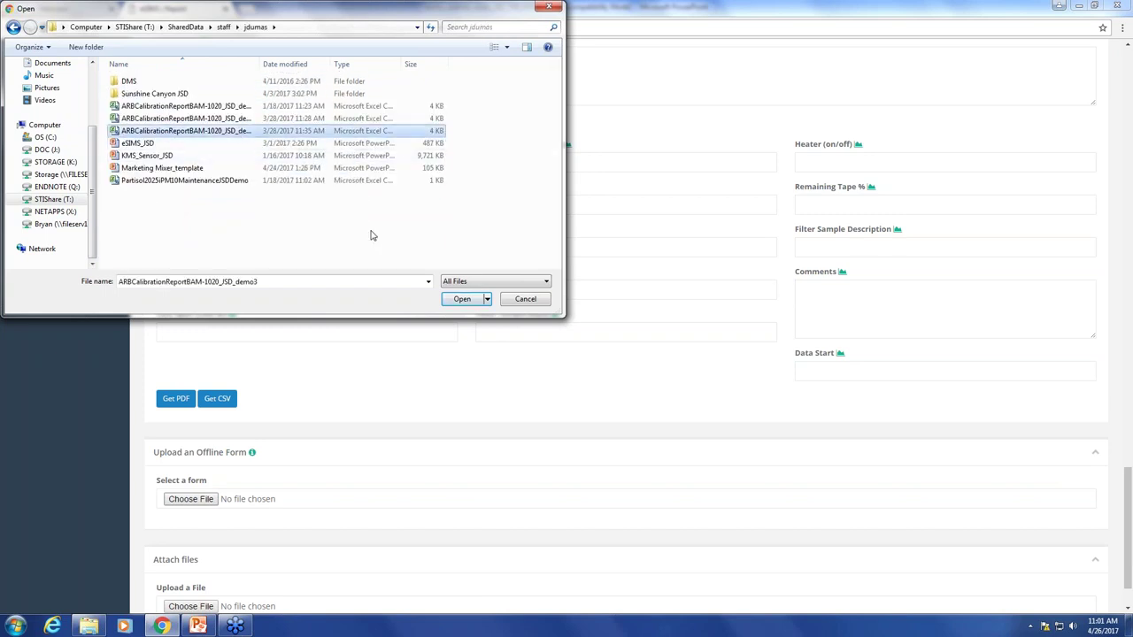
drag(259, 64, 303, 64)
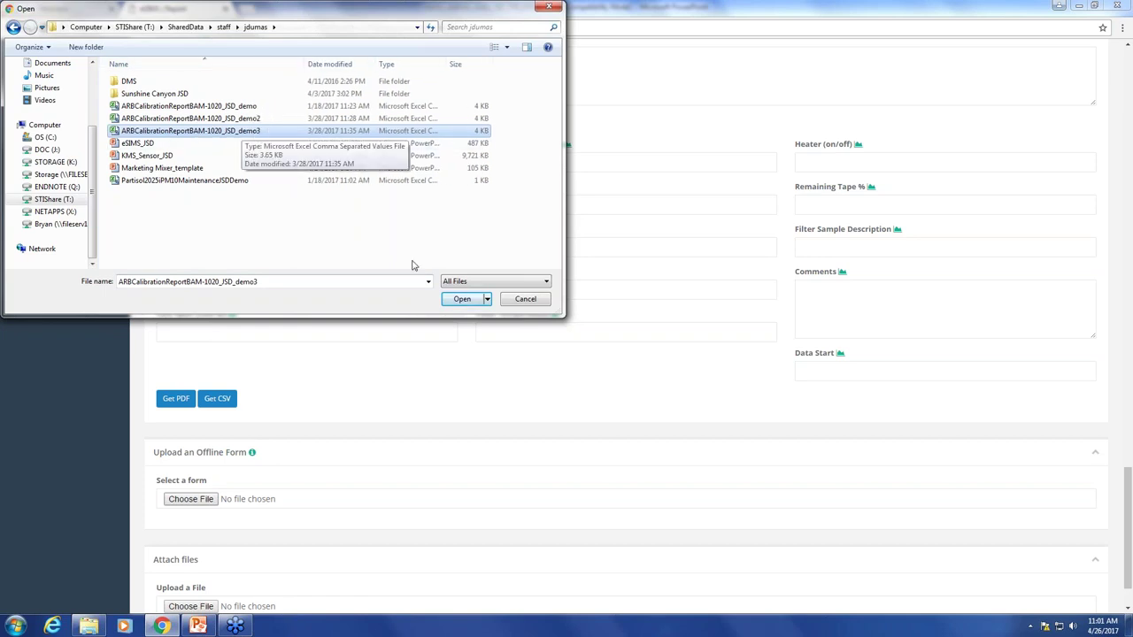
click(462, 299)
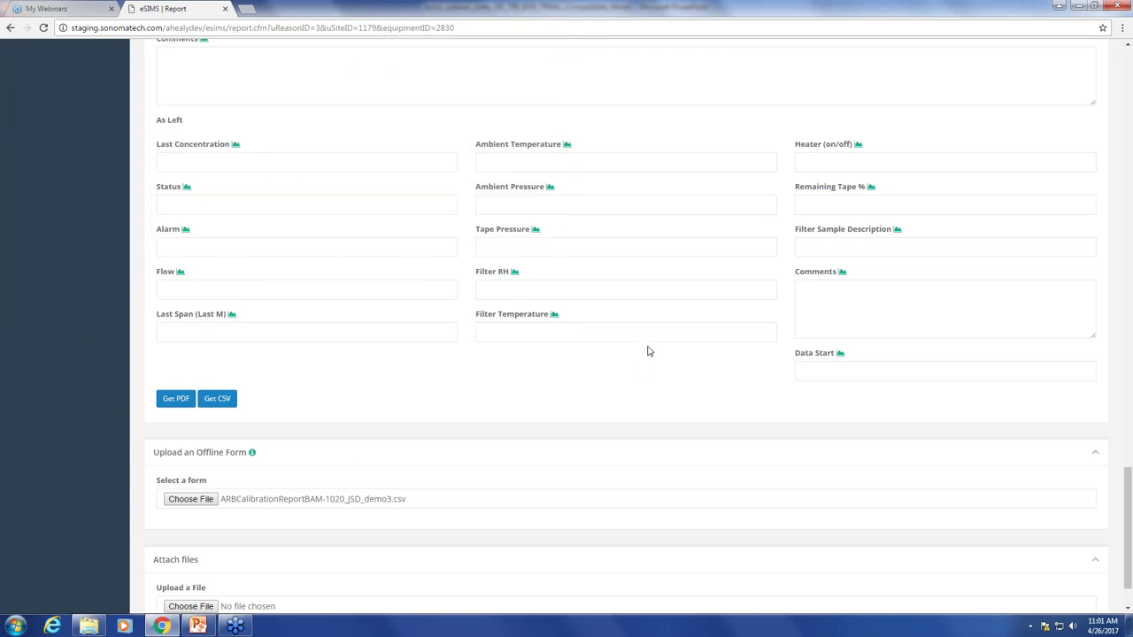
Save the Calibration report with the selected offline form.
scroll(646, 351, up, 20)
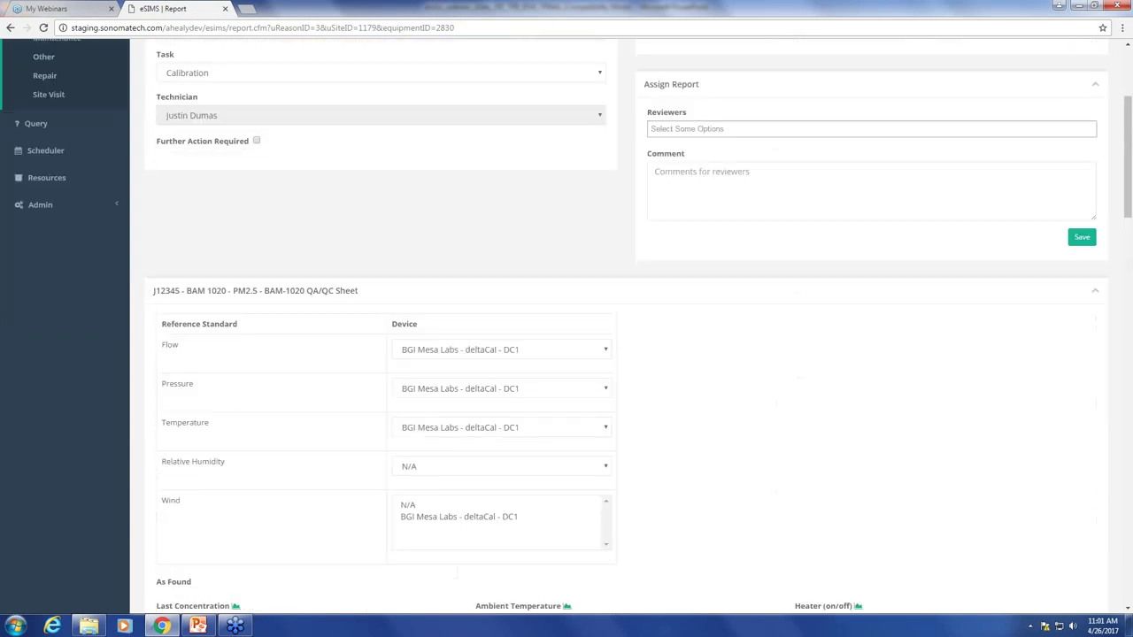
scroll(820, 346, up, 3)
click(1079, 428)
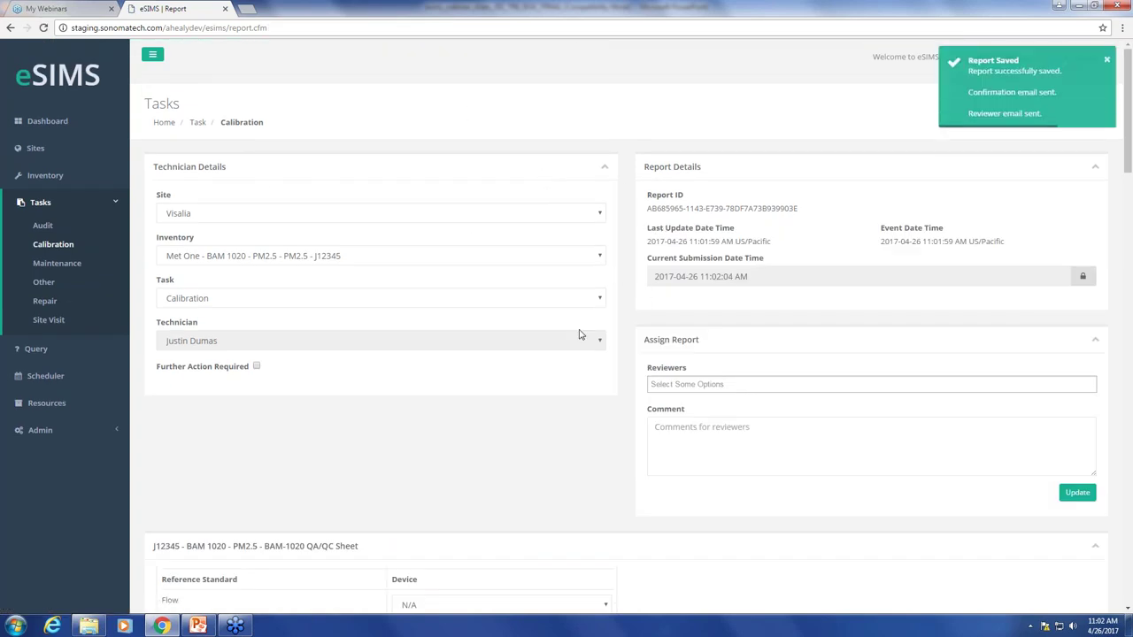
Look through the saved QA/QC sheet's As Found, sensor calibration, flow verification, clock check, miscellaneous and As Left values.
scroll(579, 334, down, 6)
scroll(441, 345, down, 1)
scroll(441, 345, down, 1)
scroll(669, 245, down, 1)
scroll(456, 409, down, 2)
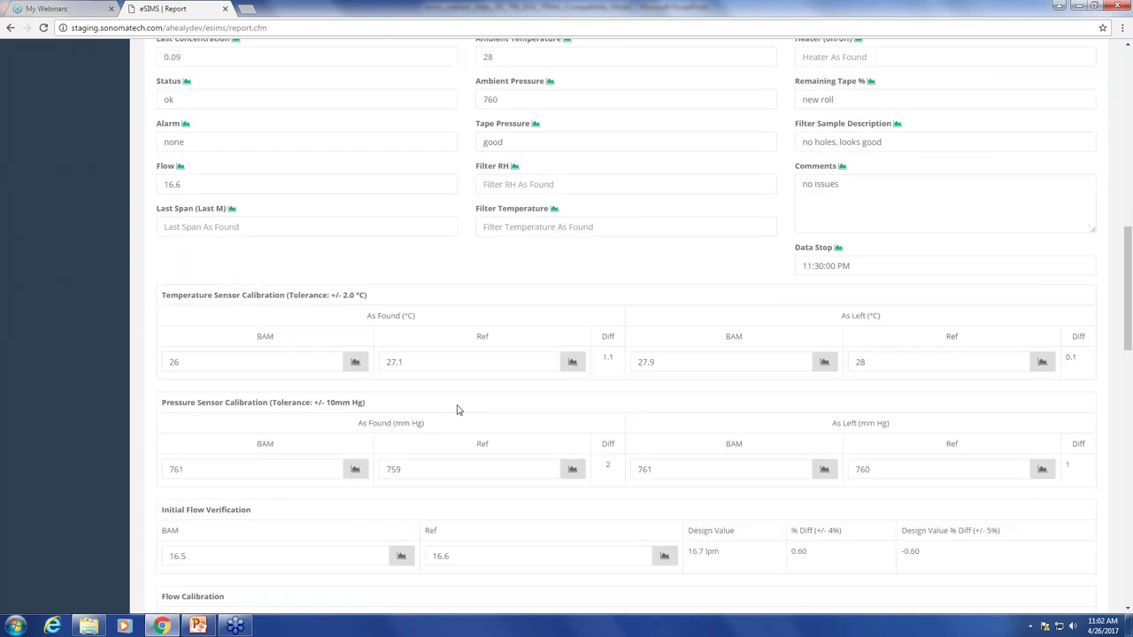
scroll(457, 410, down, 2)
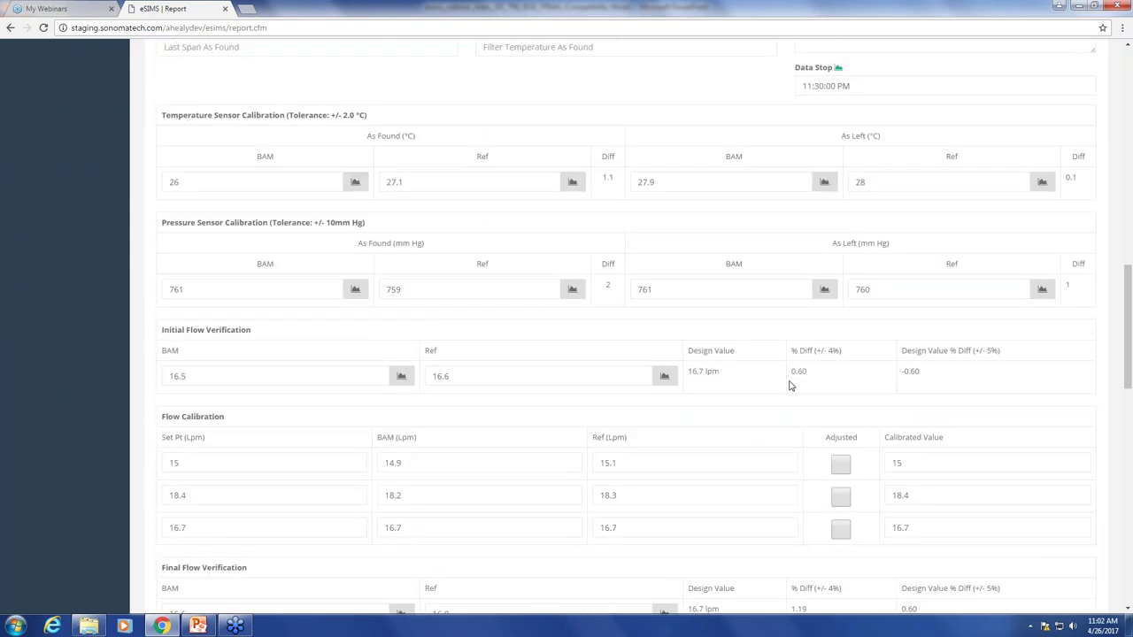
scroll(790, 384, down, 2)
scroll(601, 396, down, 2)
scroll(594, 387, down, 1)
scroll(363, 410, down, 1)
scroll(352, 396, down, 2)
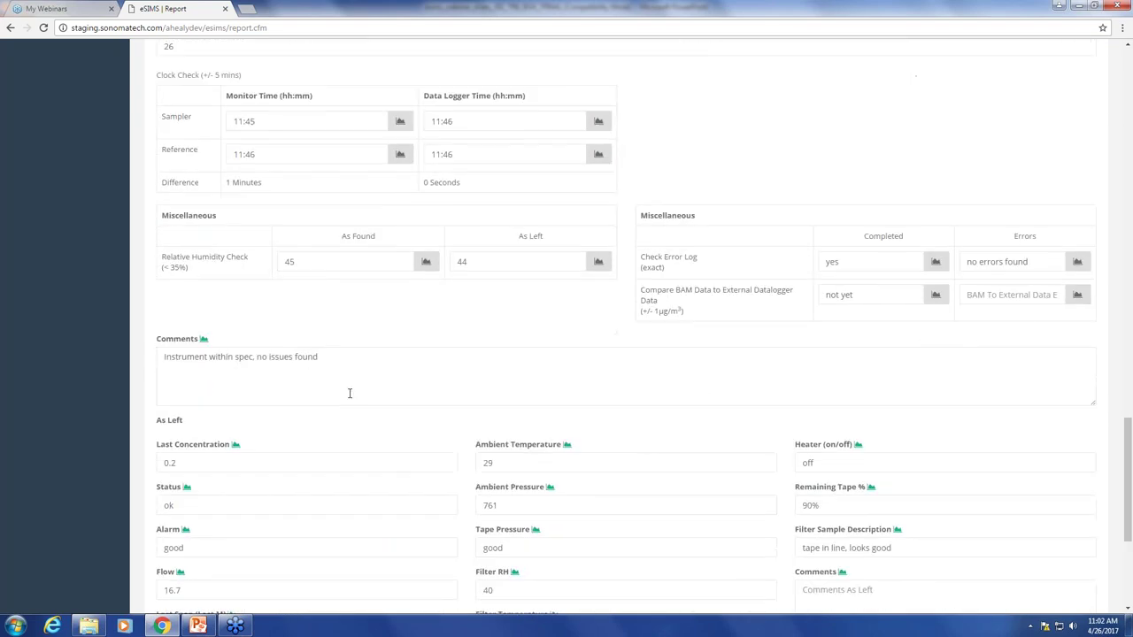
scroll(531, 400, down, 2)
scroll(716, 412, down, 1)
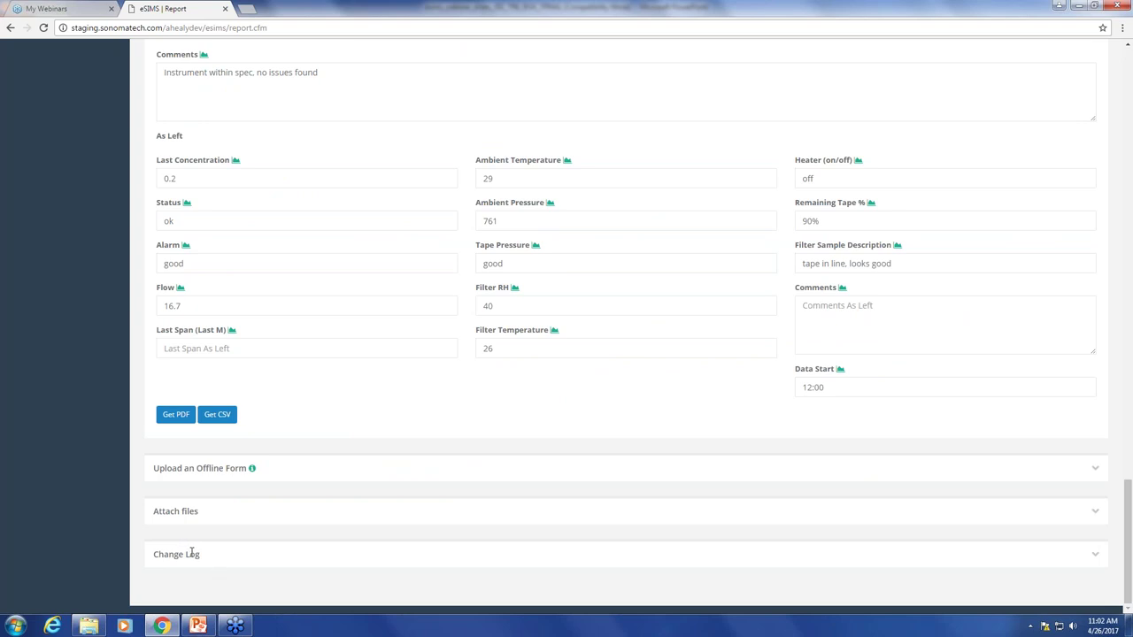
Expand the Change Log and set the As Left Filter Temperature to 24.
click(1097, 561)
scroll(496, 528, down, 1)
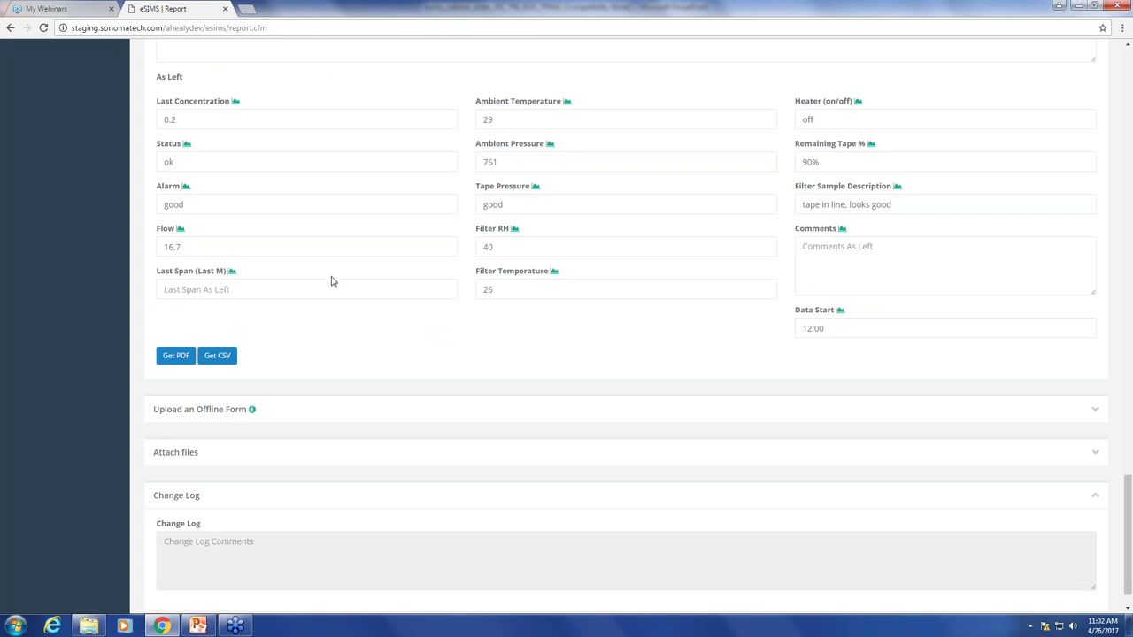
click(527, 289)
double_click(485, 288)
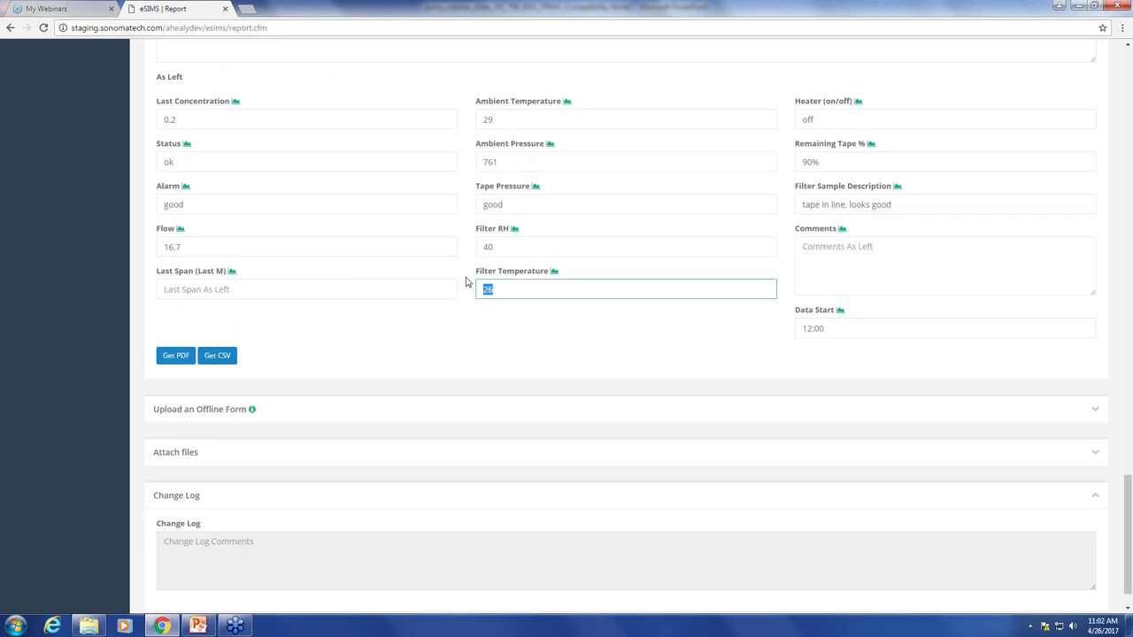
text(24)
click(520, 337)
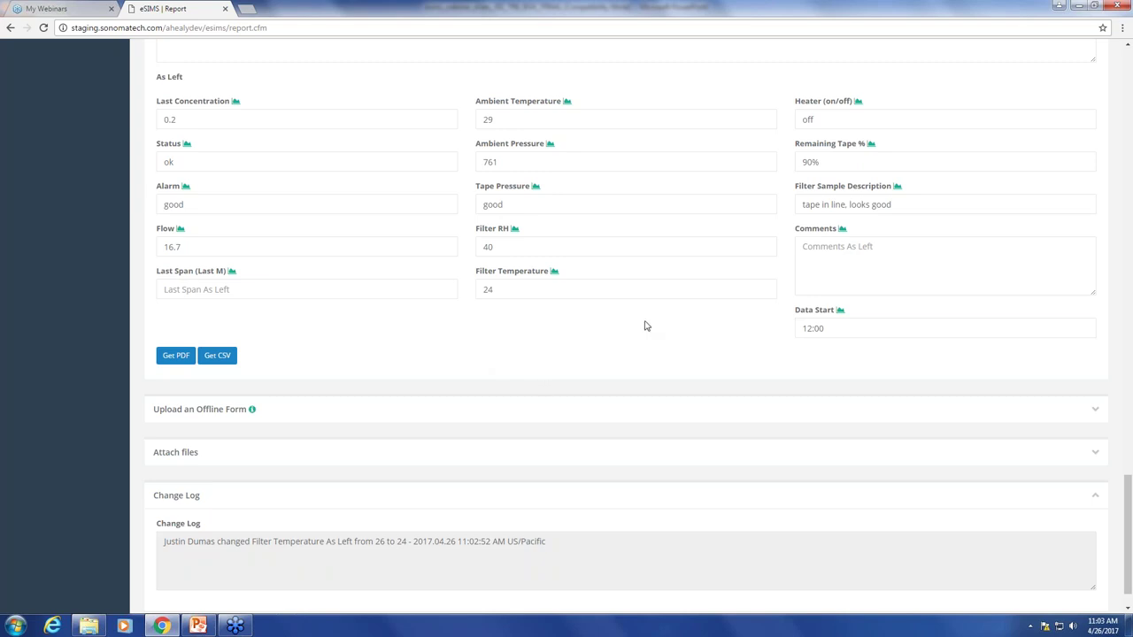
Assign the second listed reviewer, add the comment "Calibration complete, ready for review" and update the report.
scroll(571, 367, up, 3)
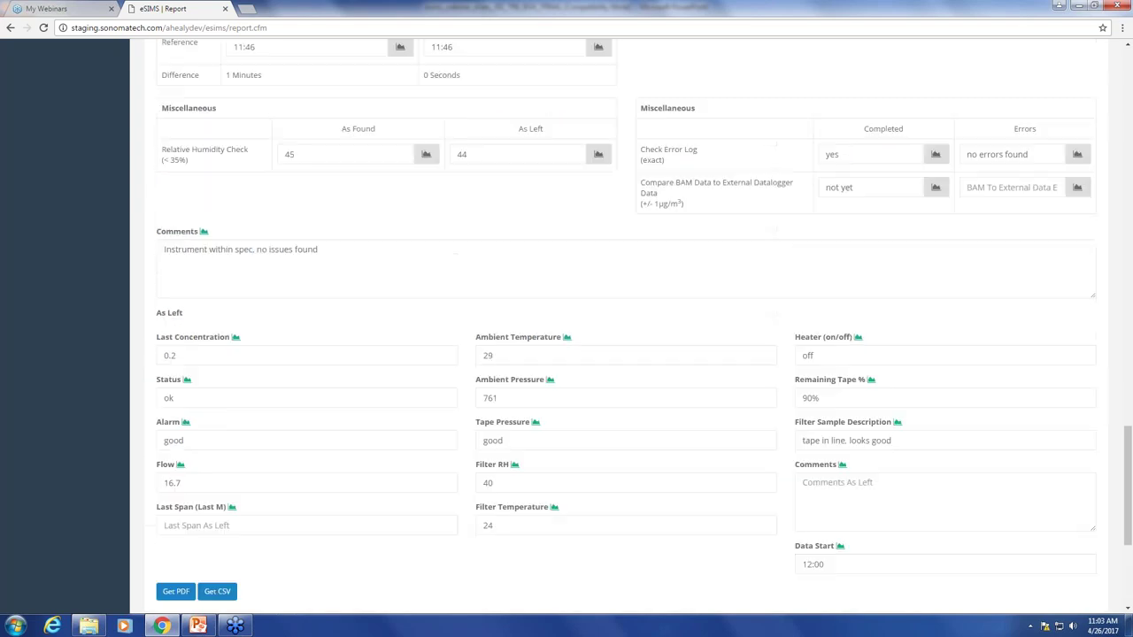
scroll(645, 352, up, 8)
scroll(646, 352, up, 15)
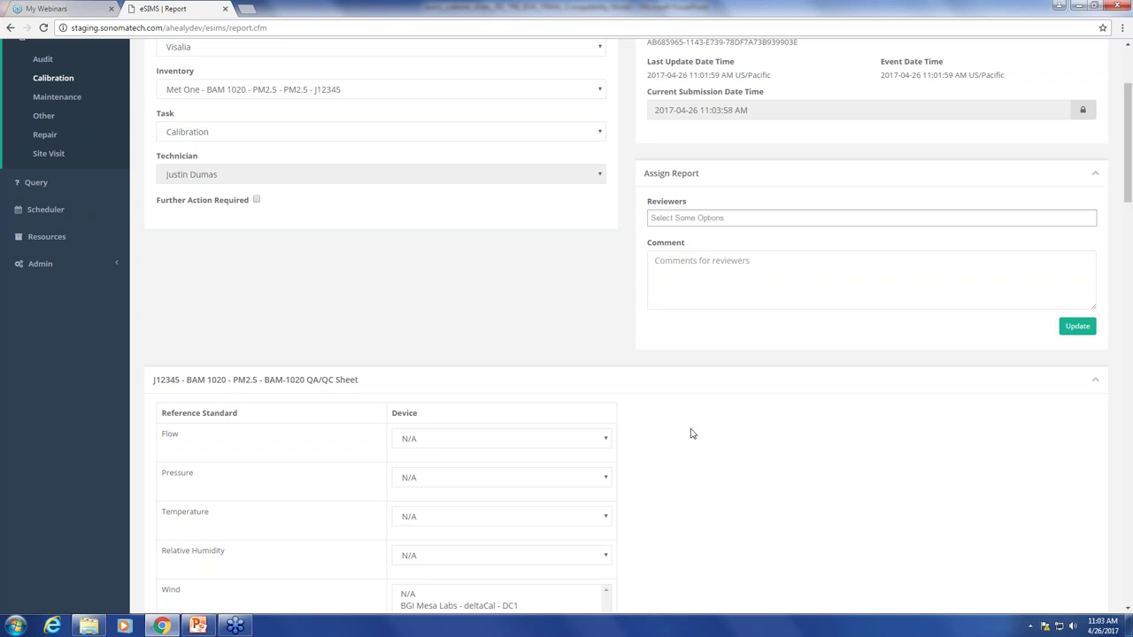
click(697, 217)
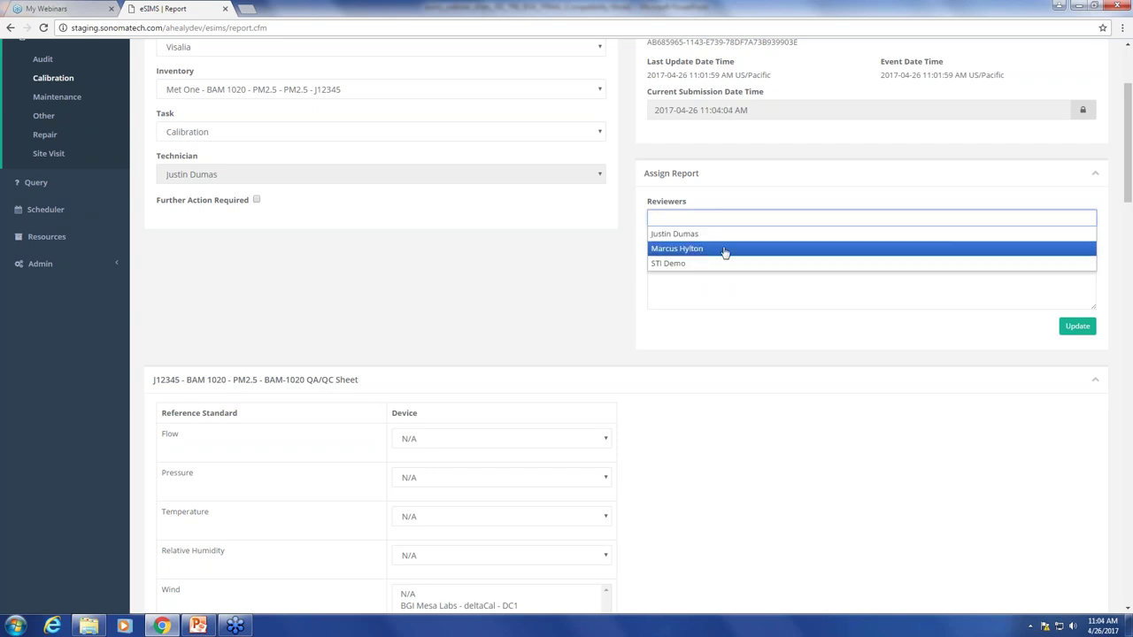
click(724, 250)
click(675, 273)
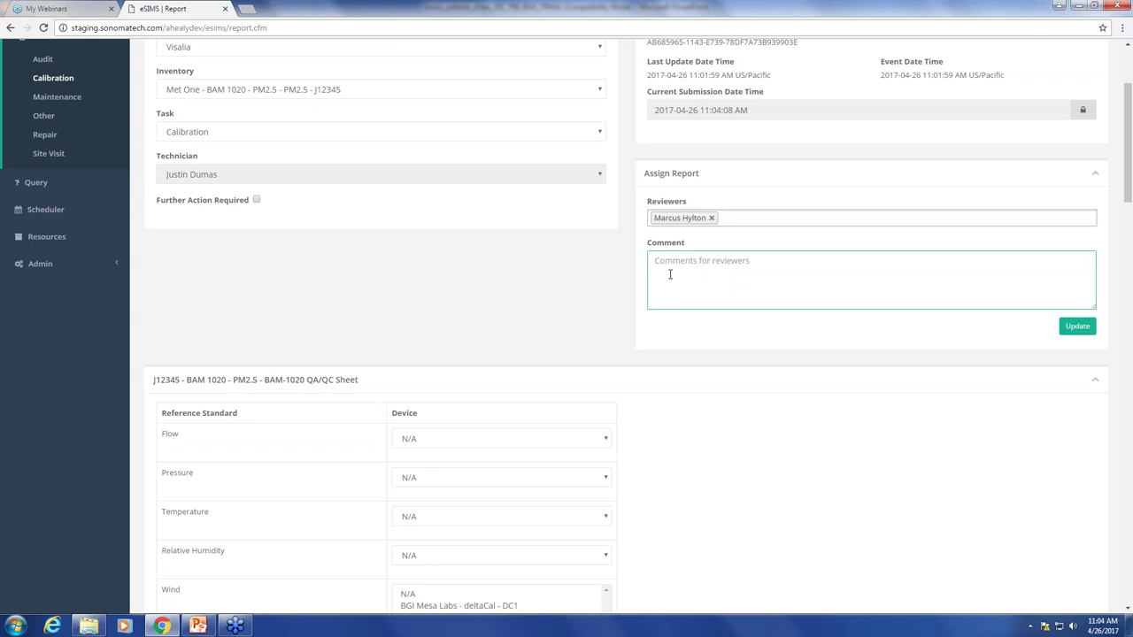
text(Calibration complete, ready for review)
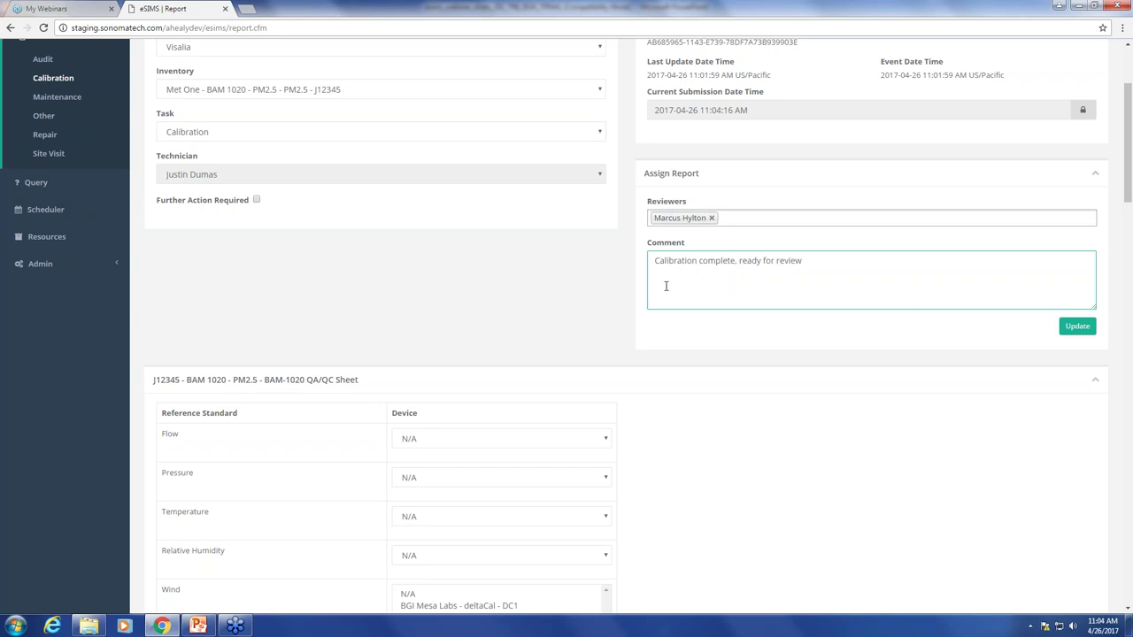
click(1071, 331)
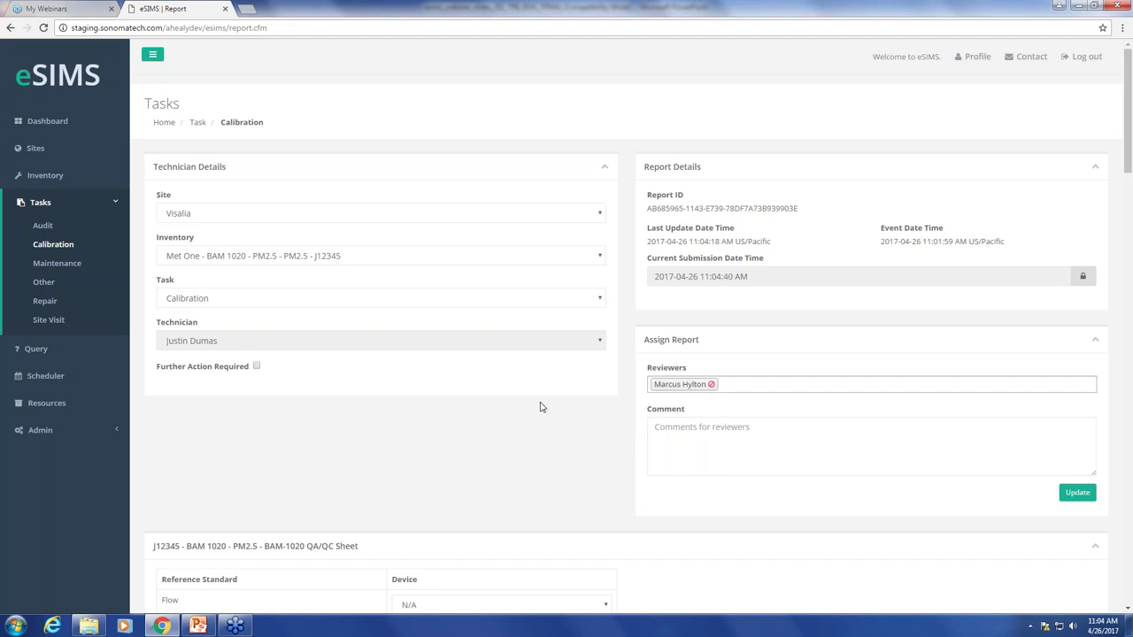
Review the updated report's reference standards, As Found values and temperature and pressure sensor calibration.
scroll(518, 435, down, 1)
scroll(690, 353, down, 6)
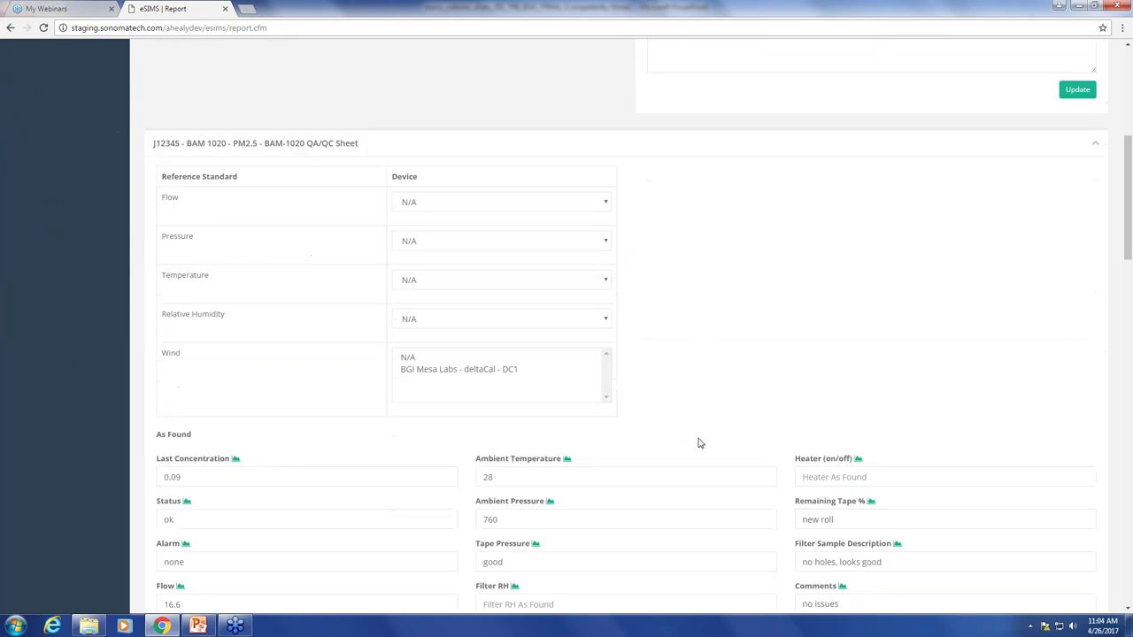
scroll(576, 410, down, 3)
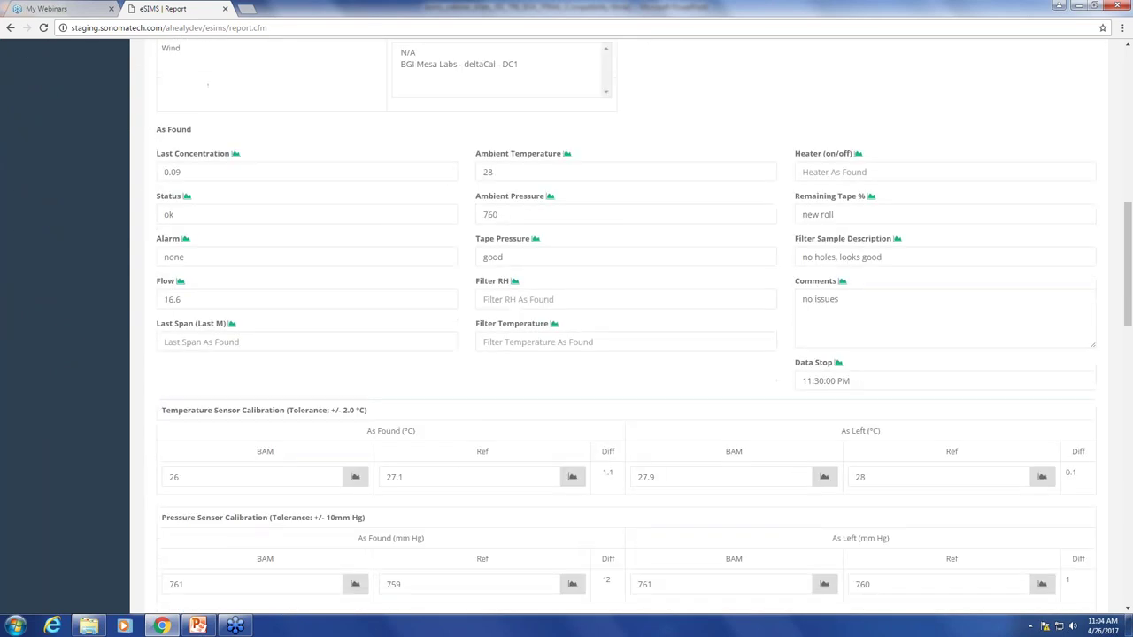
scroll(585, 440, up, 1)
scroll(614, 384, up, 5)
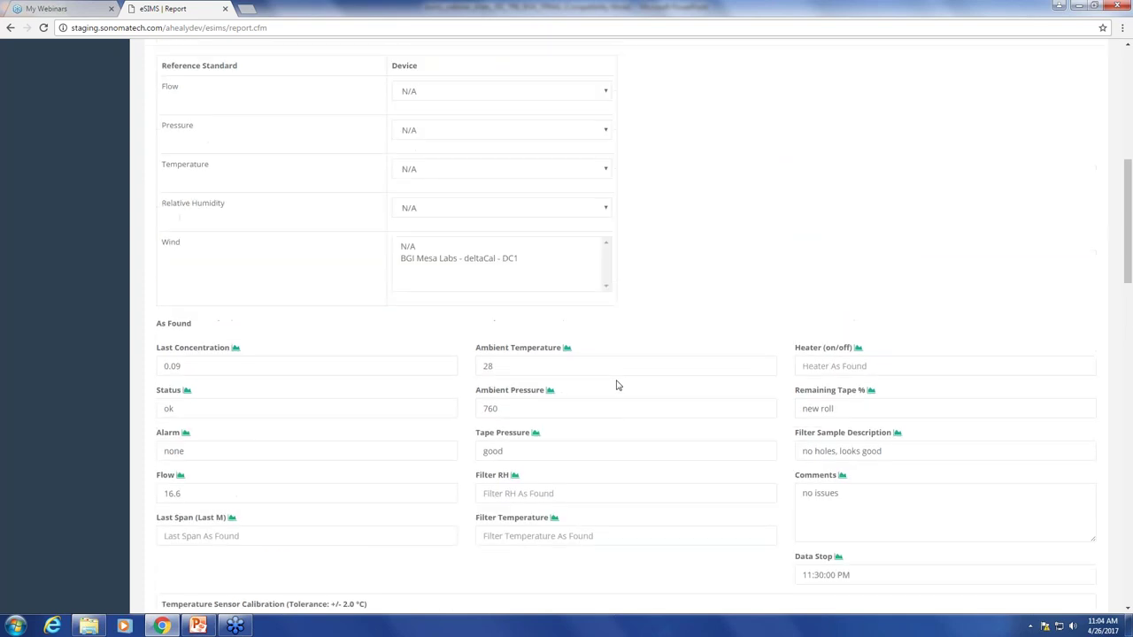
Flag the Visalia calibration report as requiring further action and add its technician as a second reviewer.
scroll(617, 385, up, 2)
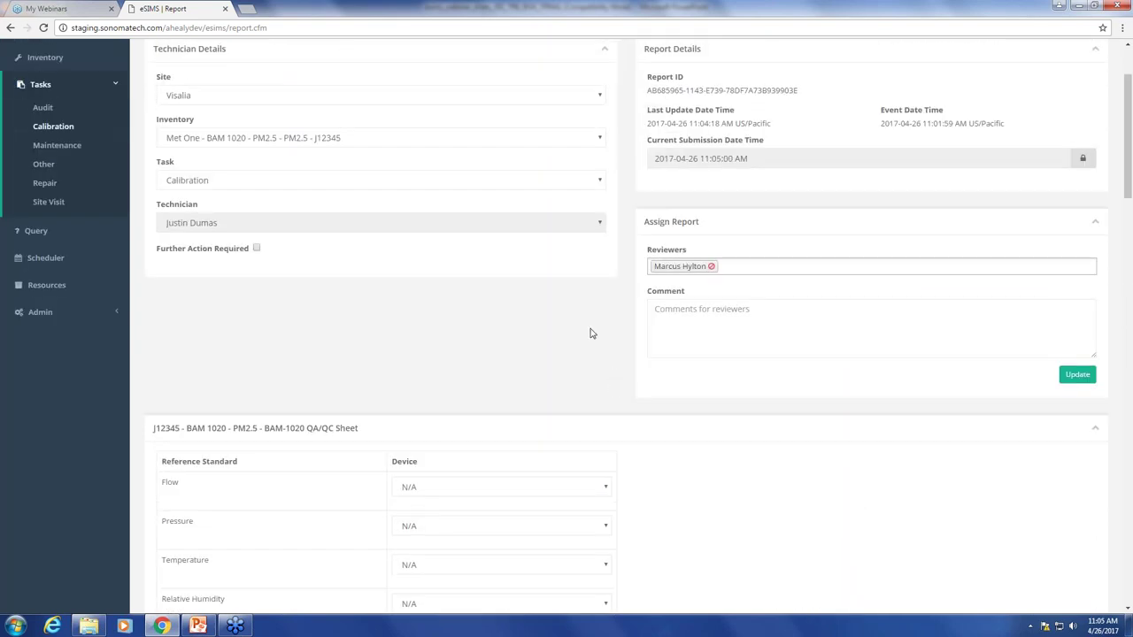
scroll(396, 344, up, 1)
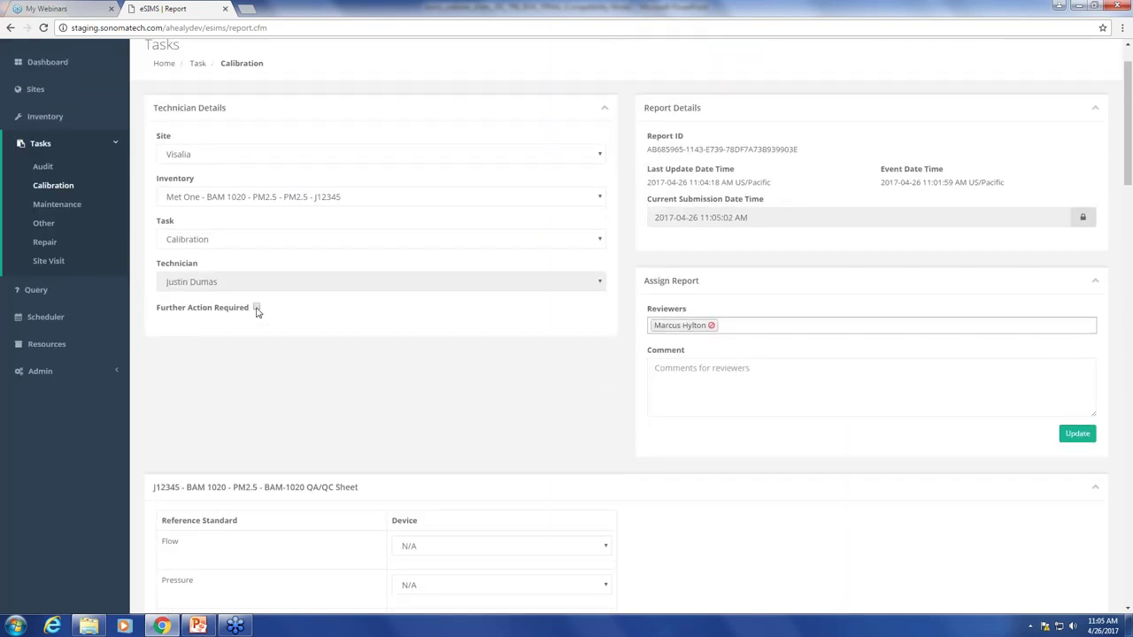
click(257, 309)
click(750, 326)
click(746, 342)
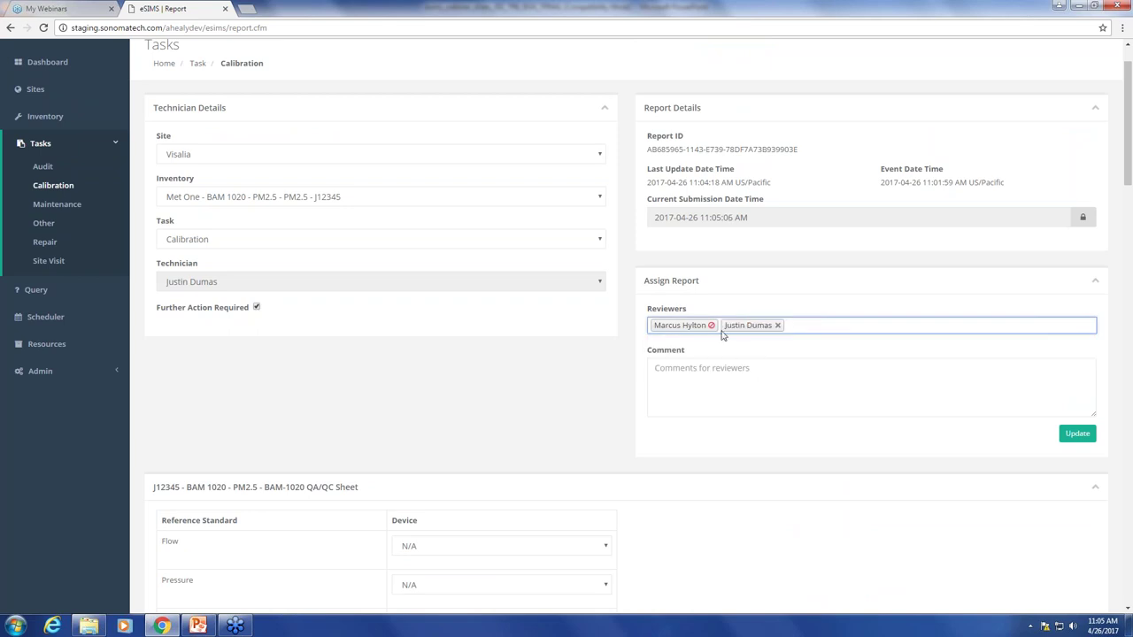
Add the reviewer comment "See As Found section missing items" and update the report.
click(736, 373)
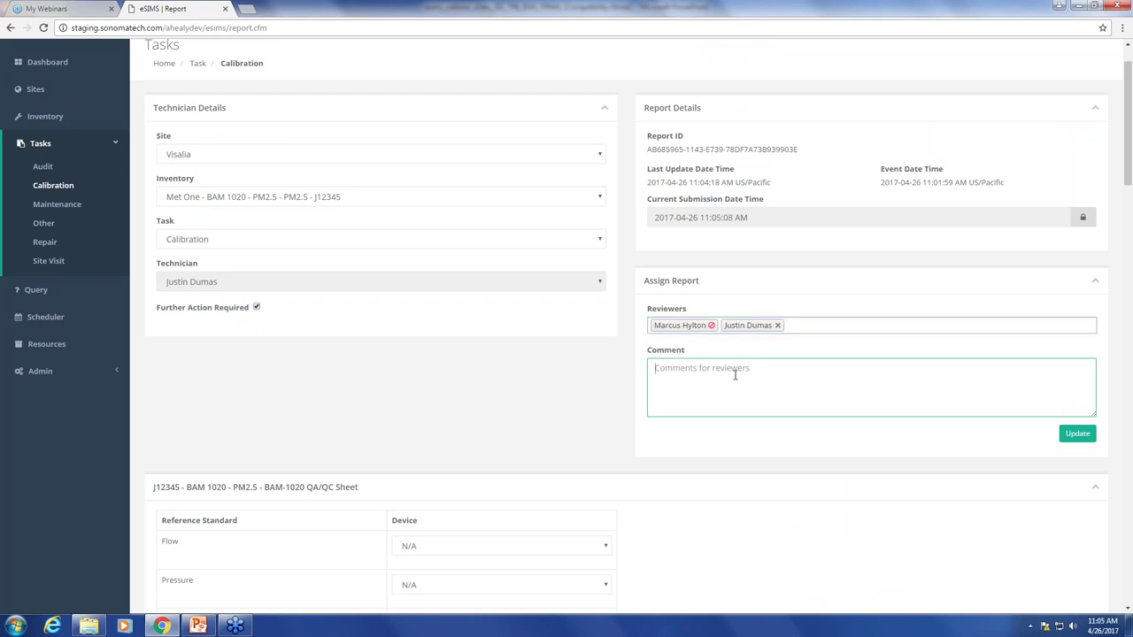
text(See)
text( As Foun)
text(d section mis)
text(sing itmes)
text(=)
key(BackSpace)
key(BackSpace)
key(BackSpace)
text(ems)
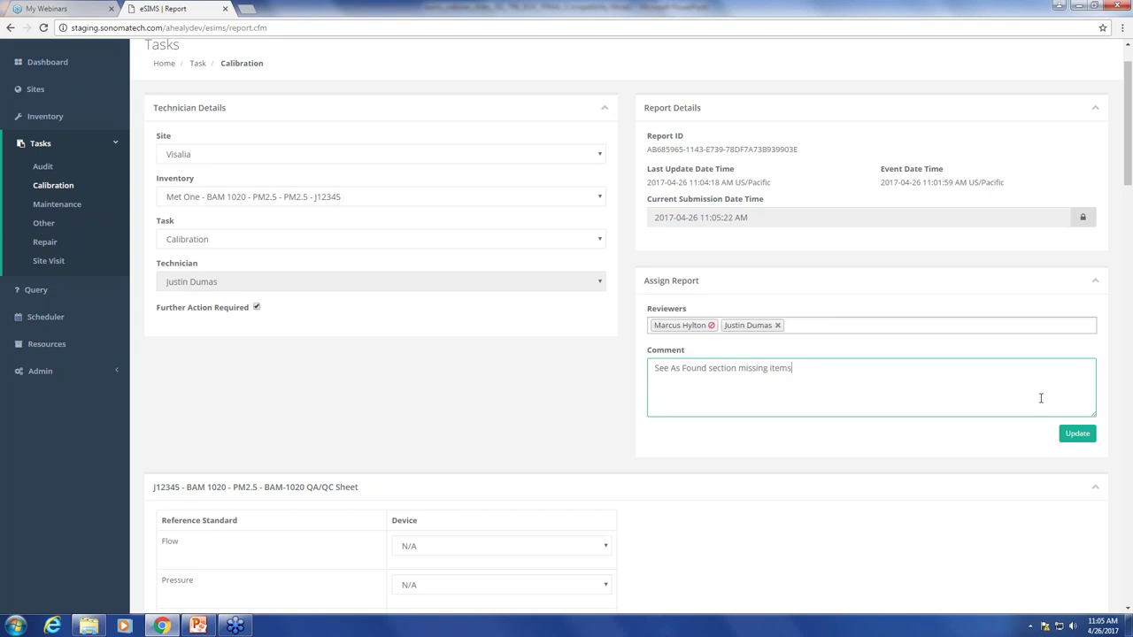
click(1075, 433)
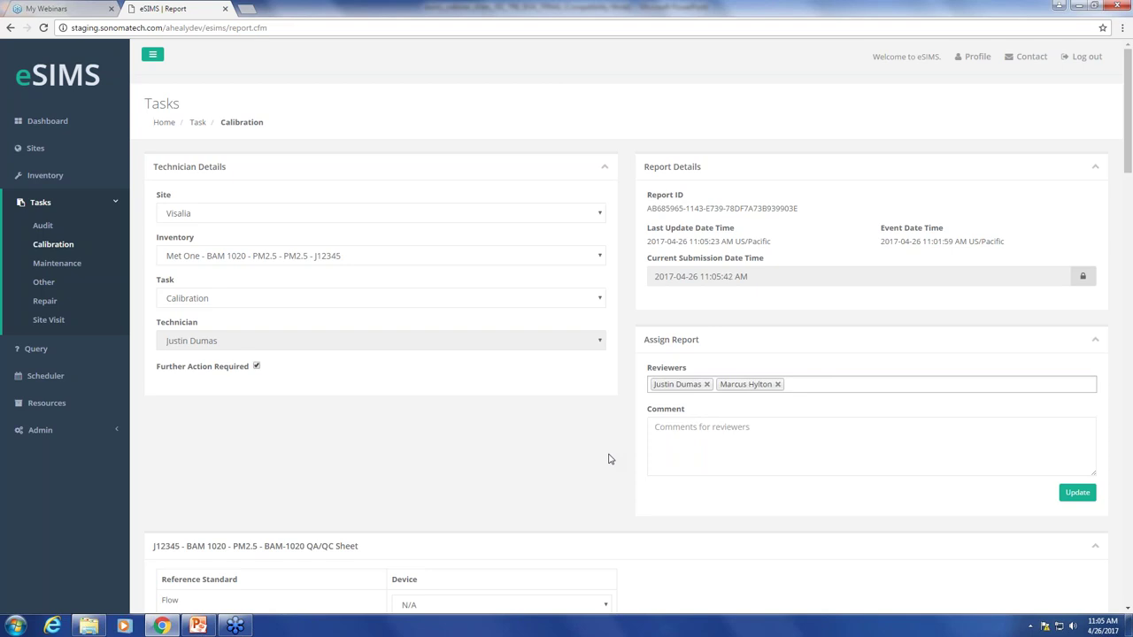
Export the report's BAM-1020 QA/QC sheet as a PDF and open the downloaded file.
key(Tab)
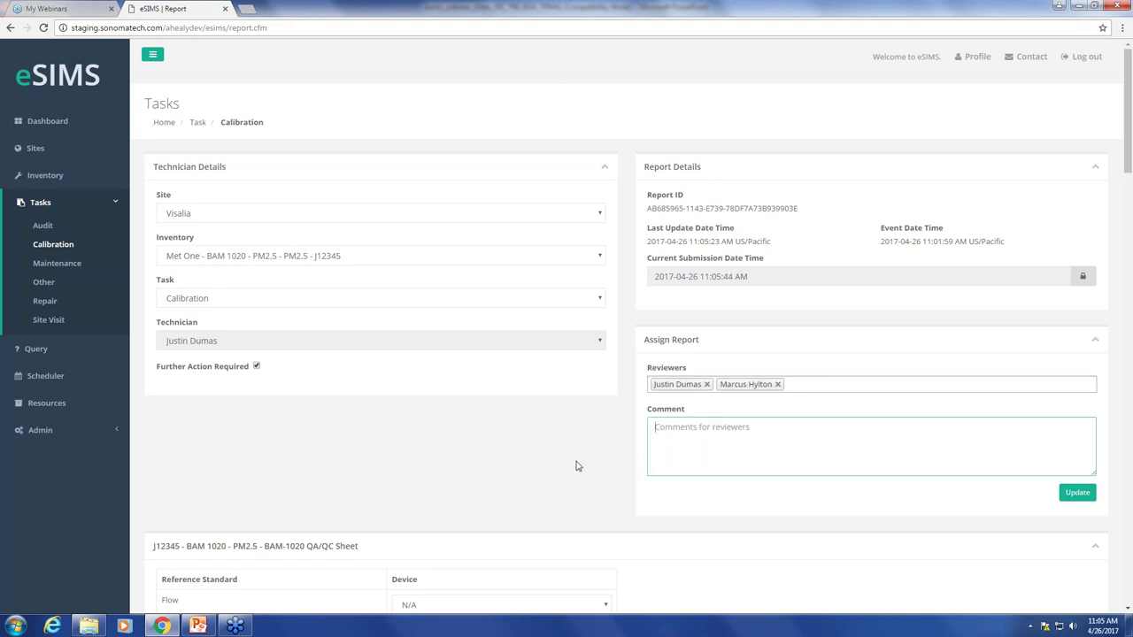
scroll(584, 455, down, 1)
scroll(581, 449, down, 15)
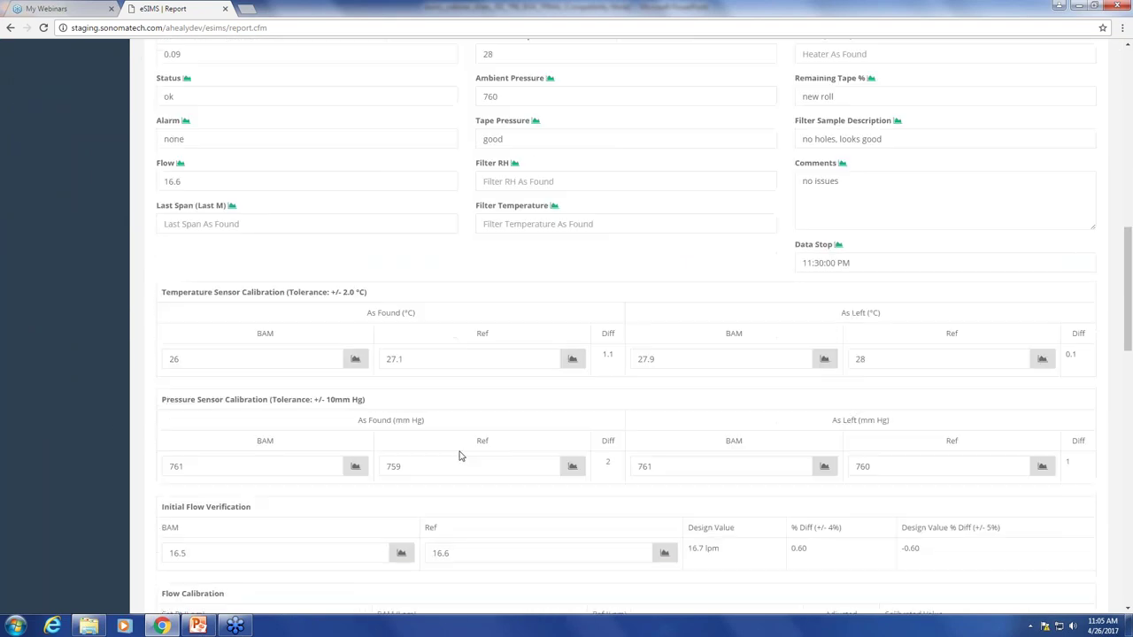
scroll(305, 490, down, 10)
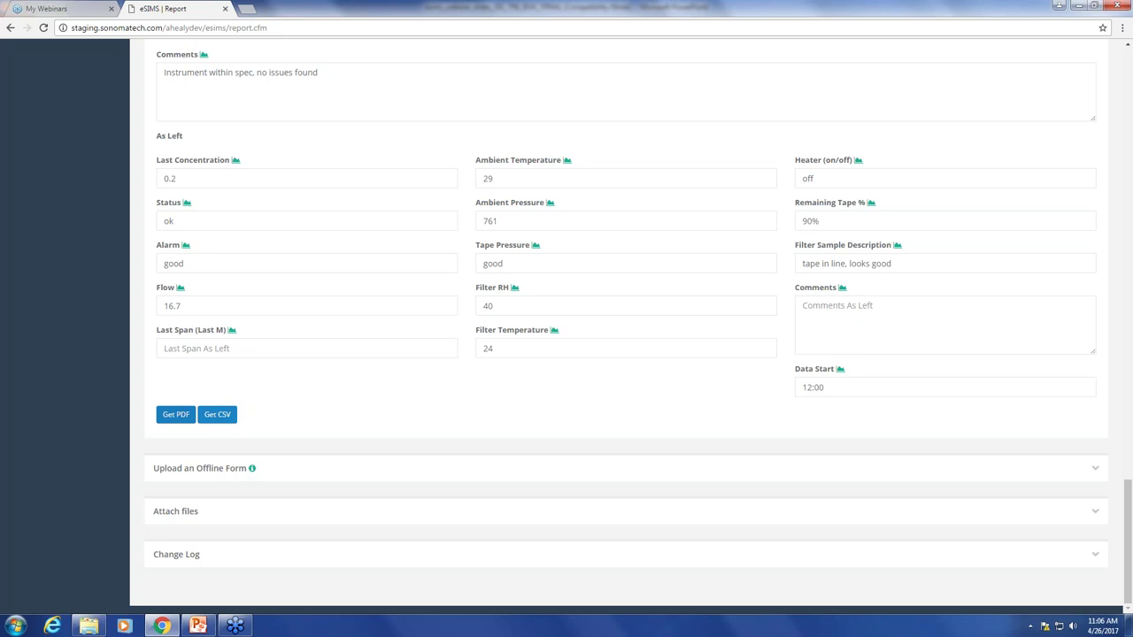
click(169, 413)
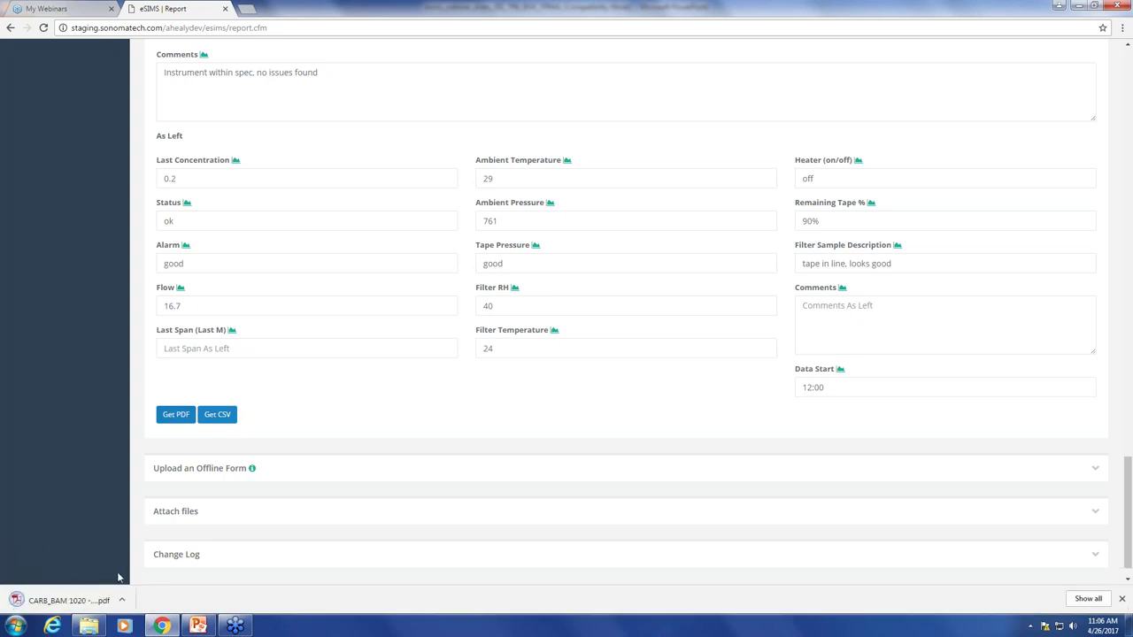
click(63, 600)
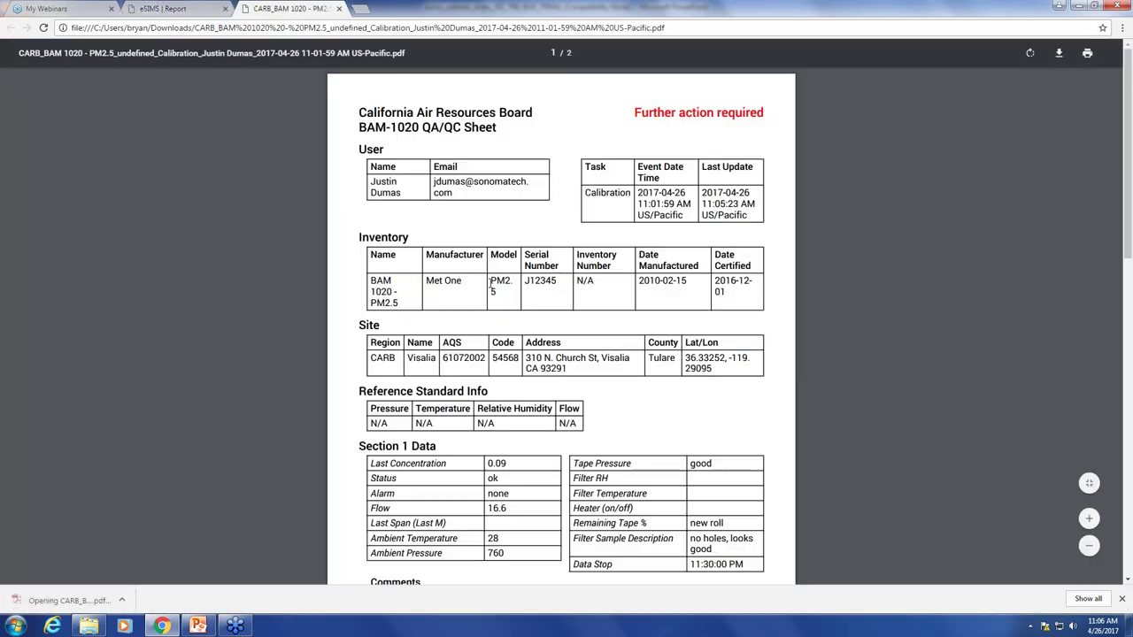
Read through all sections on both pages of the exported QA/QC sheet, then close the PDF.
scroll(491, 230, down, 6)
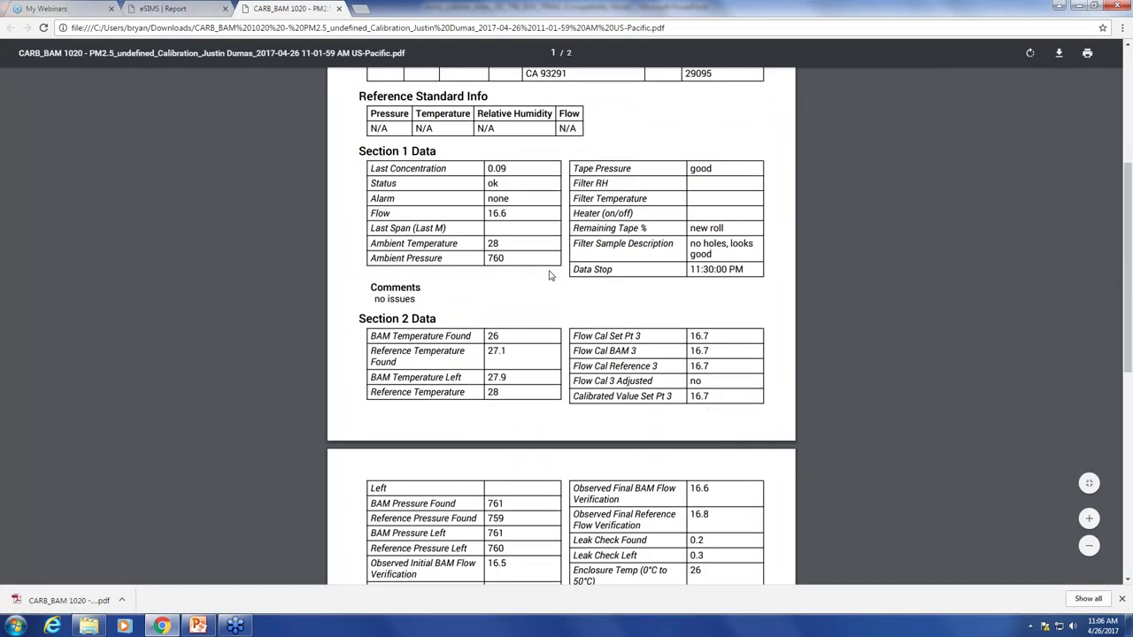
scroll(545, 323, down, 3)
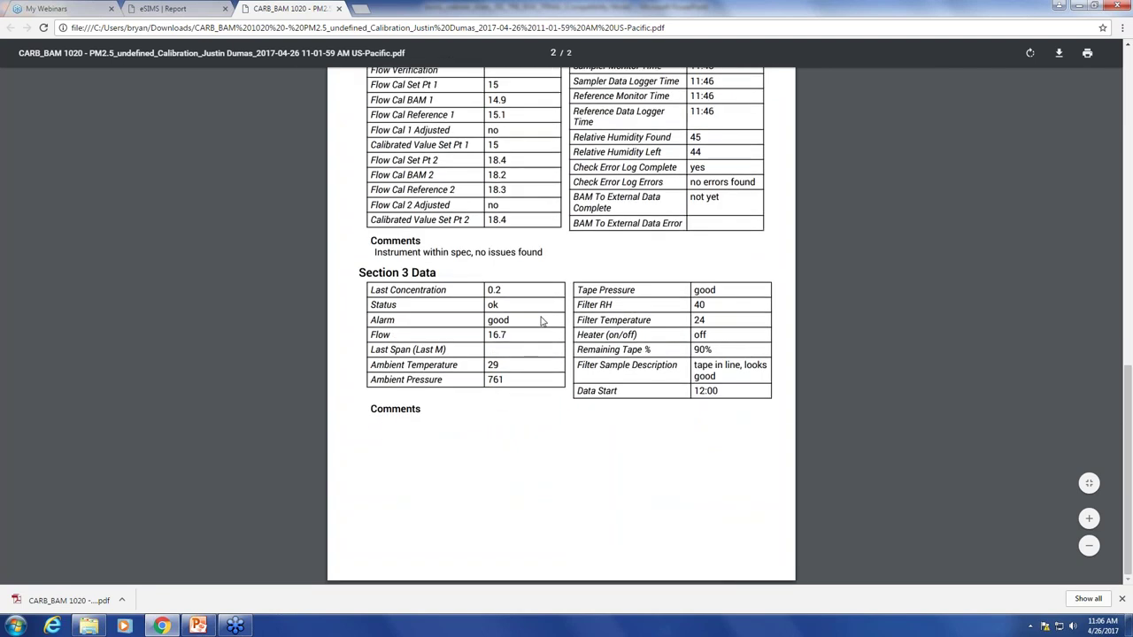
scroll(557, 329, up, 3)
scroll(558, 329, up, 10)
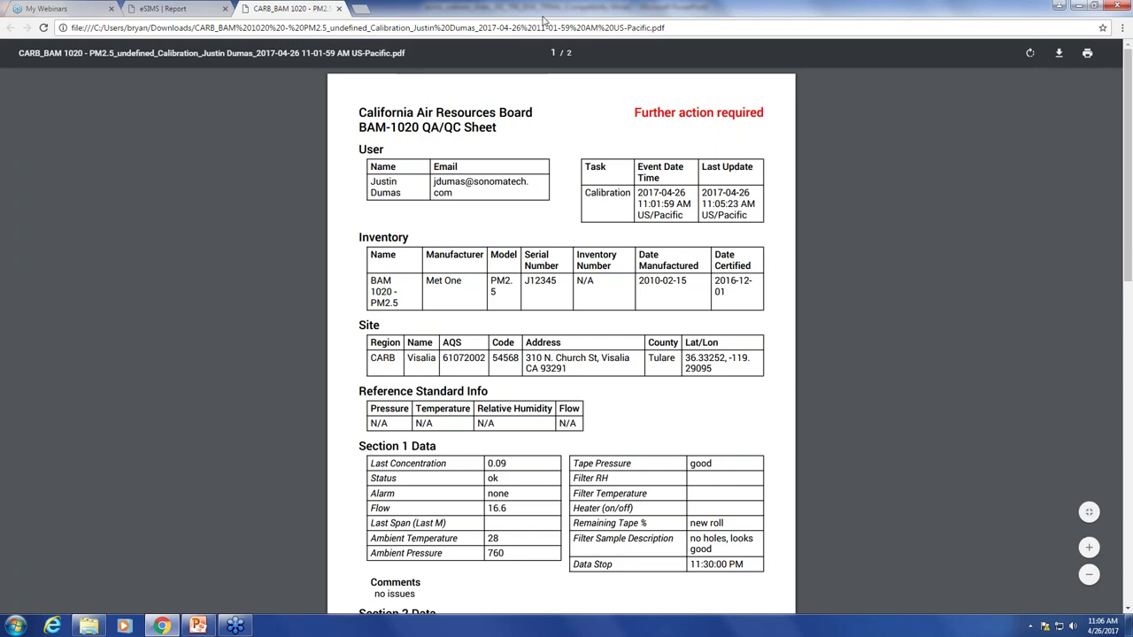
click(338, 9)
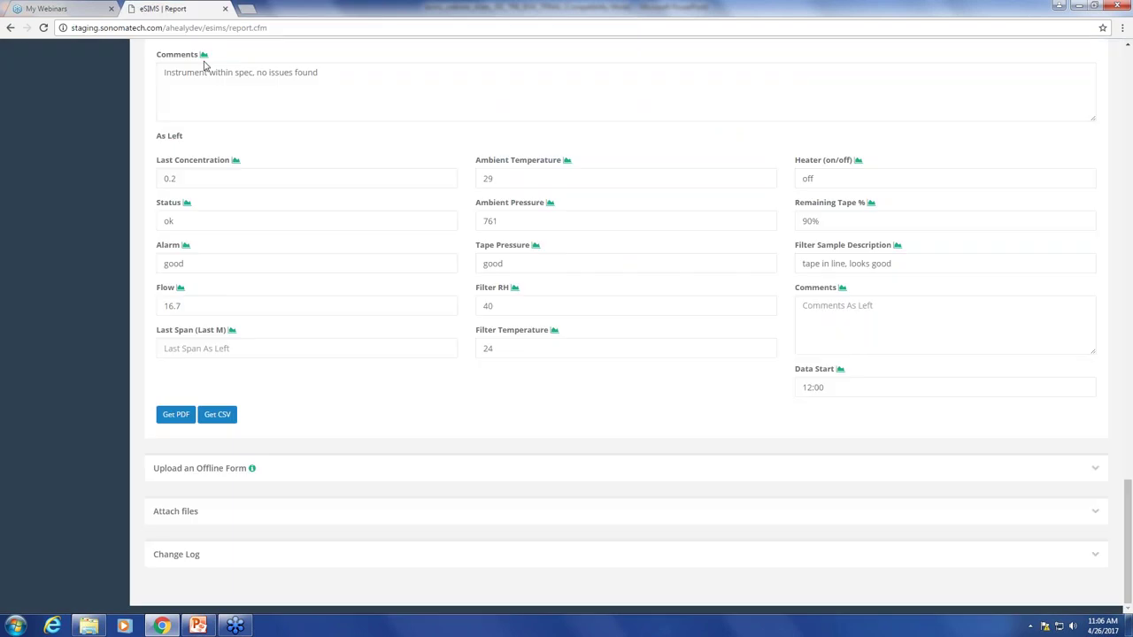
Query reports for all regions, sites, tasks and inventory from 2017.01.26 to 2017.04.26 and look over the flagged results.
scroll(142, 115, up, 15)
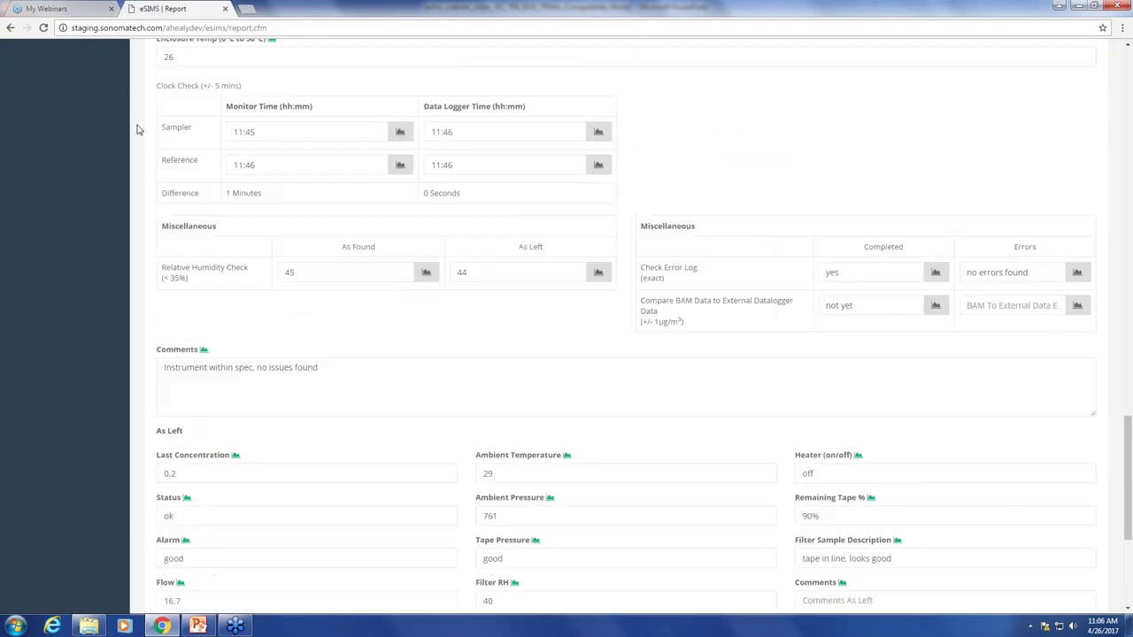
scroll(136, 129, up, 5)
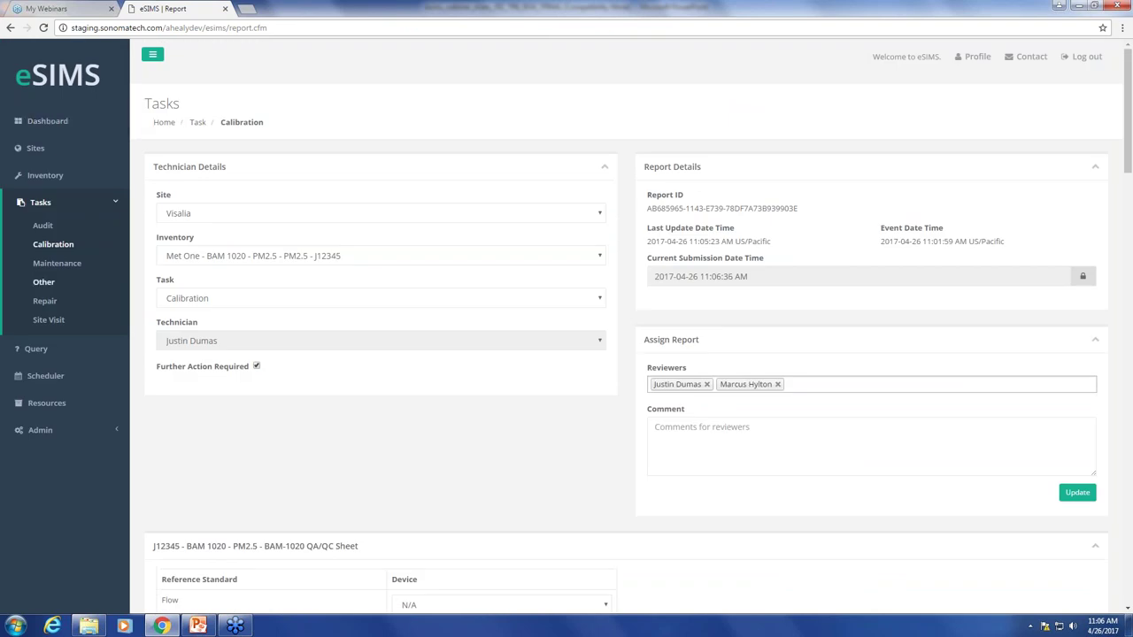
click(55, 352)
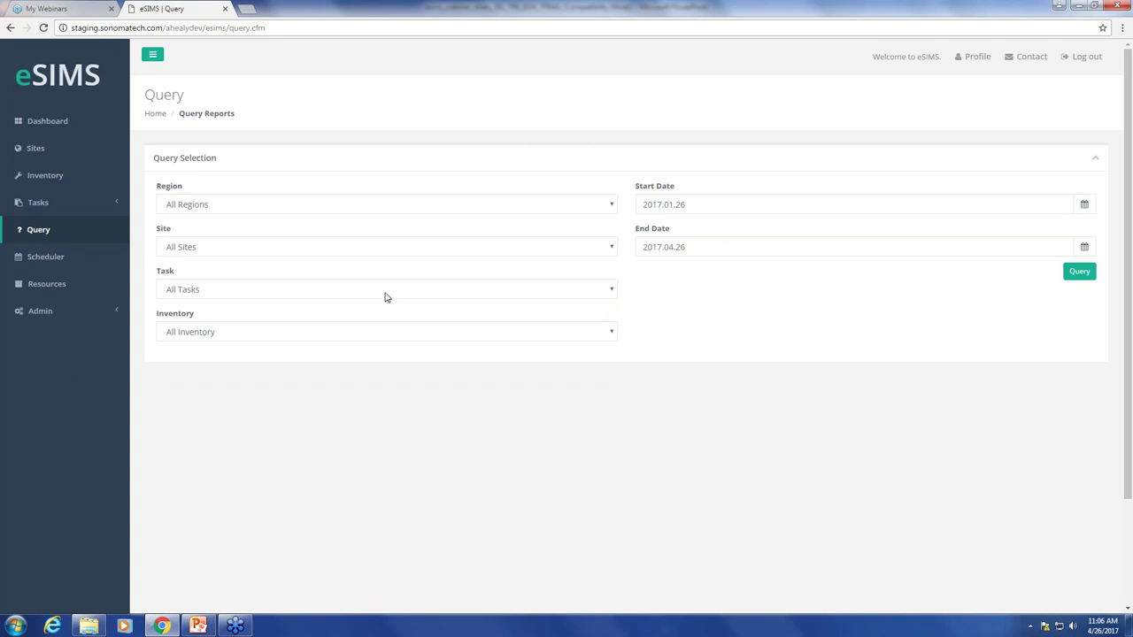
click(1081, 272)
scroll(740, 280, down, 1)
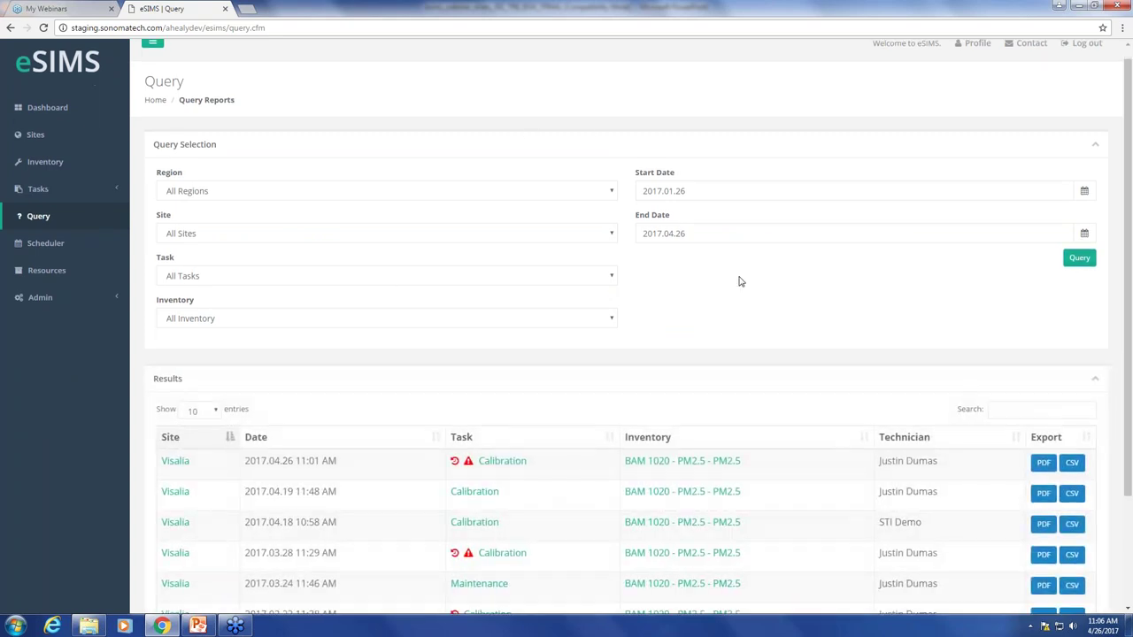
scroll(629, 344, down, 1)
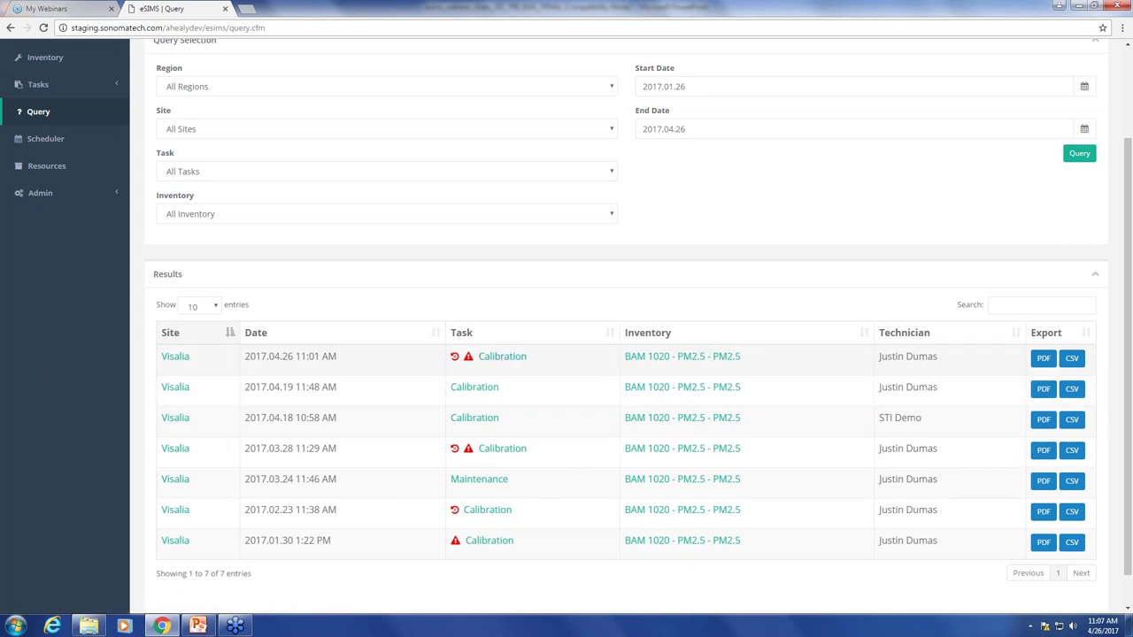
mouse_move(469, 359)
scroll(182, 336, up, 1)
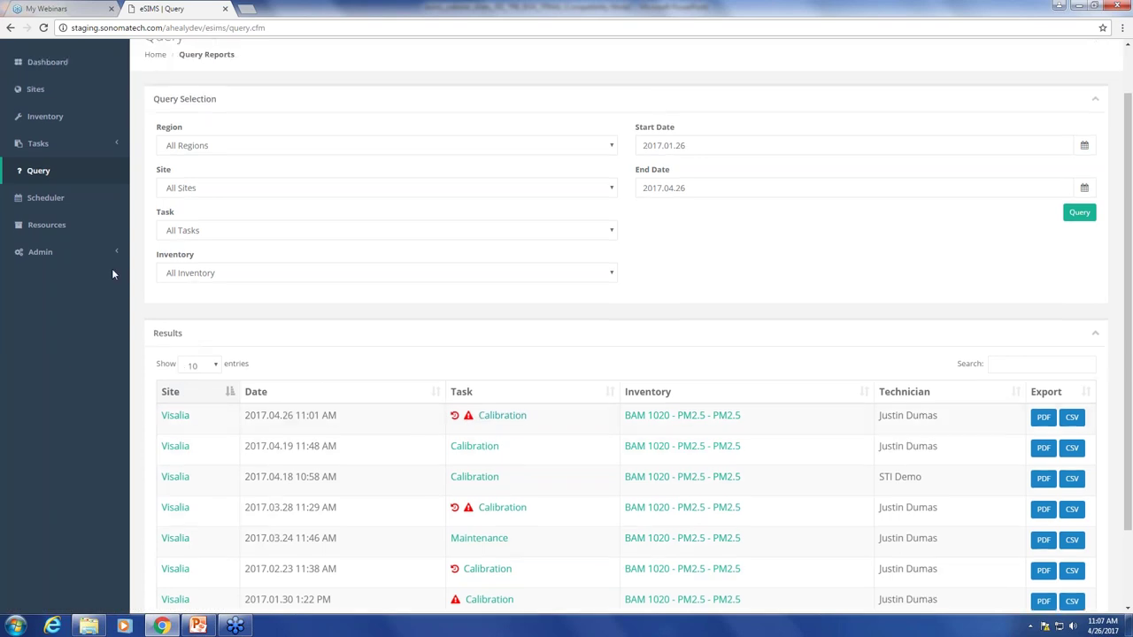
Go to Resources, expand the file upload form and open the BAM 1020 Manual.
click(81, 231)
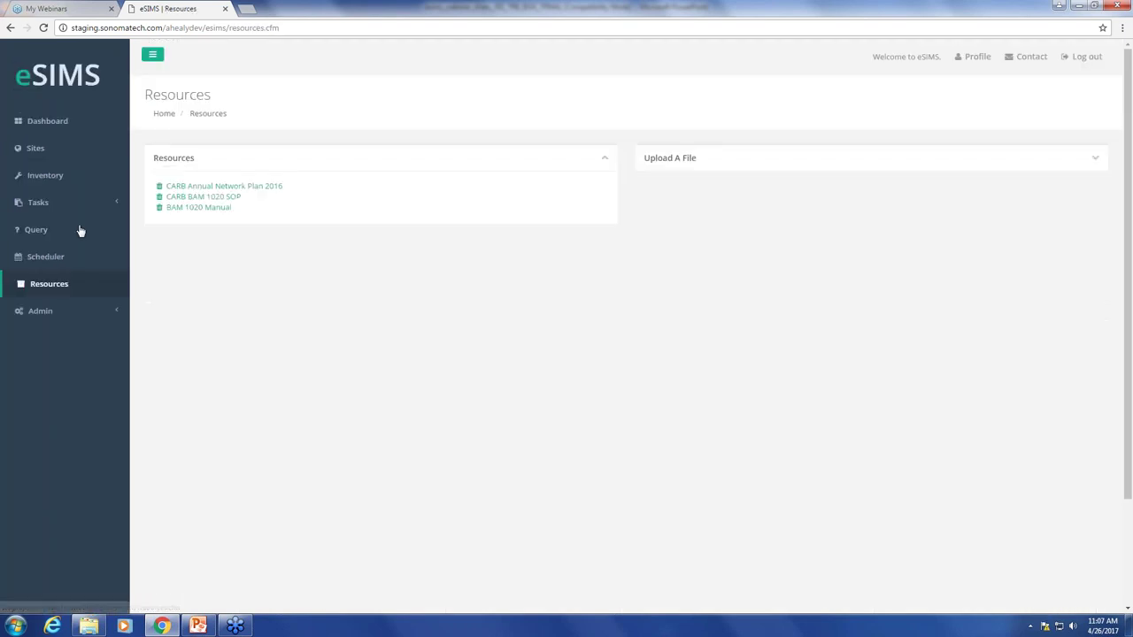
click(1096, 161)
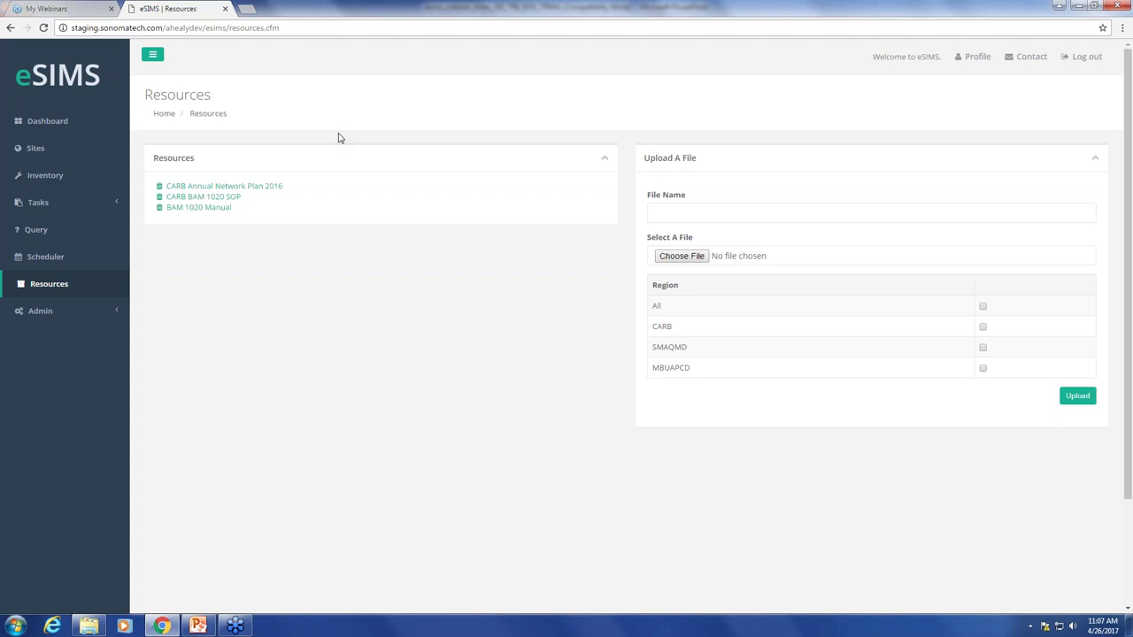
click(204, 209)
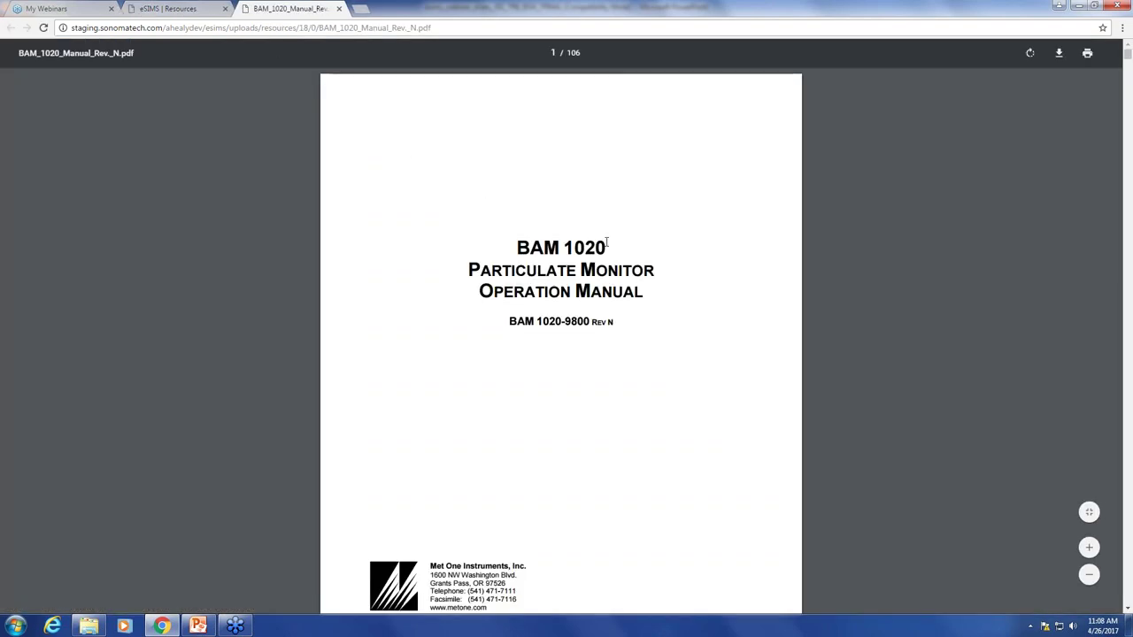
Skim the BAM 1020 Manual's table of contents and introduction, then return to the Resources page.
scroll(604, 222, down, 6)
scroll(606, 225, down, 10)
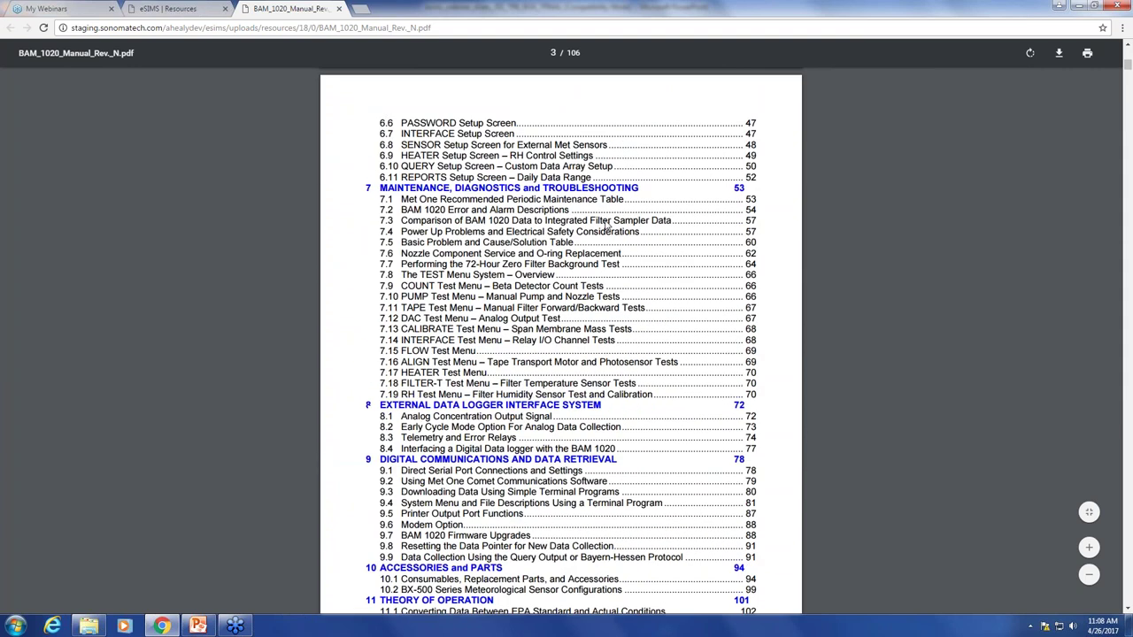
scroll(610, 263, up, 6)
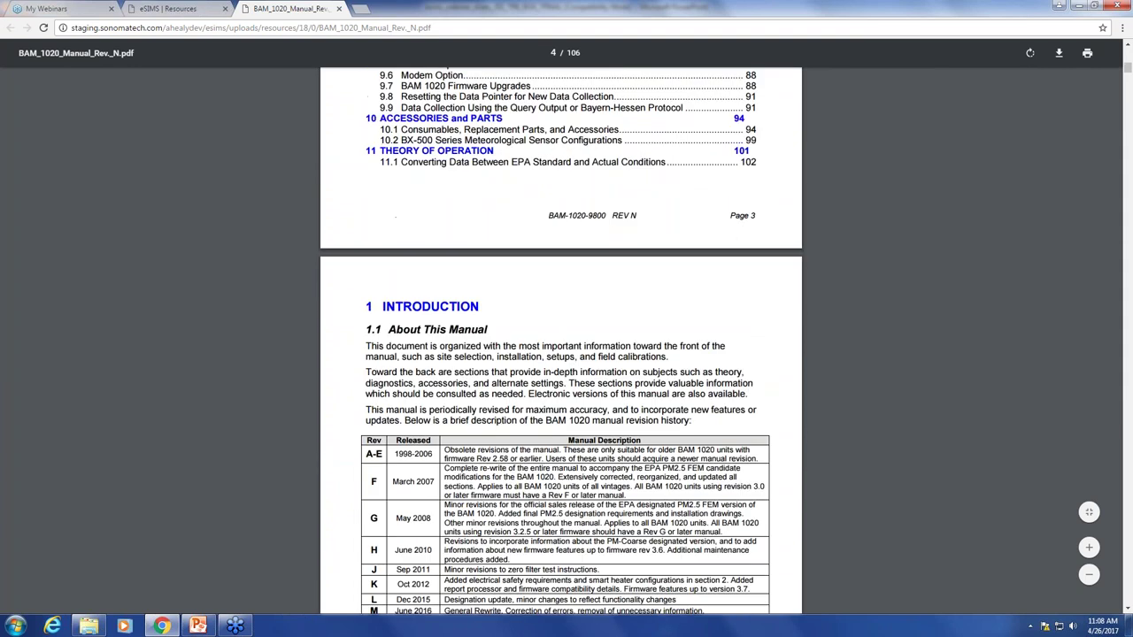
scroll(609, 265, up, 8)
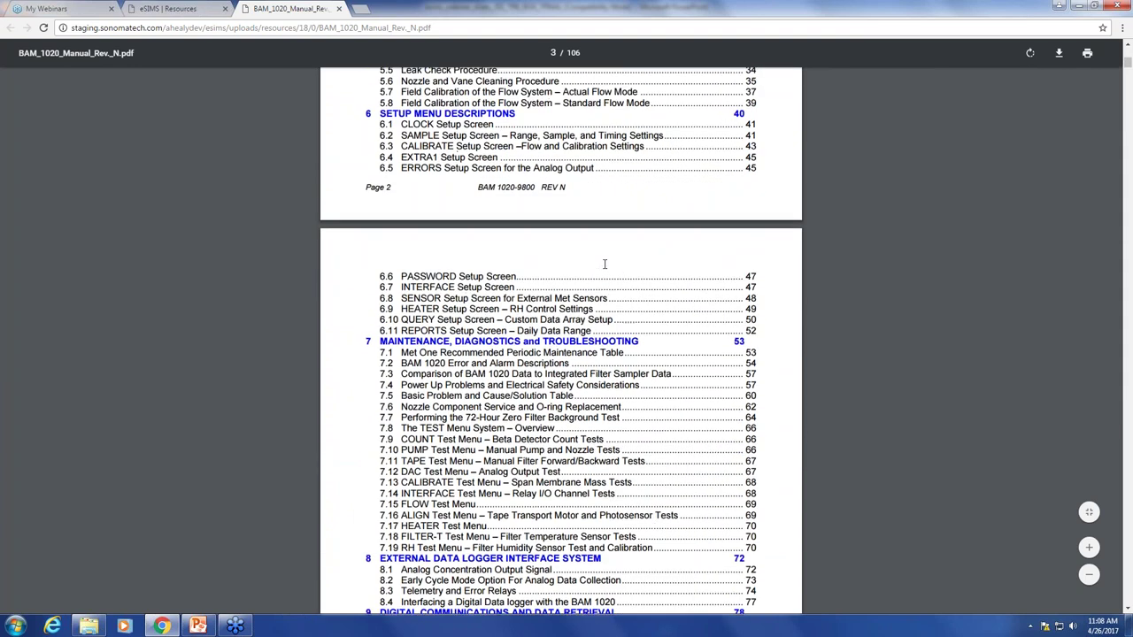
scroll(606, 264, up, 2)
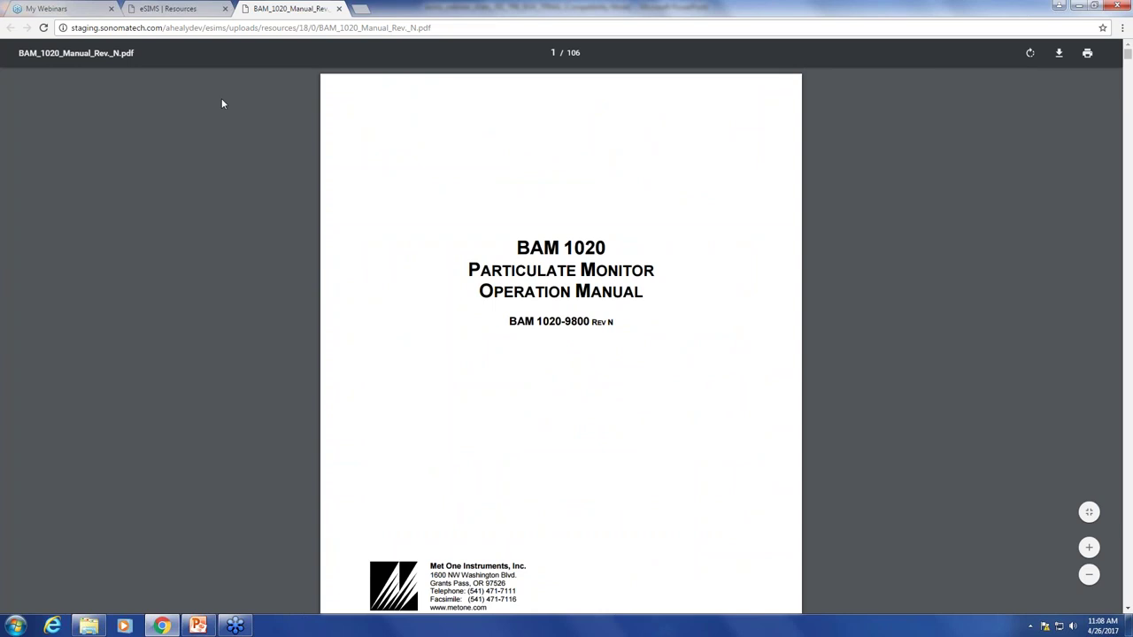
click(198, 9)
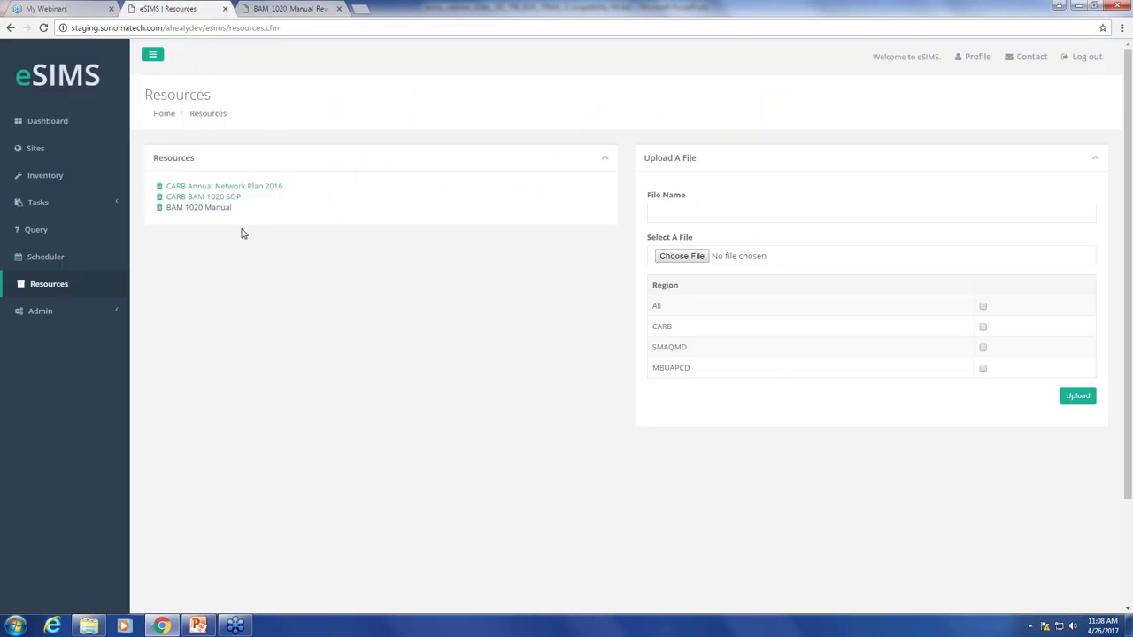
Go to the Scheduler and filter the April 2017 calendar by All Technicians and High priority.
click(79, 259)
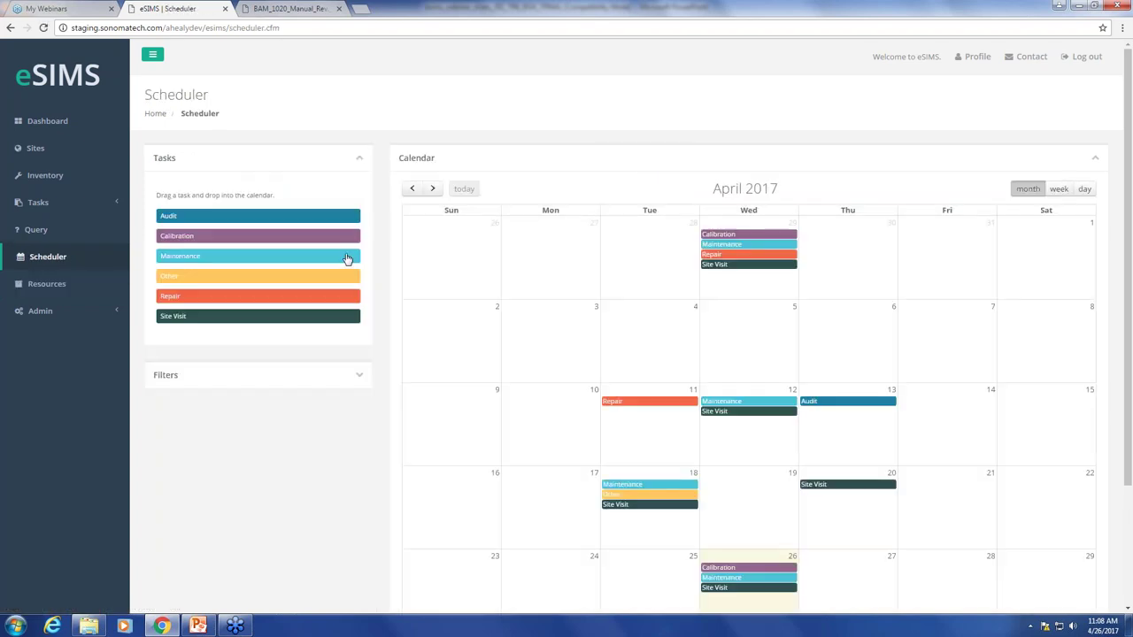
scroll(985, 324, down, 1)
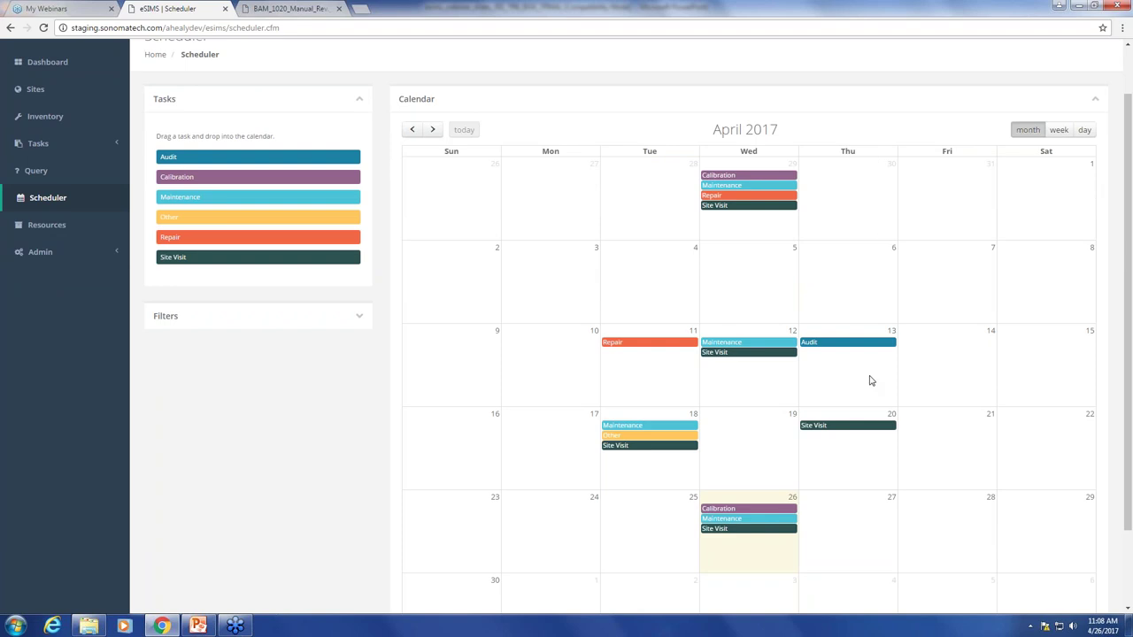
click(359, 317)
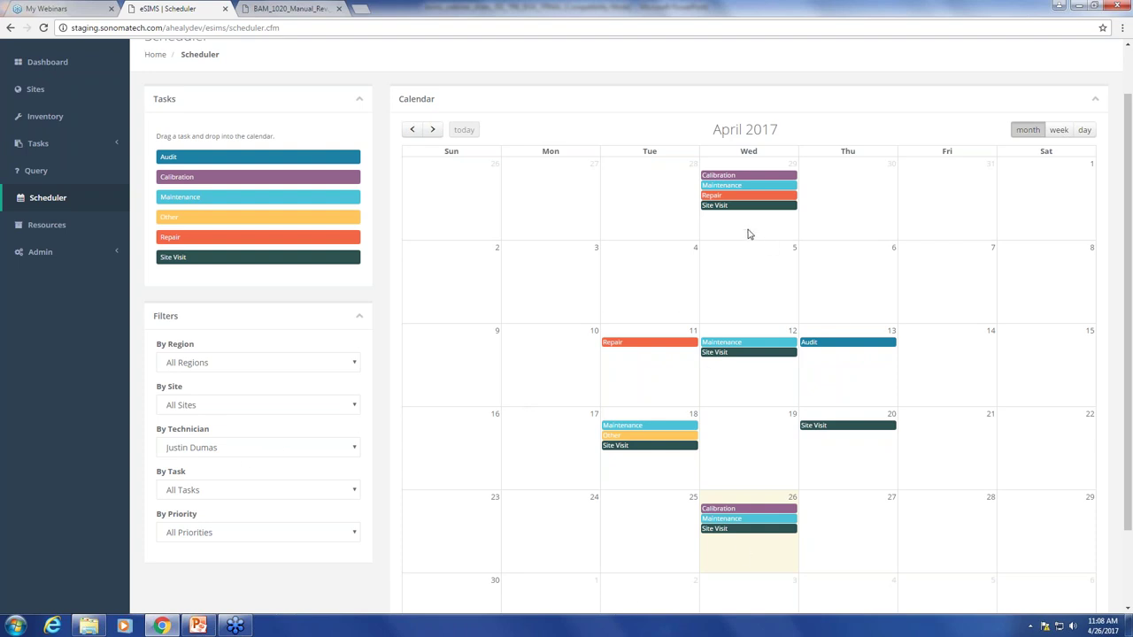
click(346, 449)
click(336, 464)
click(323, 533)
click(299, 586)
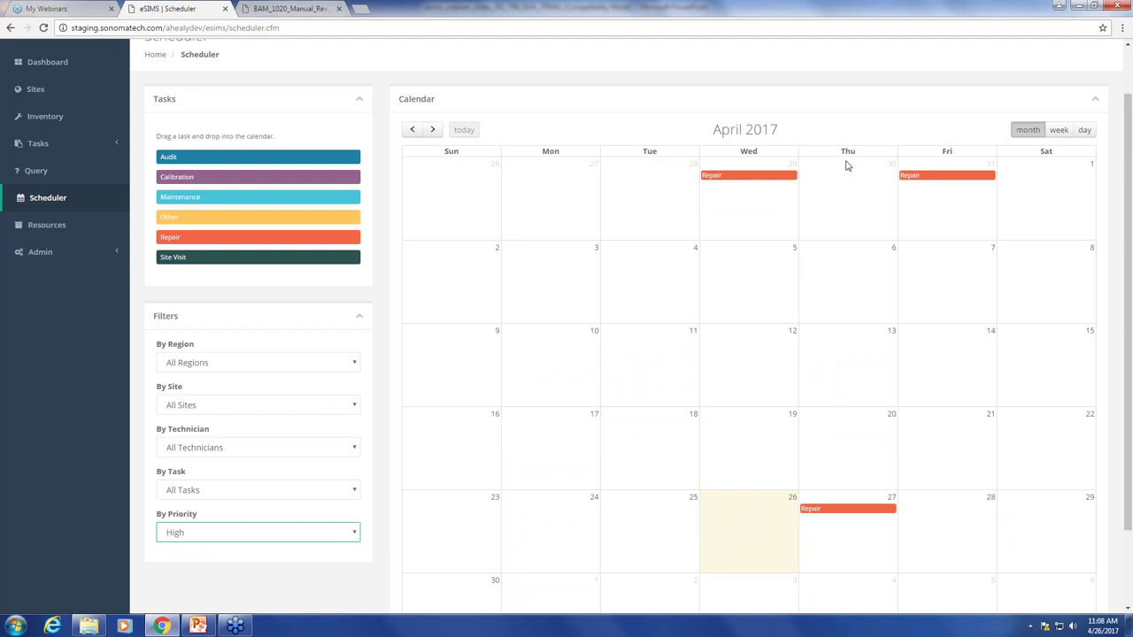
Inspect the details of the Repair event on April 27, close them unchanged and return to the Dashboard.
click(847, 509)
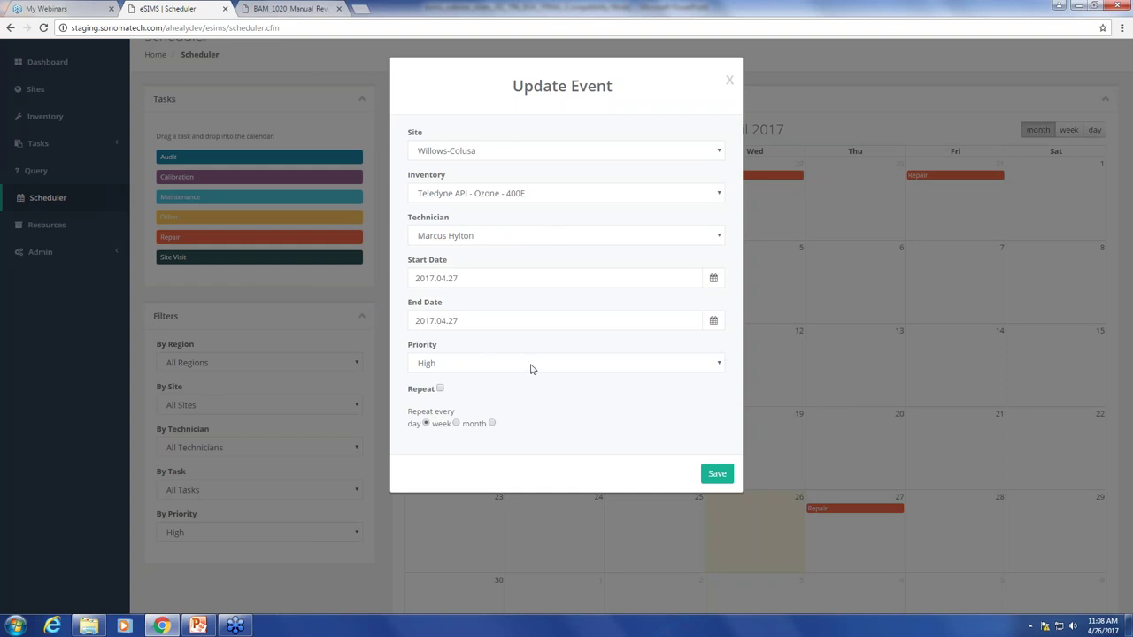
click(730, 81)
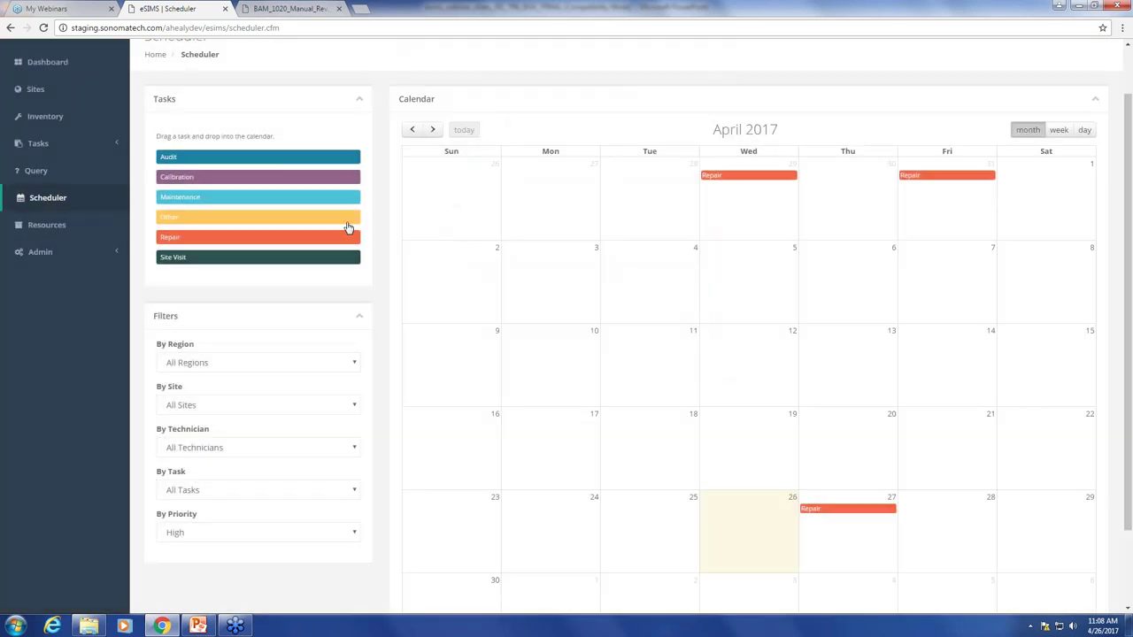
scroll(349, 228, up, 1)
click(62, 121)
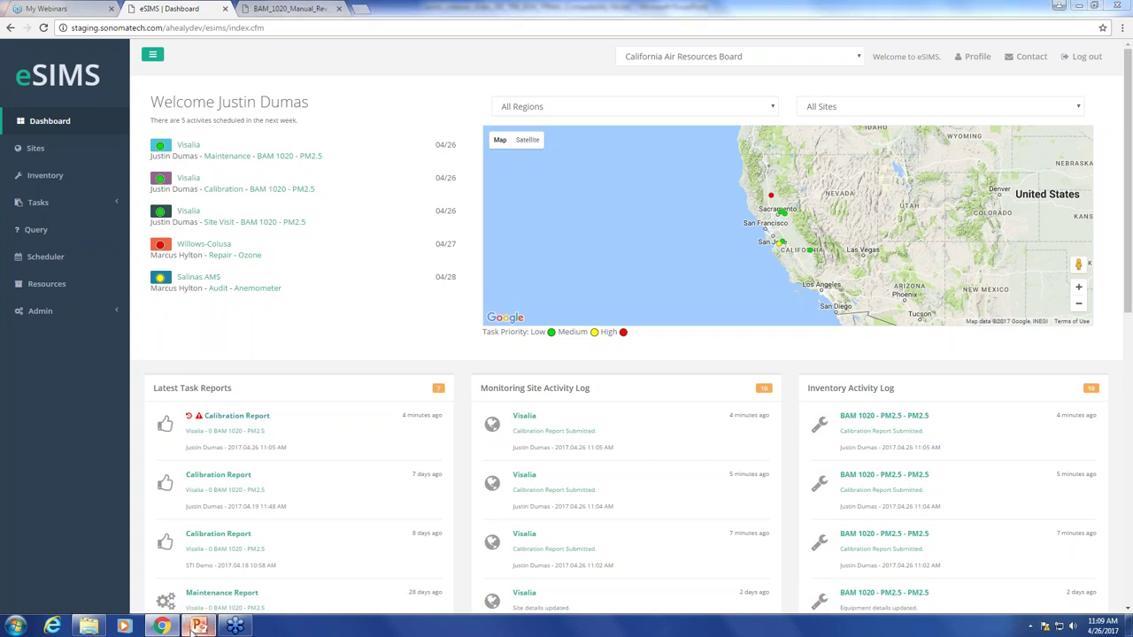
Switch to the PowerPoint webinar presentation and select slide 26, "E-Log Form Library".
click(196, 625)
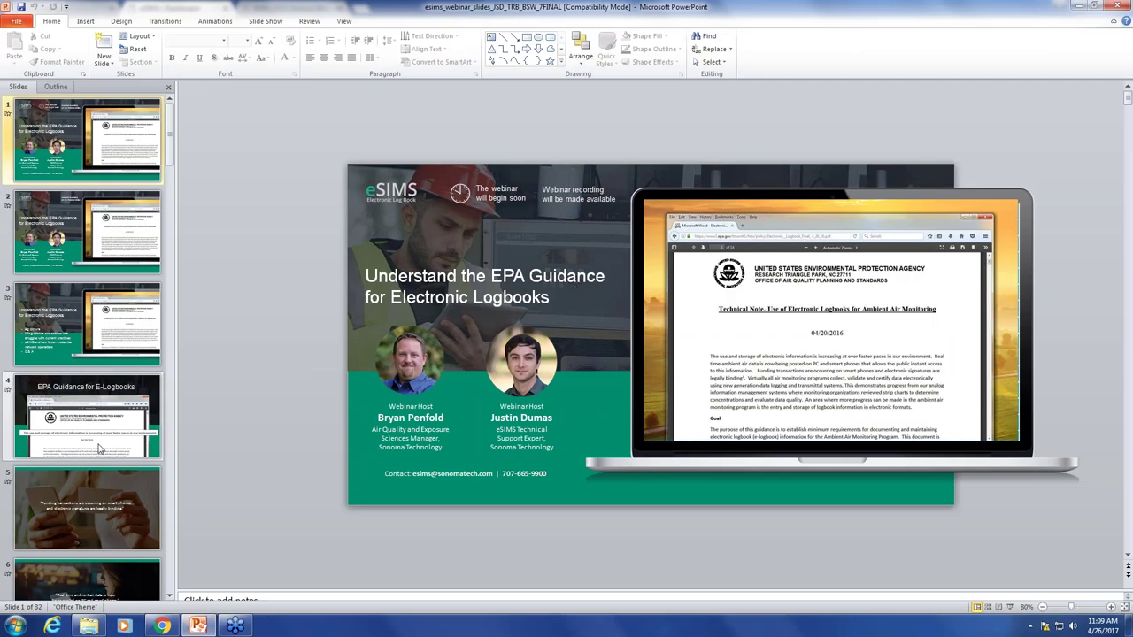
scroll(99, 452, down, 3)
scroll(99, 452, down, 12)
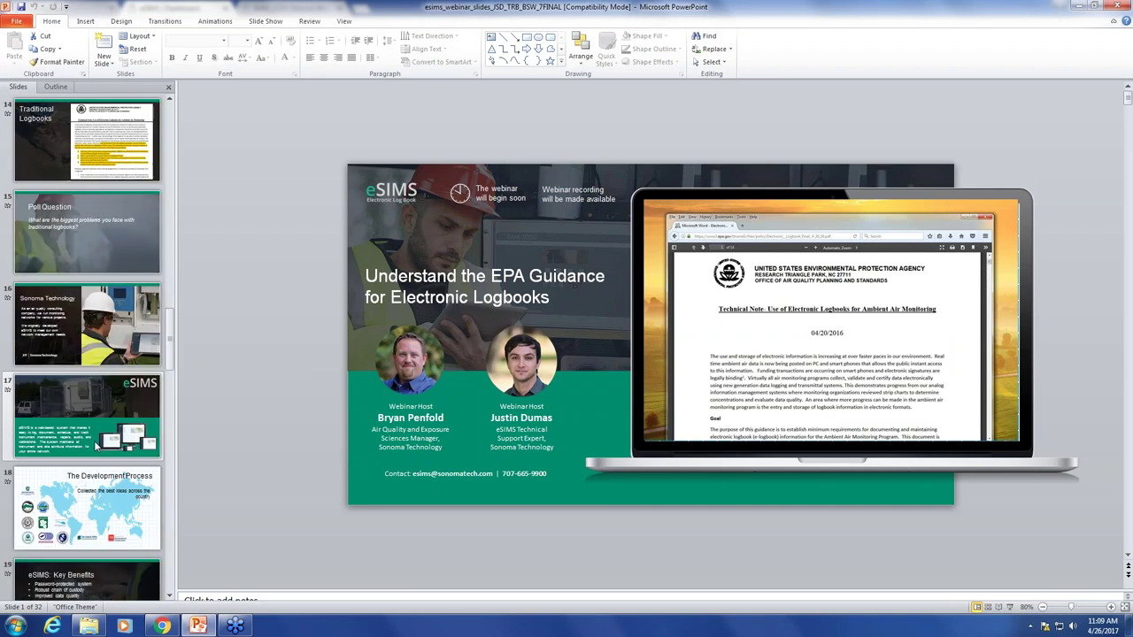
scroll(89, 429, down, 8)
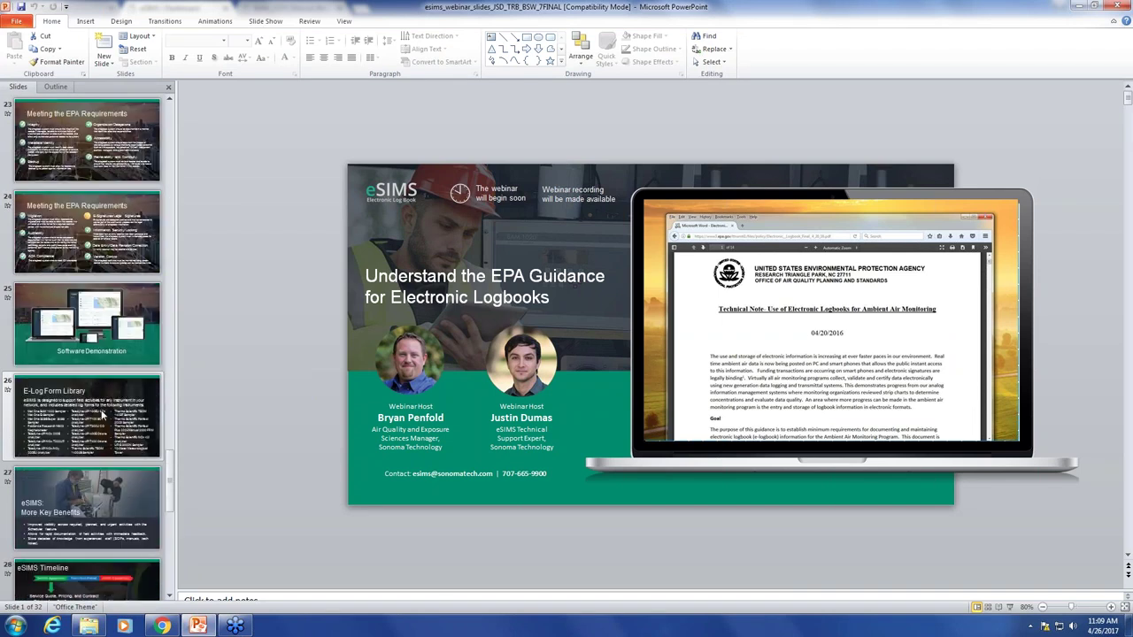
click(116, 345)
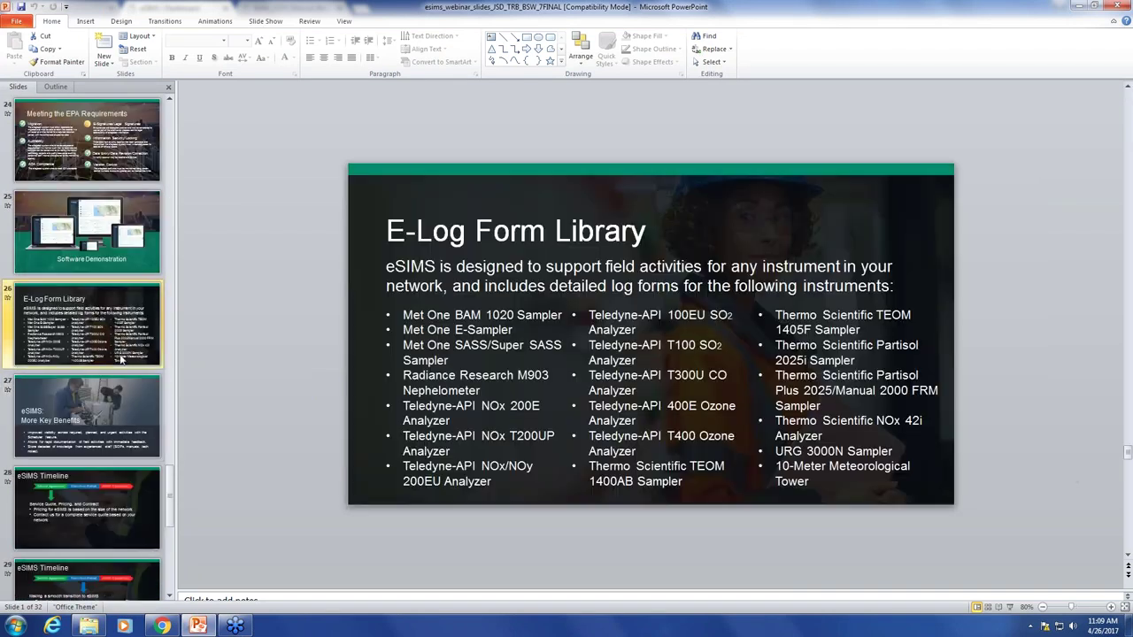